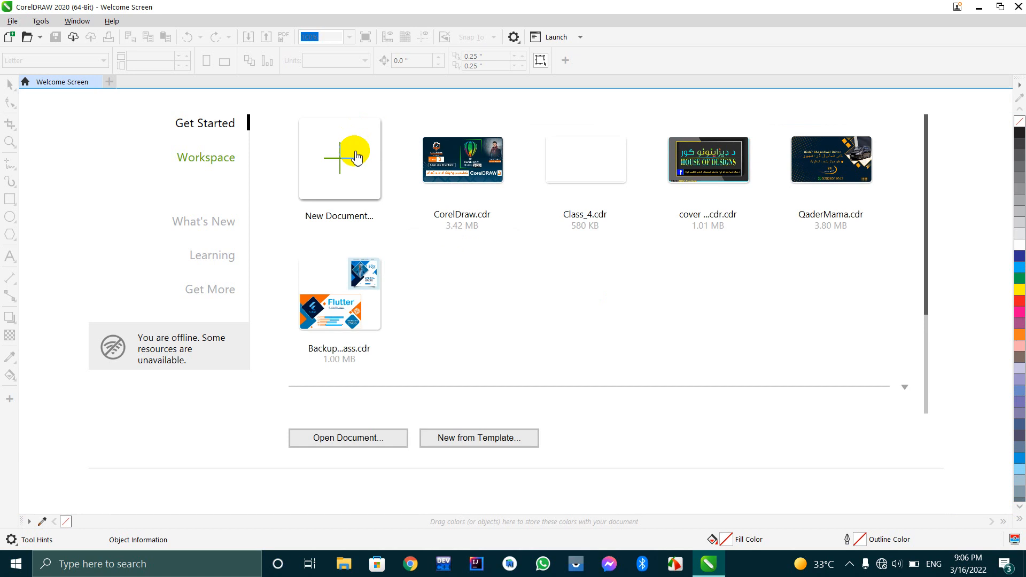
# Create a new landscape Business Card document, 3.5 by 2.0 inches, in RGB at 300 dpi.
pyautogui.click(350, 159)
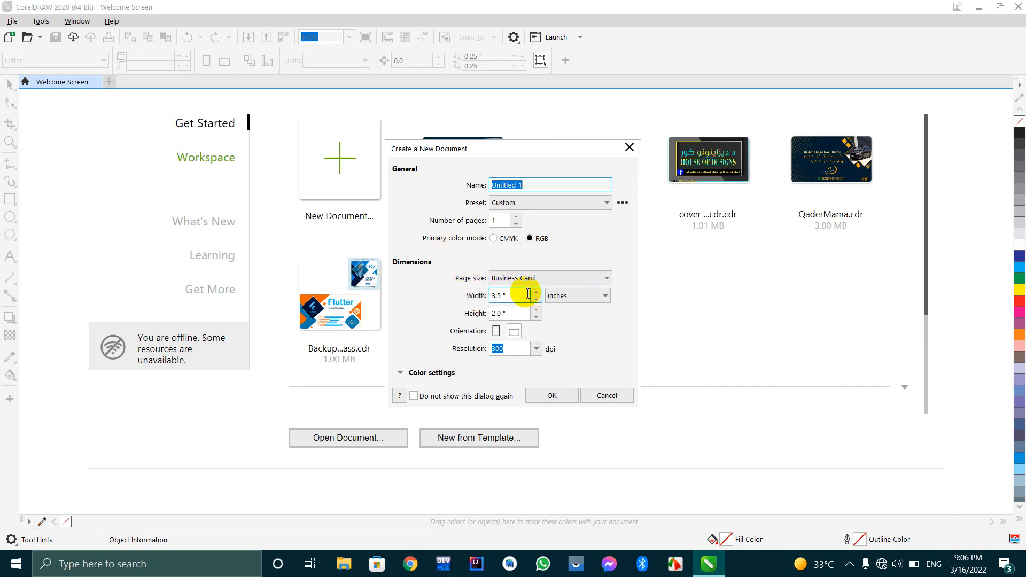
pyautogui.click(501, 312)
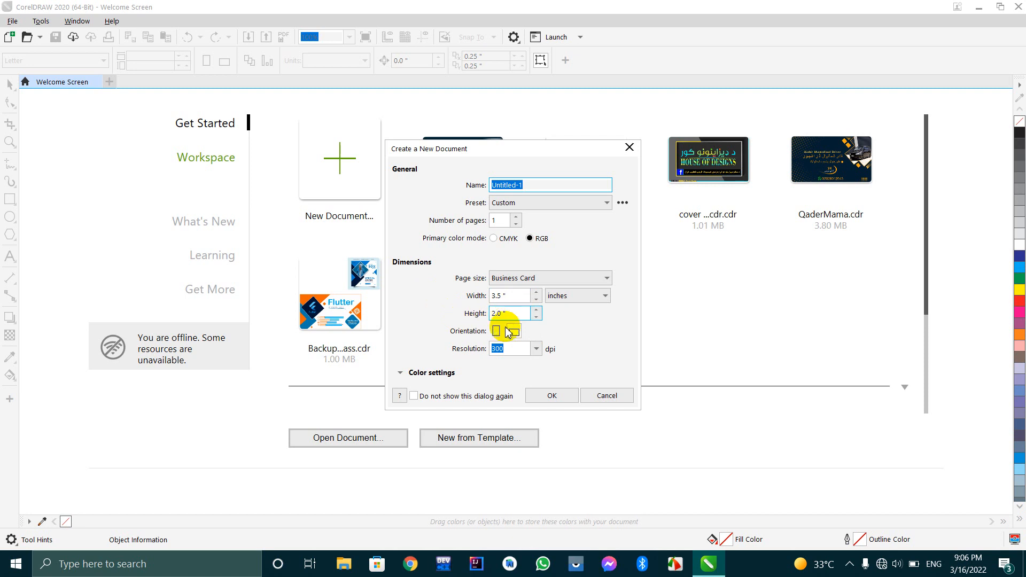
pyautogui.click(565, 397)
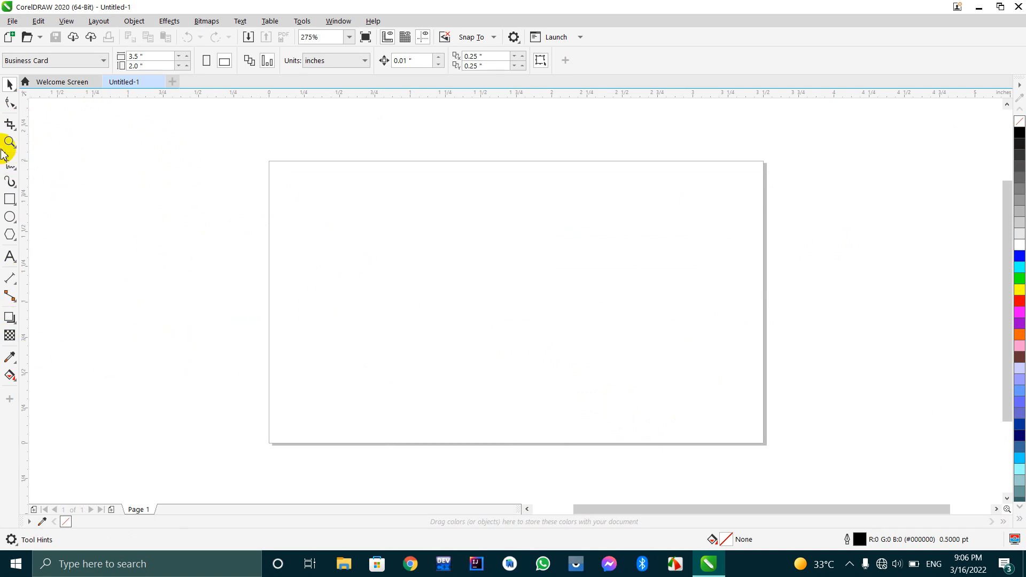
# Draw a rectangle about 2.93 by 1.55 inches across the page and fill it with red.
pyautogui.click(10, 199)
pyautogui.moveTo(300, 176)
pyautogui.mouseDown()
pyautogui.moveTo(730, 449)
pyautogui.moveTo(680, 374)
pyautogui.moveTo(652, 354)
pyautogui.moveTo(713, 396)
pyautogui.mouseUp()
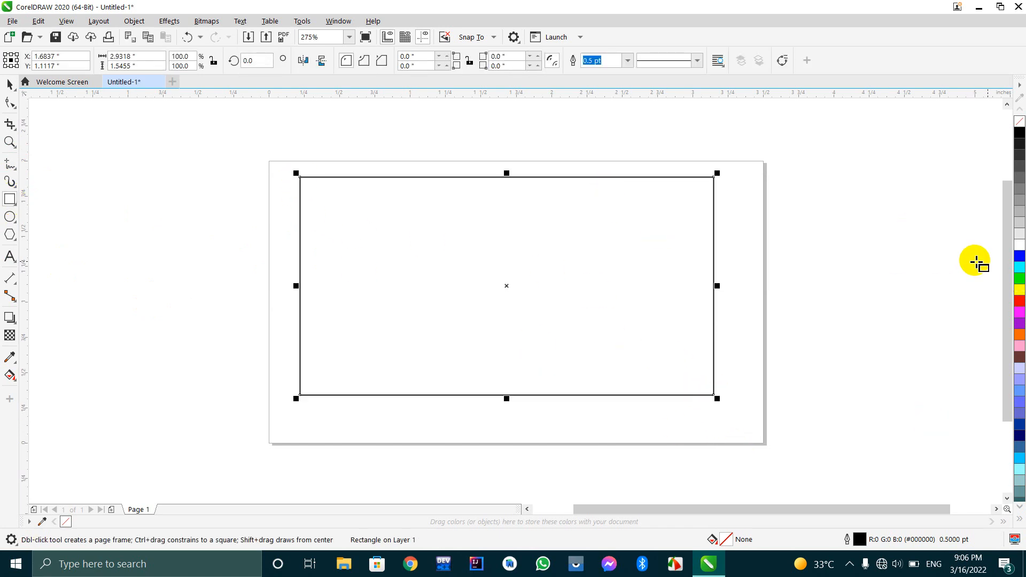
pyautogui.click(1020, 279)
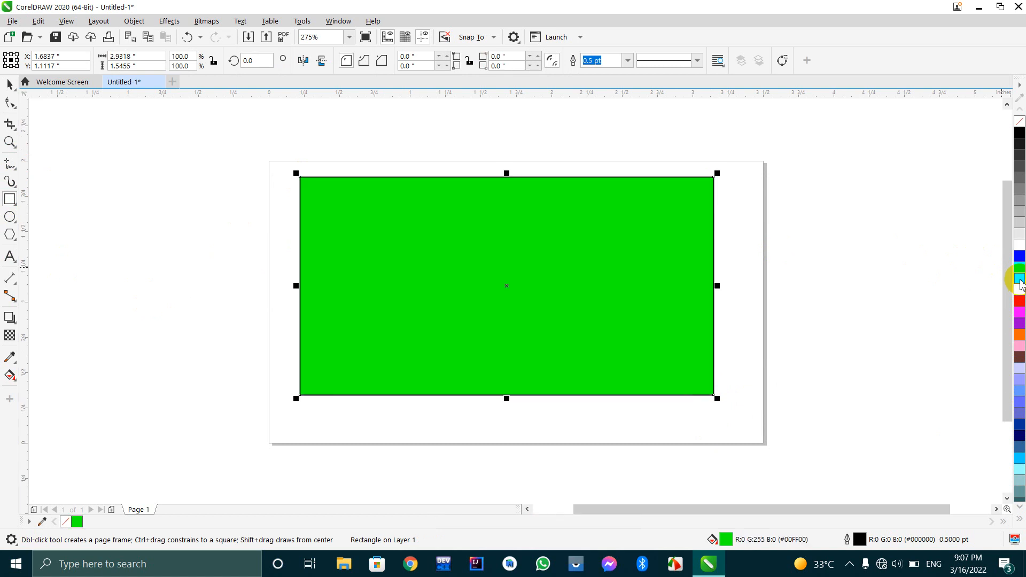
pyautogui.click(1020, 301)
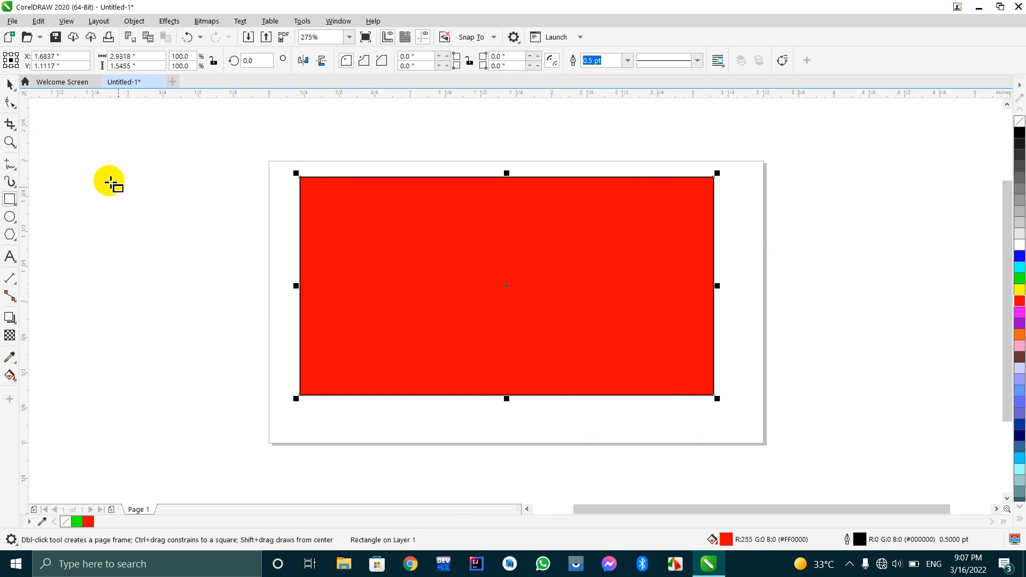
# Crop the red rectangle to its upper-left part with a crop area of about 1.55 by 1.22 inches.
pyautogui.click(10, 124)
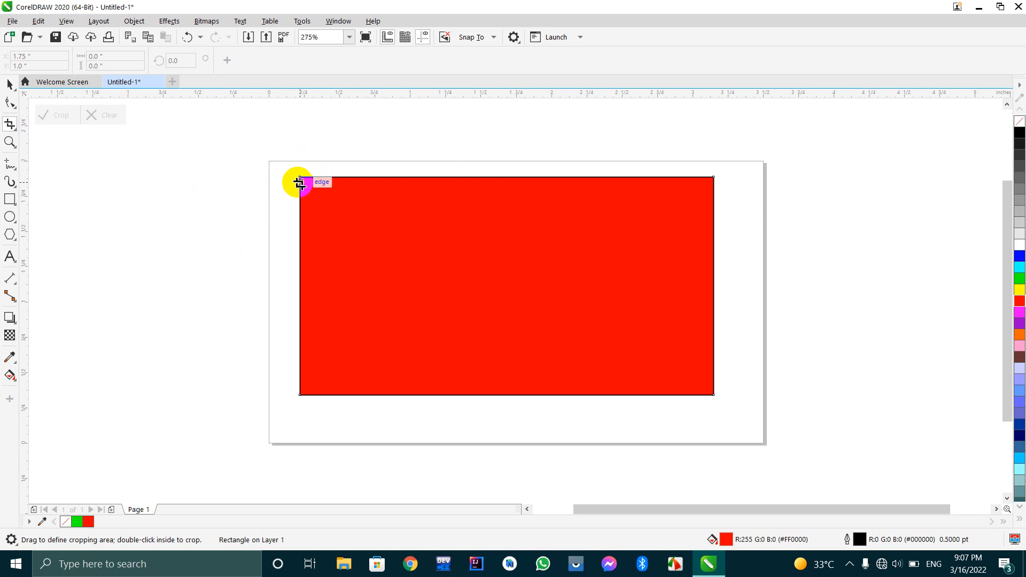
pyautogui.moveTo(275, 167); pyautogui.dragTo(492, 337)
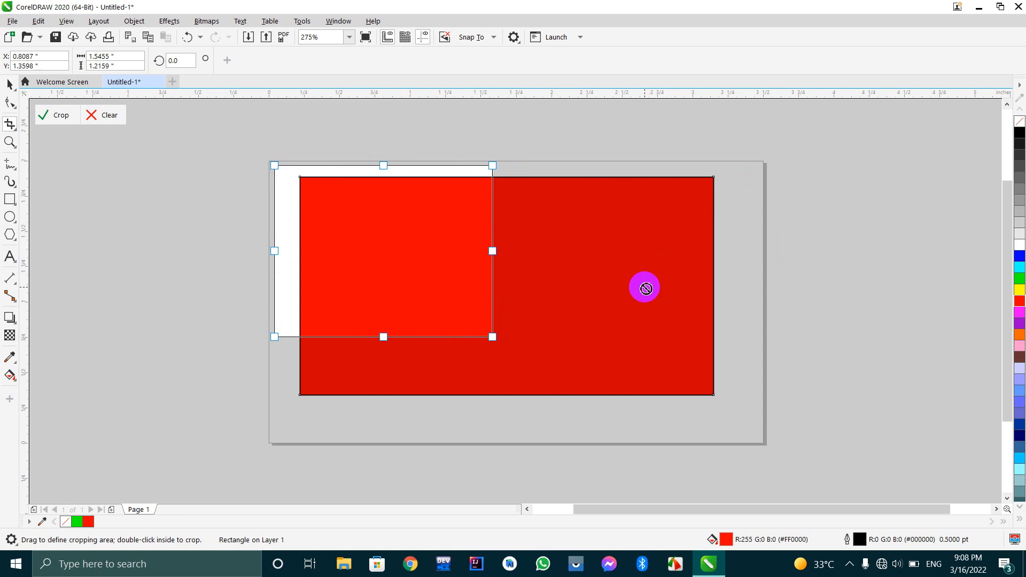
pyautogui.click(53, 115)
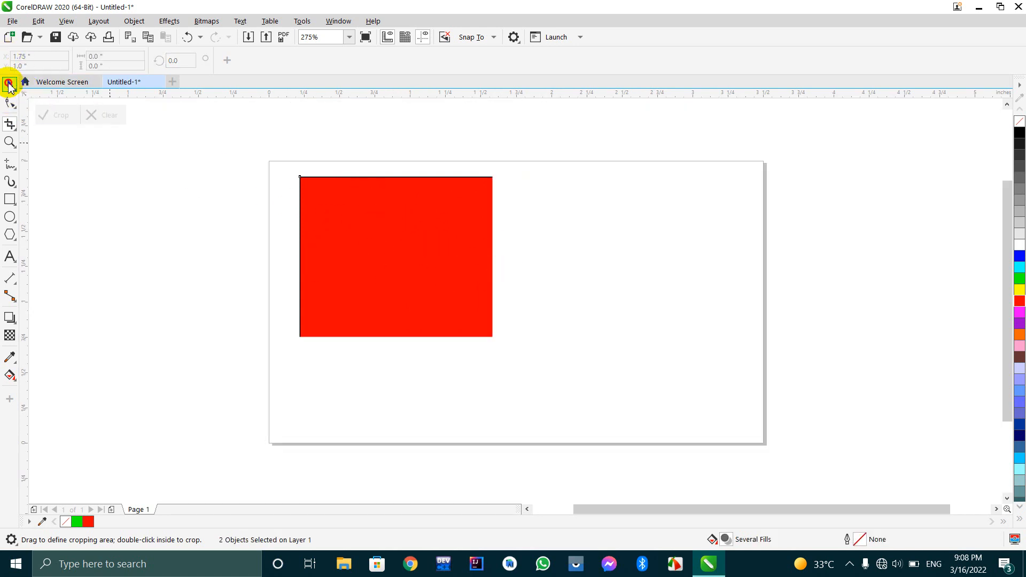
# Move the cropped shape to the upper middle of the page and give it a purple fill with a cyan outline.
pyautogui.click(379, 210)
pyautogui.press('space')
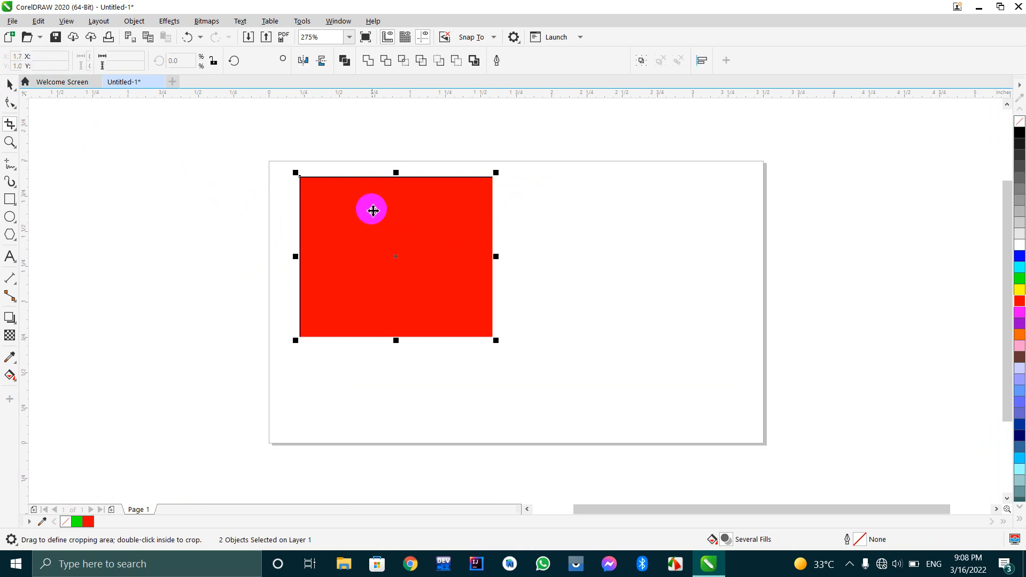
pyautogui.click(375, 220)
pyautogui.moveTo(375, 219); pyautogui.dragTo(493, 225)
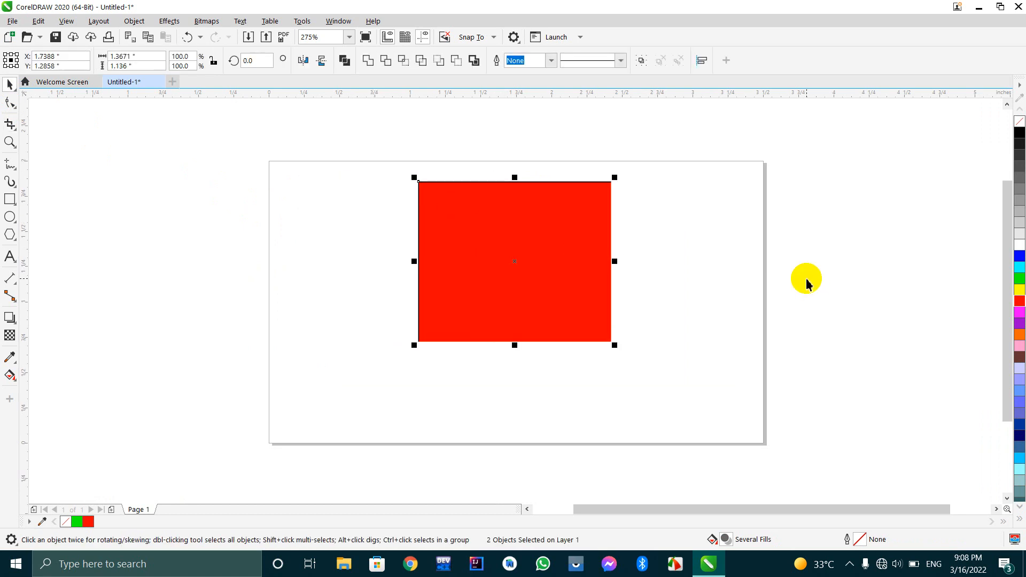
pyautogui.click(1015, 327)
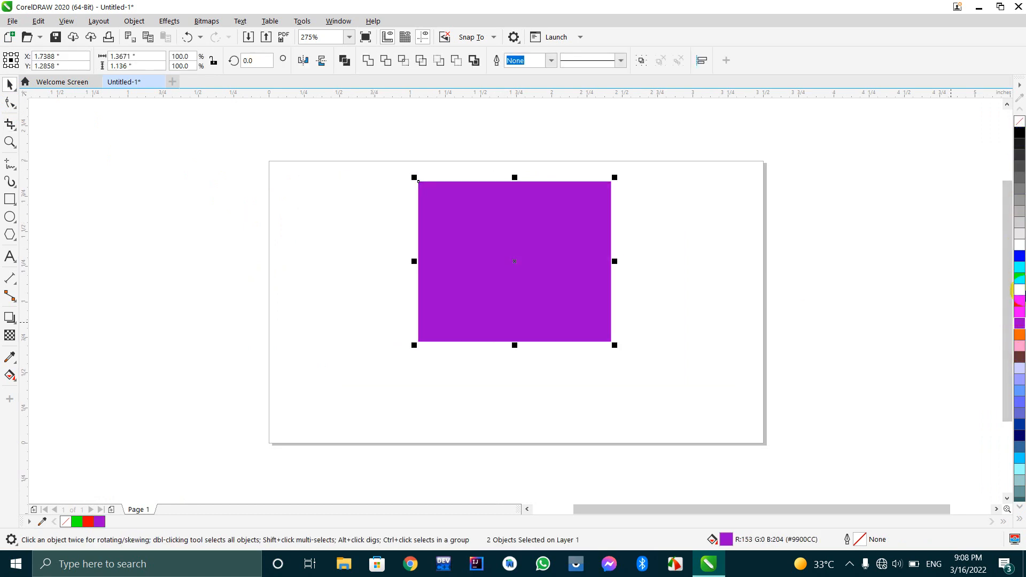
pyautogui.rightClick(1020, 271)
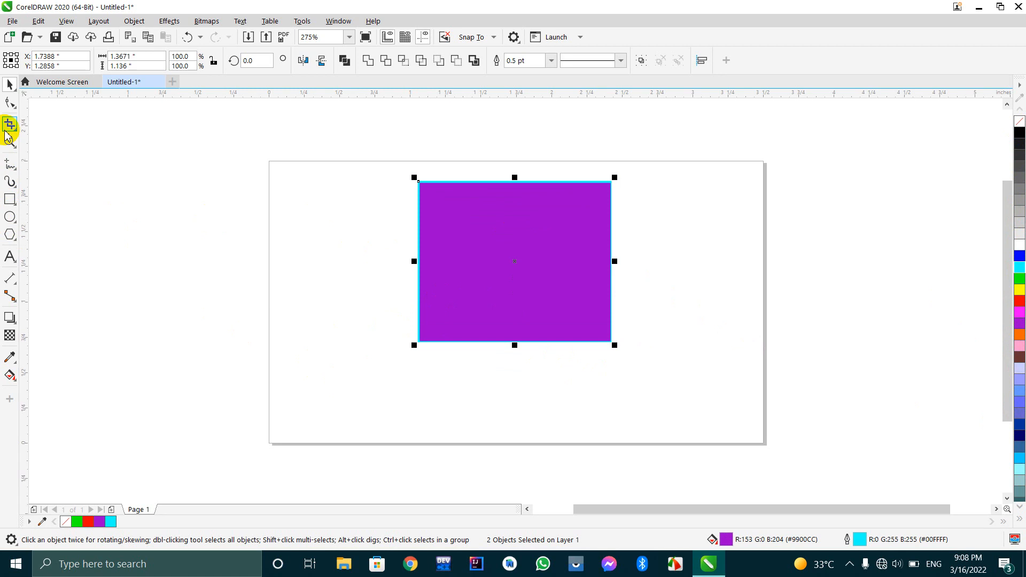
# Use the Knife tool to slice the purple shape in two along a nearly vertical line through its middle.
pyautogui.moveTo(12, 123)
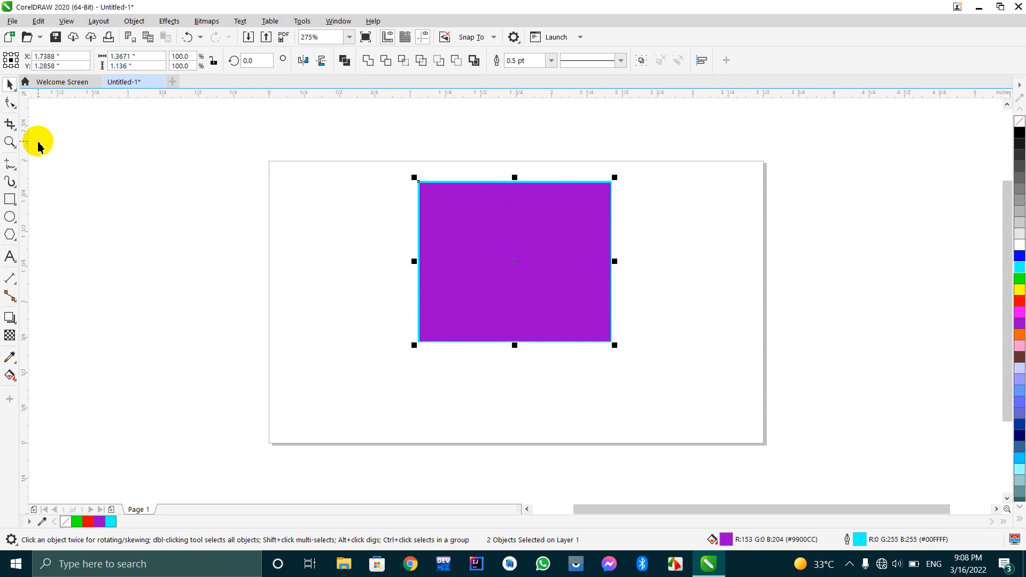
pyautogui.click(10, 127)
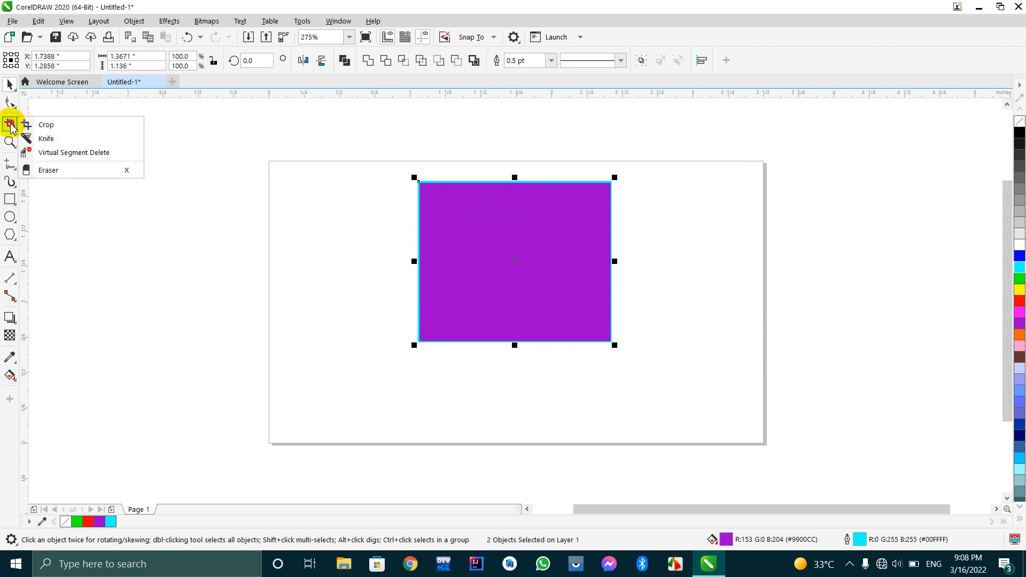
pyautogui.click(6, 122)
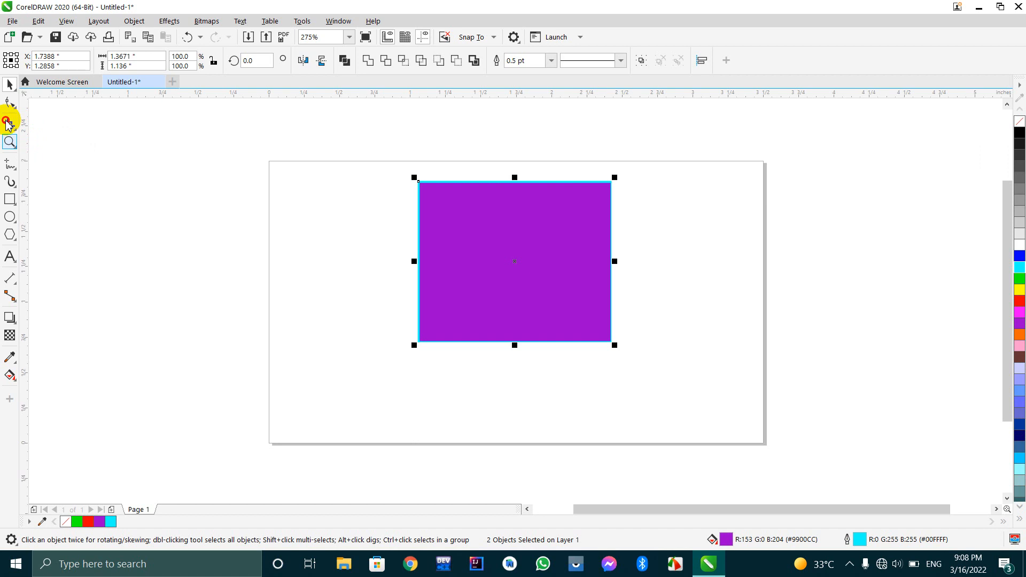
pyautogui.click(8, 124)
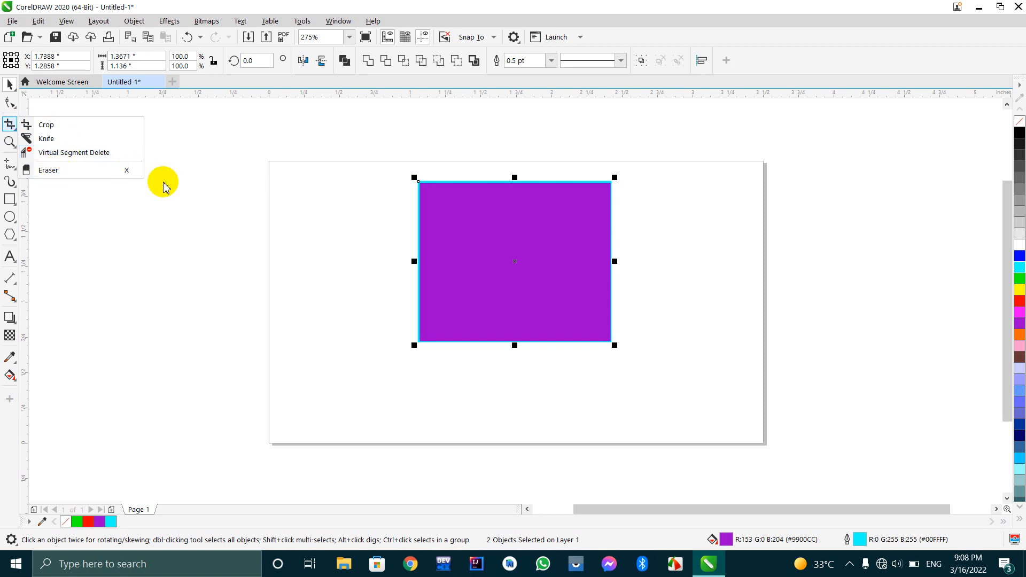
pyautogui.click(46, 139)
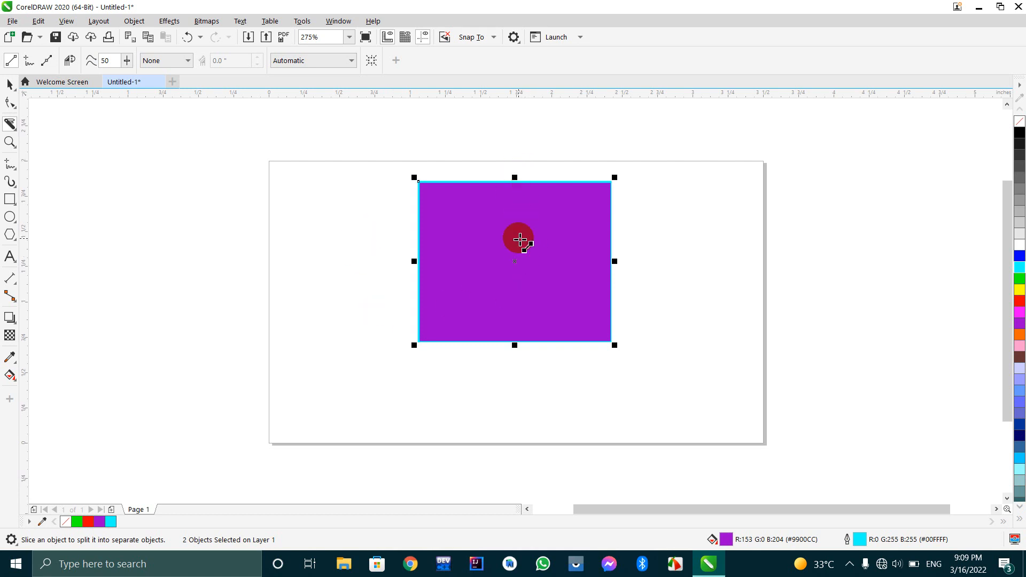
pyautogui.moveTo(512, 341)
pyautogui.mouseDown()
pyautogui.moveTo(495, 231)
pyautogui.moveTo(504, 165)
pyautogui.mouseUp()
pyautogui.click(504, 163)
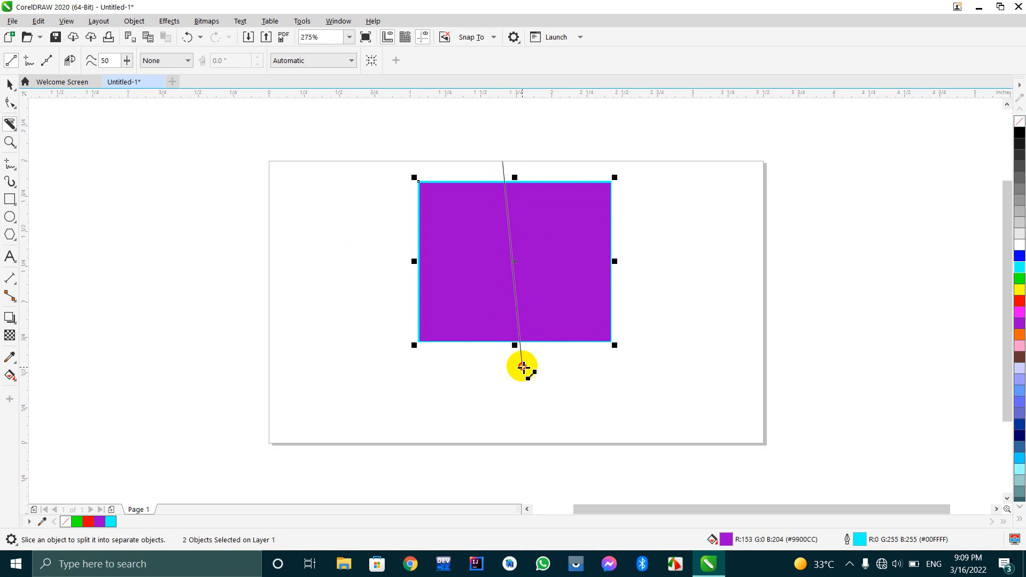
pyautogui.click(514, 400)
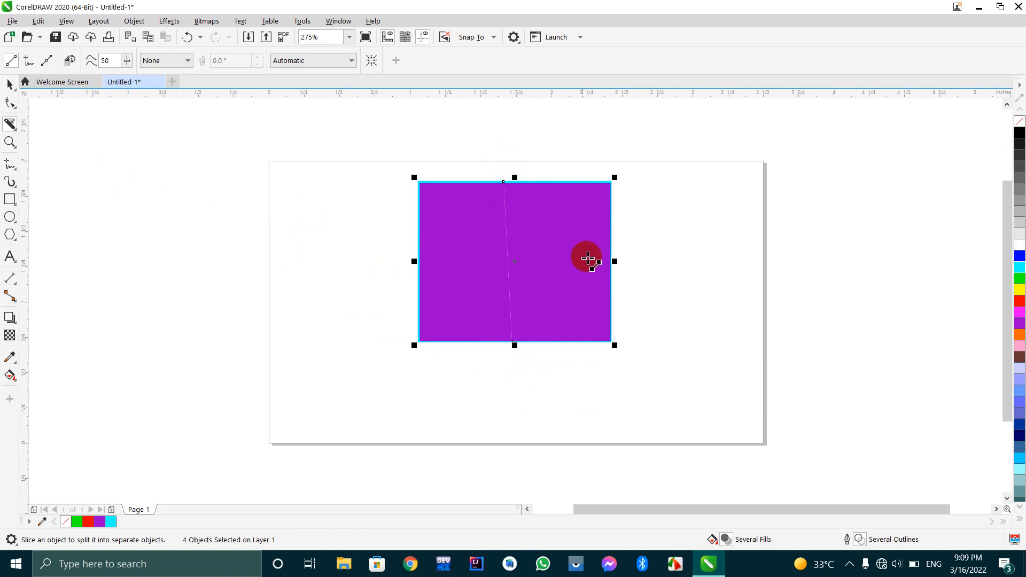
# Separate the left piece of the sliced shape by moving it to the page's left edge, and fill it with blue.
pyautogui.click(10, 86)
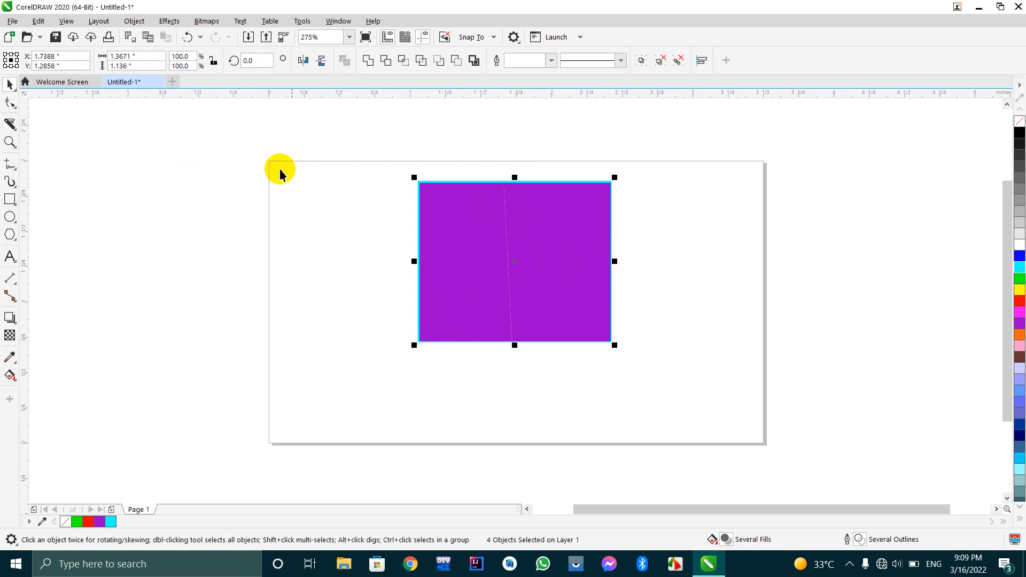
pyautogui.click(212, 144)
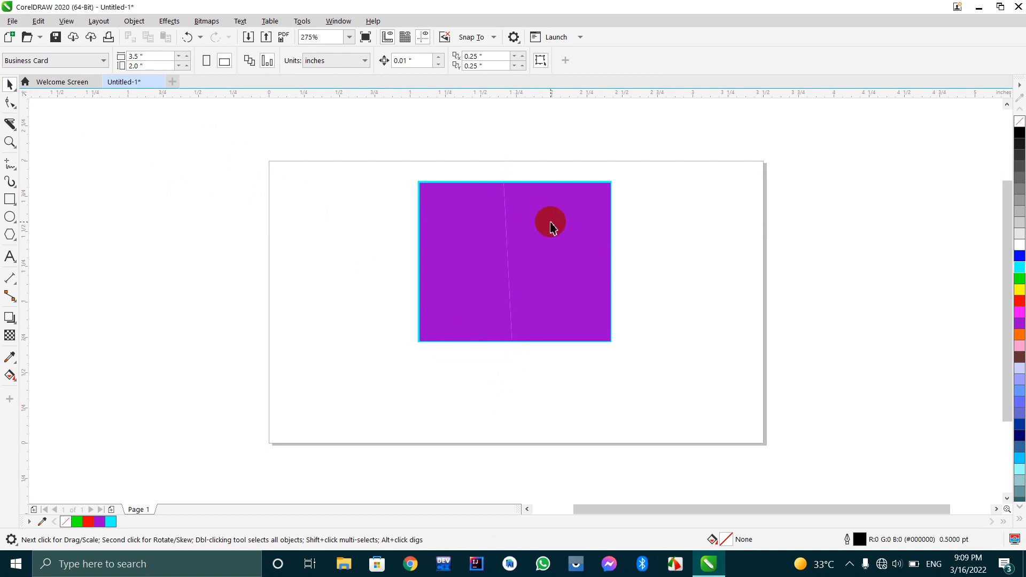
pyautogui.click(450, 258)
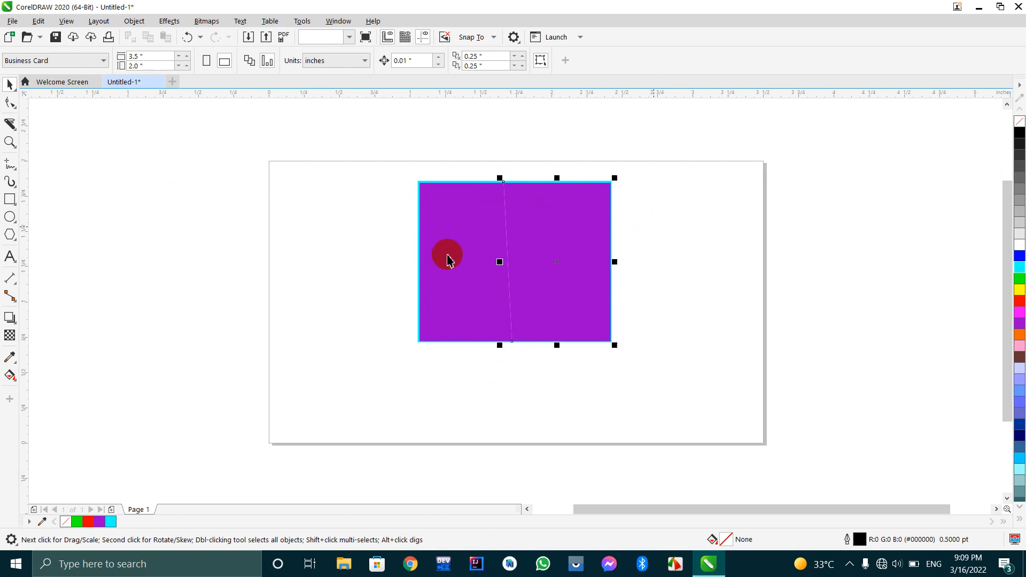
pyautogui.click(458, 219)
pyautogui.click(607, 237)
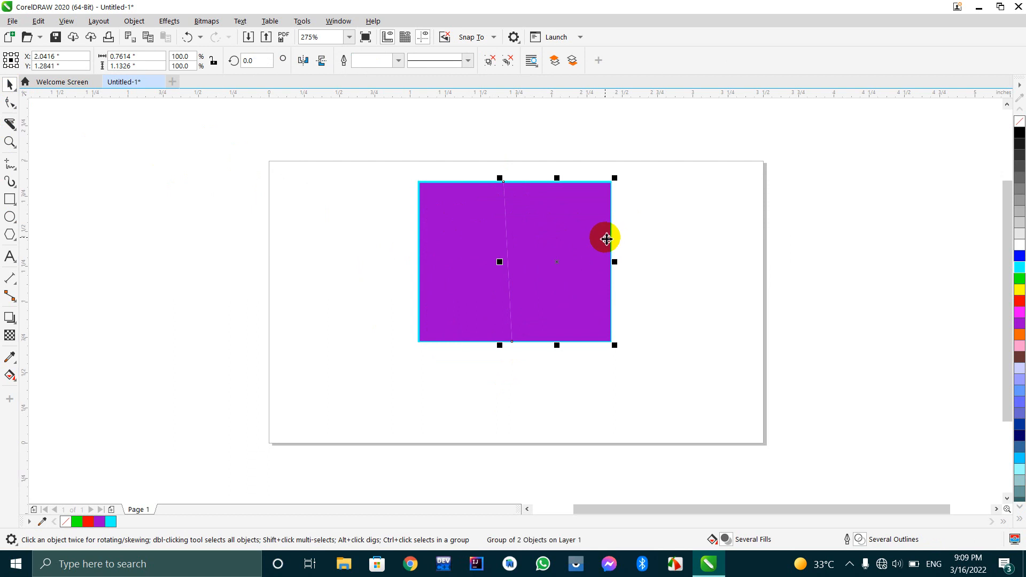
pyautogui.moveTo(467, 238); pyautogui.dragTo(276, 249)
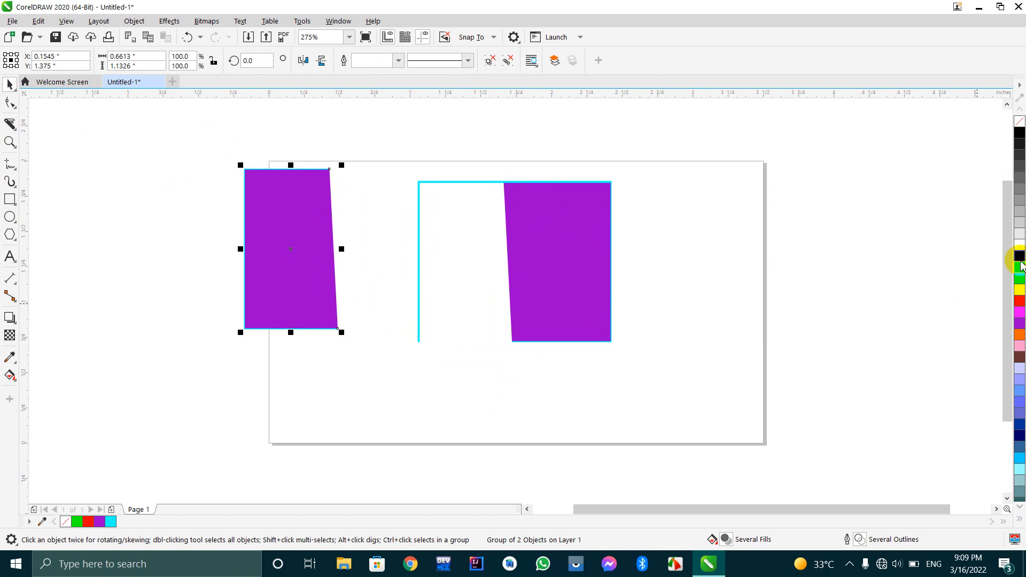
pyautogui.click(1019, 262)
# Move the right piece of the sliced shape close to the page's right edge and fill it with yellow.
pyautogui.click(620, 266)
pyautogui.moveTo(602, 260); pyautogui.dragTo(730, 260)
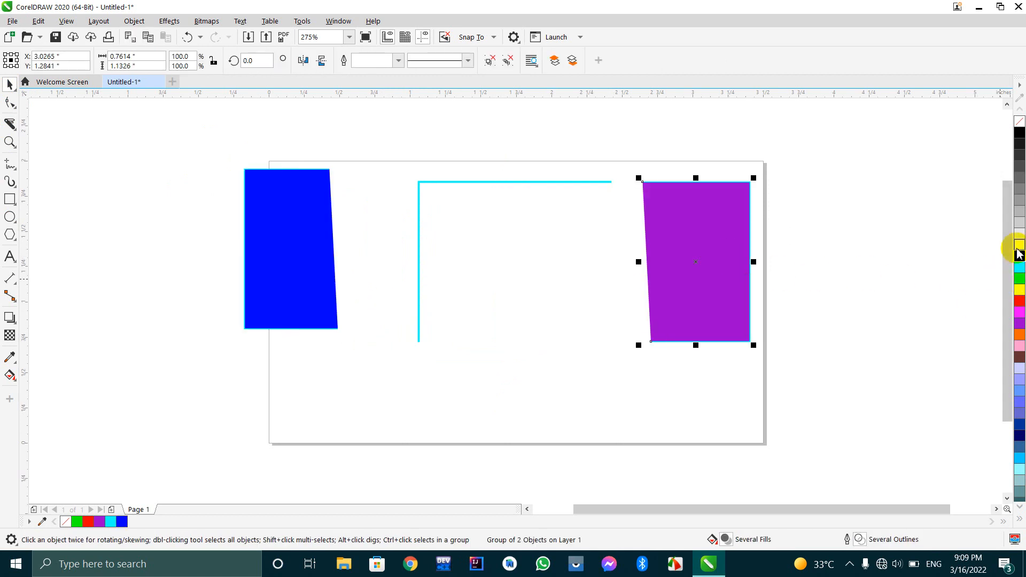
pyautogui.click(1019, 235)
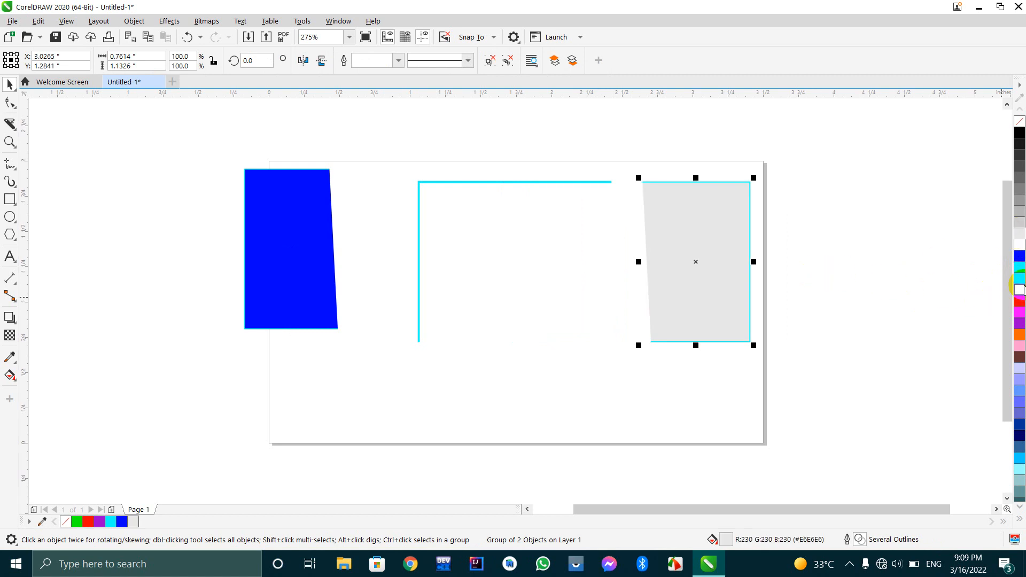
pyautogui.click(1019, 290)
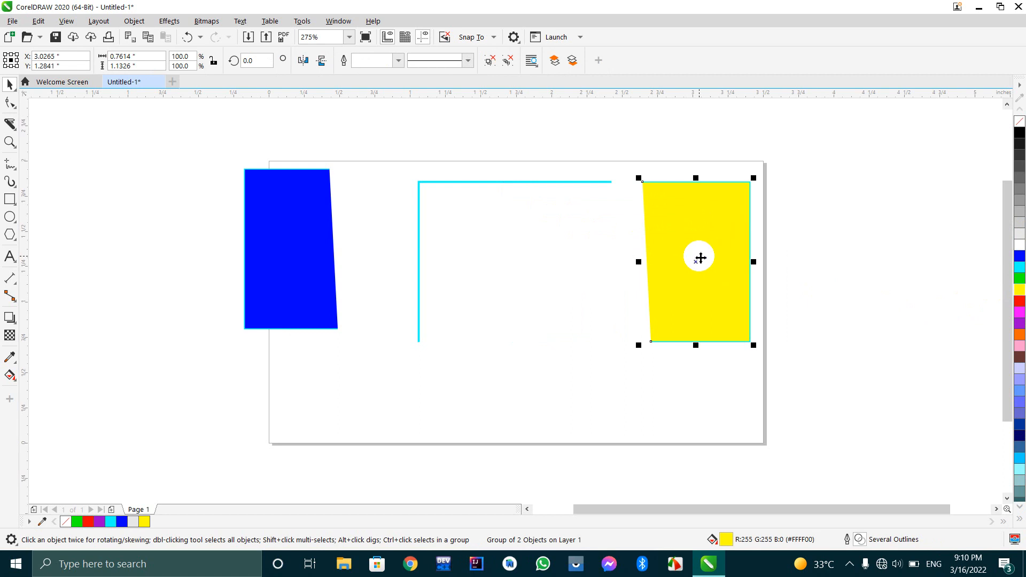
# Move the yellow piece back toward the page centre and delete all the pieces from the page.
pyautogui.moveTo(699, 258); pyautogui.dragTo(535, 281)
pyautogui.moveTo(639, 147); pyautogui.dragTo(257, 431)
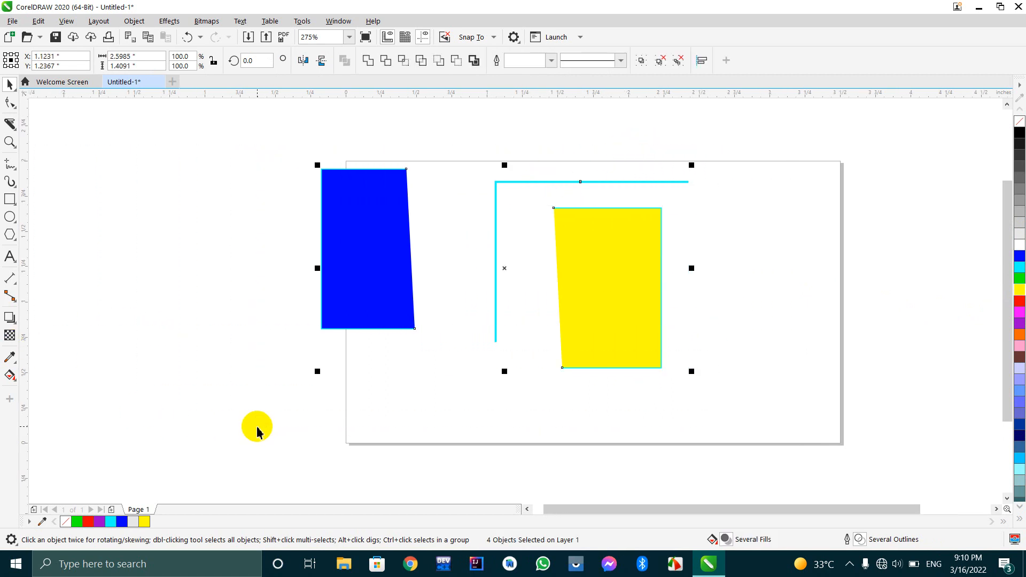
pyautogui.press('Delete')
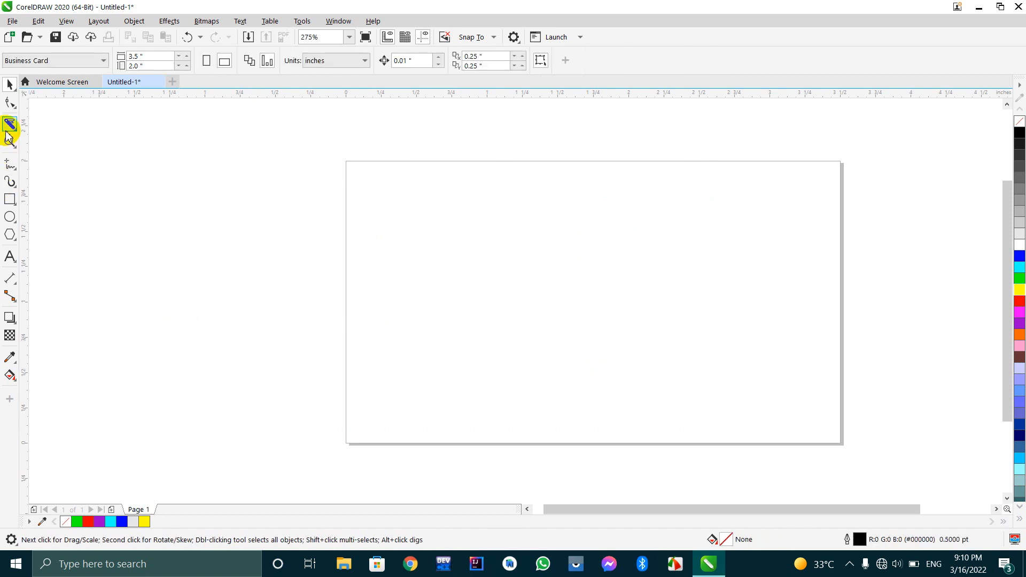
# Draw a rectangle about 2.30 by 2.02 inches overlapping the page's left edge and fill it with red.
pyautogui.click(9, 200)
pyautogui.moveTo(274, 186); pyautogui.dragTo(599, 472)
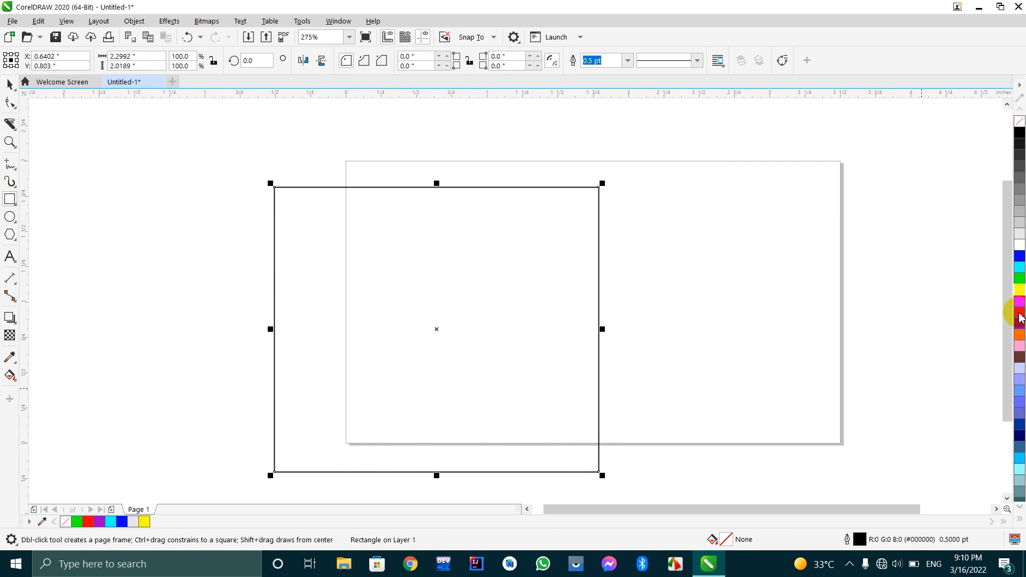
pyautogui.click(1020, 305)
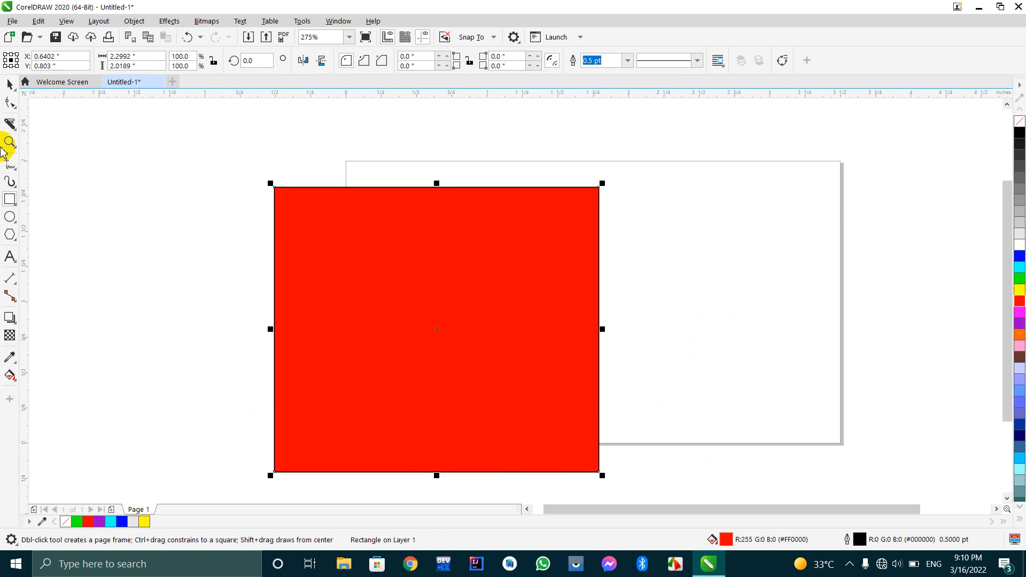
# Place three copies of the red rectangle around the original so that they partly overlap it.
pyautogui.click(6, 131)
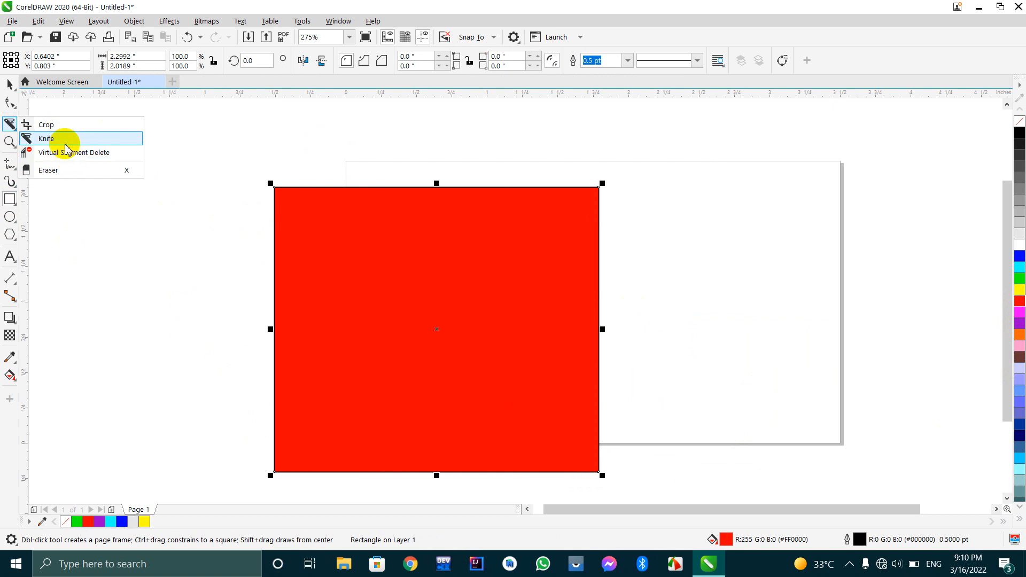
pyautogui.click(7, 87)
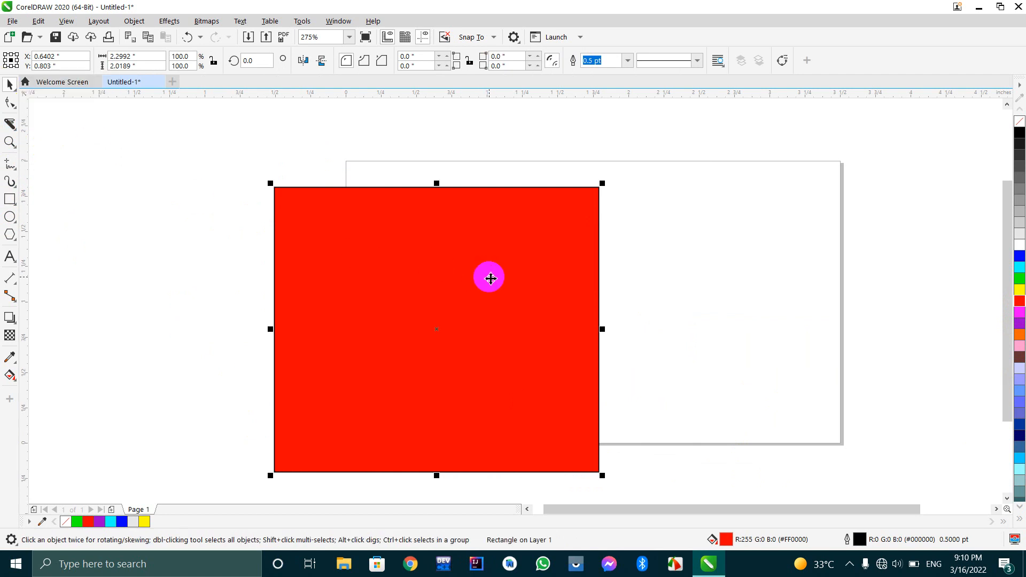
pyautogui.scroll(-5, 470, 267)
pyautogui.scroll(3, 469, 270)
pyautogui.moveTo(473, 262); pyautogui.dragTo(408, 211)
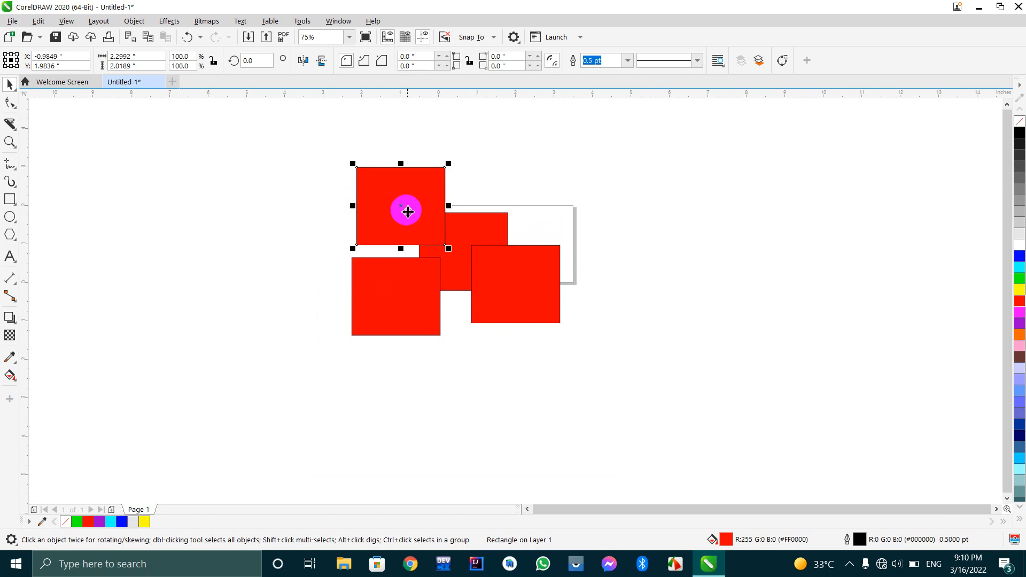
# Fill the lower-right rectangle with yellow, the upper-left one with orange and the lower-left one with green.
pyautogui.click(527, 287)
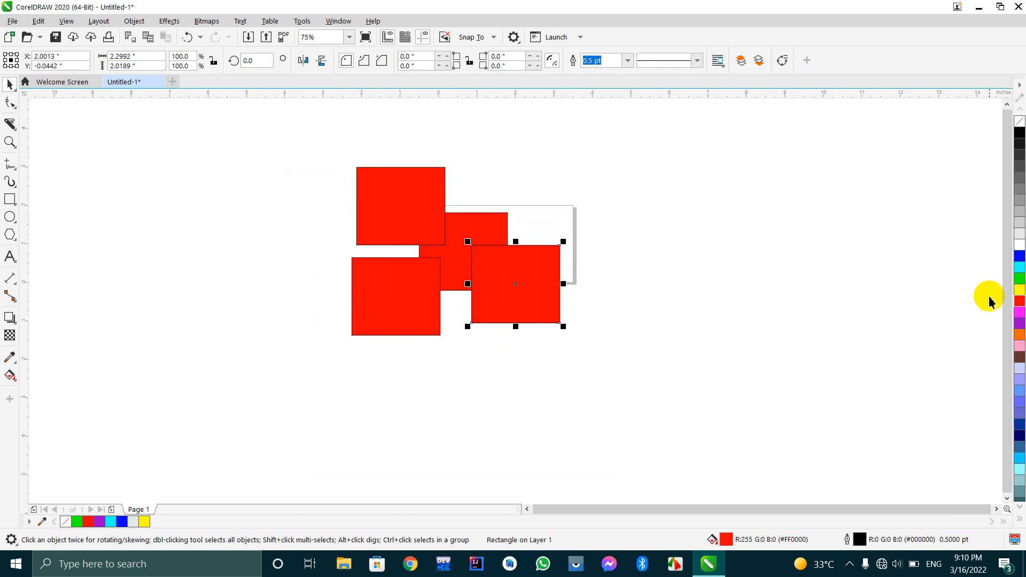
pyautogui.click(1020, 289)
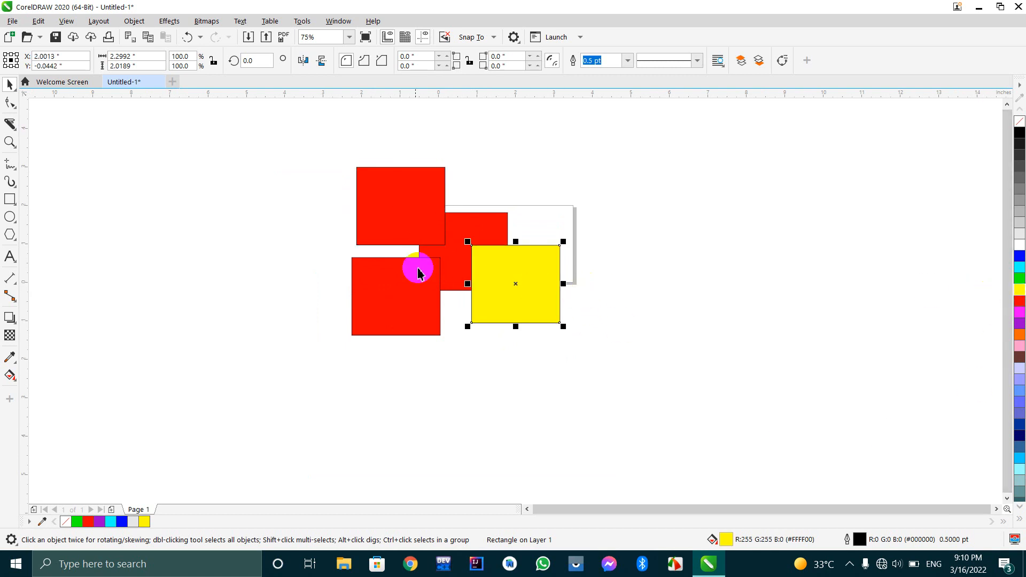
pyautogui.click(417, 213)
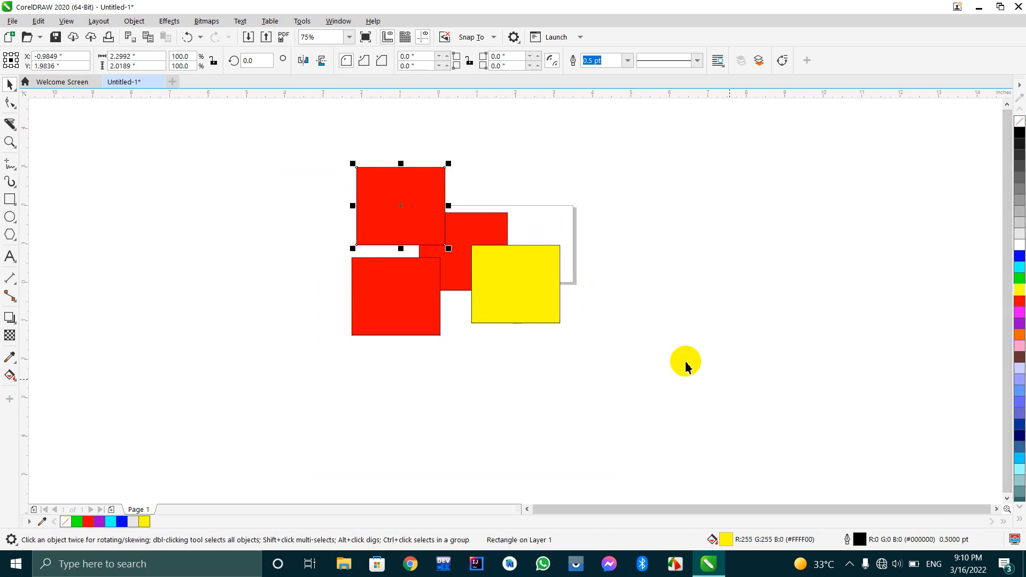
pyautogui.click(1019, 338)
pyautogui.click(398, 296)
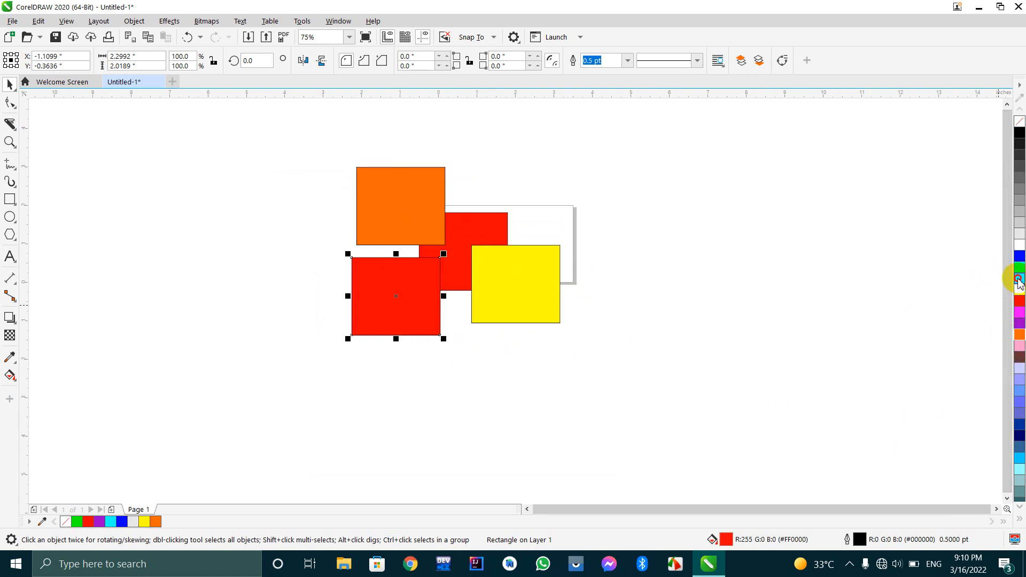
pyautogui.click(1019, 279)
pyautogui.press('Escape')
pyautogui.moveTo(294, 149); pyautogui.dragTo(591, 428)
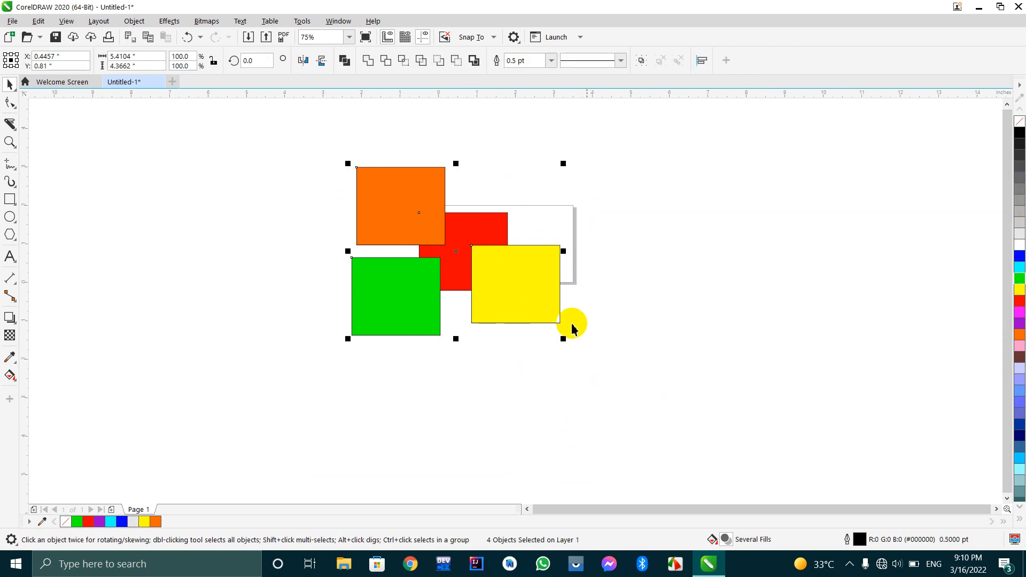
pyautogui.click(644, 355)
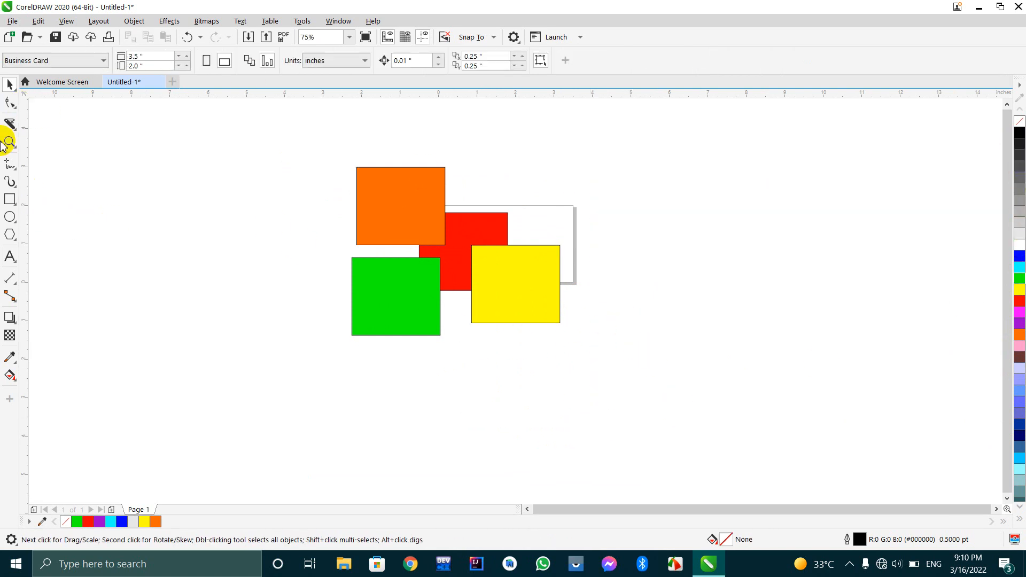
# Delete the yellow rectangle's outline segment overlapping the red rectangle with the Virtual Segment Delete tool.
pyautogui.click(7, 124)
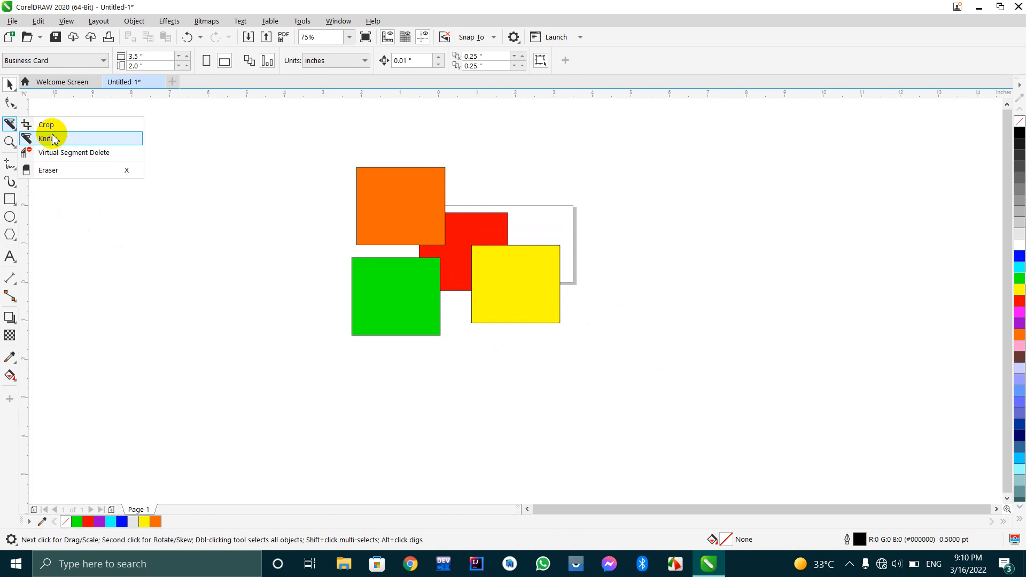
pyautogui.click(88, 155)
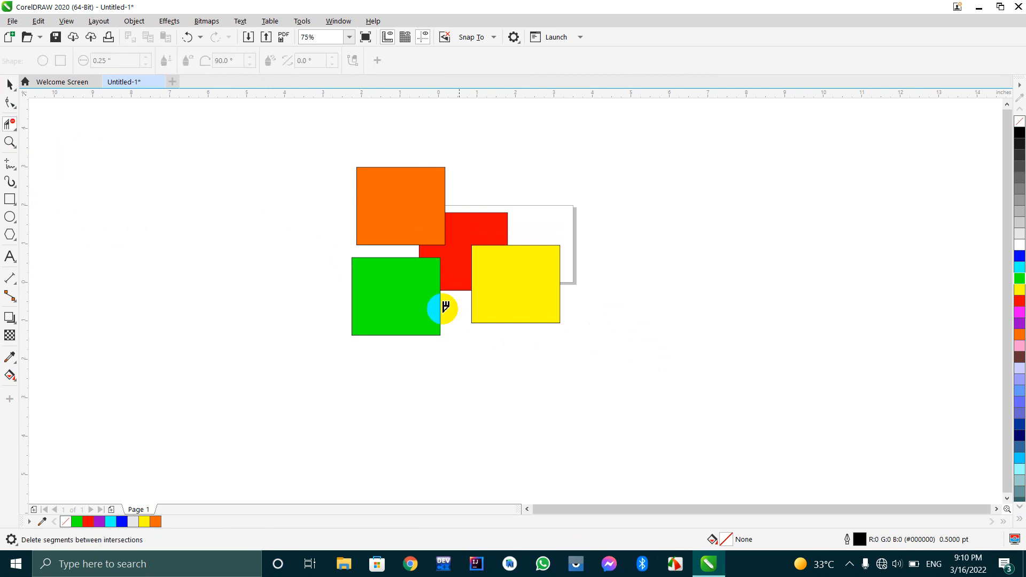
pyautogui.scroll(2, 481, 246)
pyautogui.scroll(-2, 478, 246)
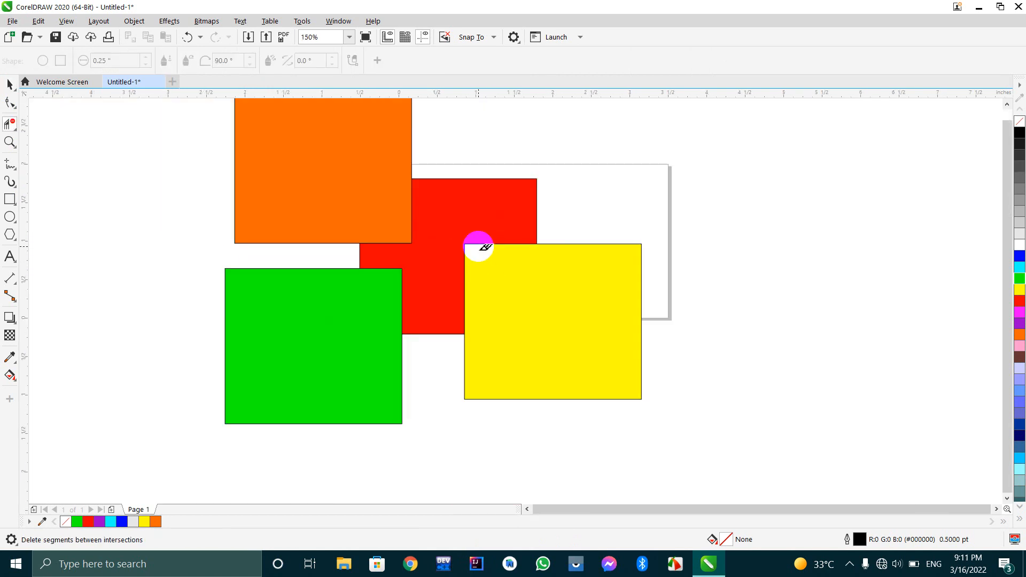
pyautogui.scroll(-2, 479, 246)
pyautogui.scroll(2, 479, 246)
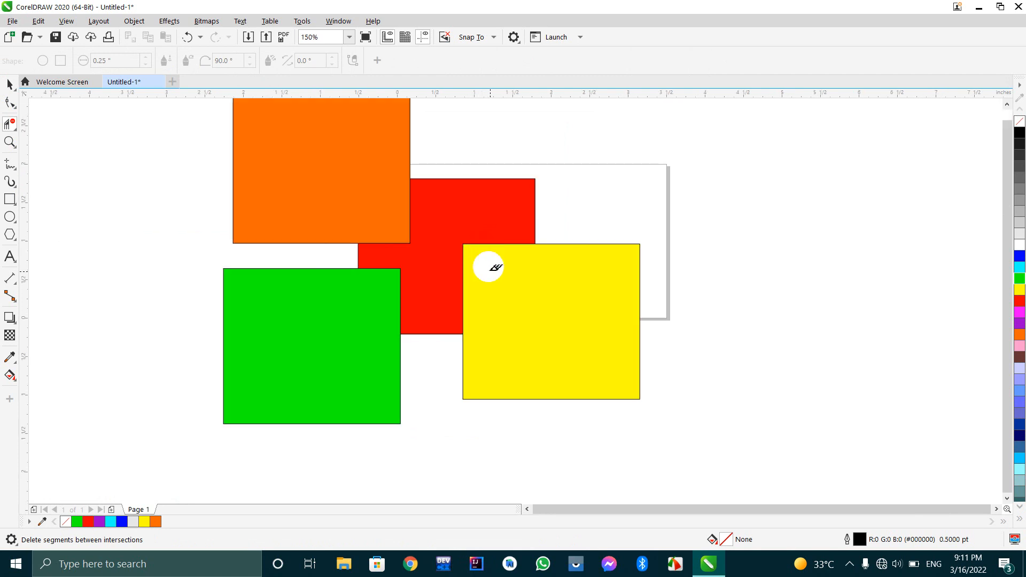
pyautogui.click(520, 237)
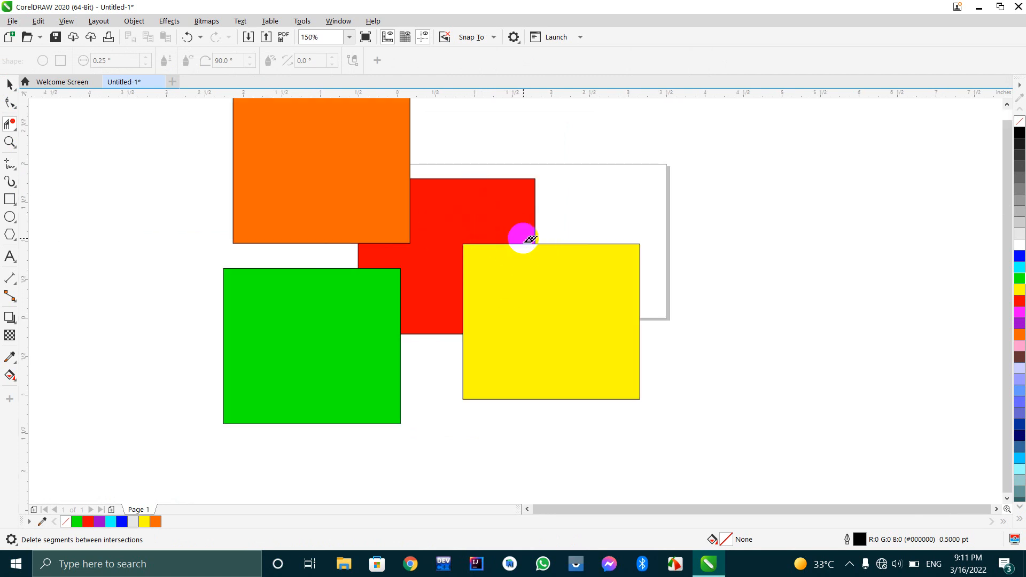
pyautogui.moveTo(502, 224); pyautogui.dragTo(500, 285)
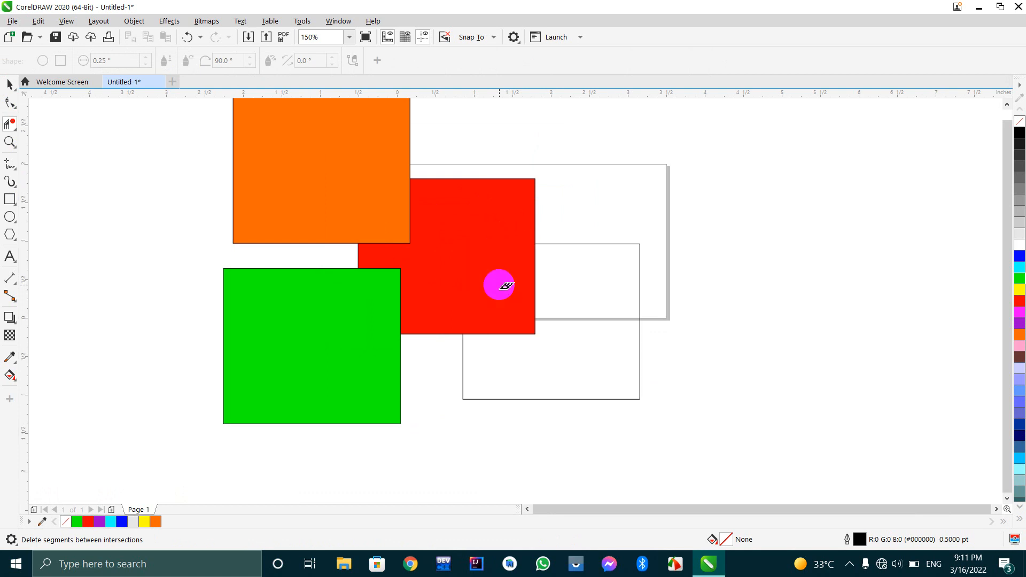
# Move the trimmed outline away from the red rectangle, and undo both the move and the segment deletion.
pyautogui.click(10, 84)
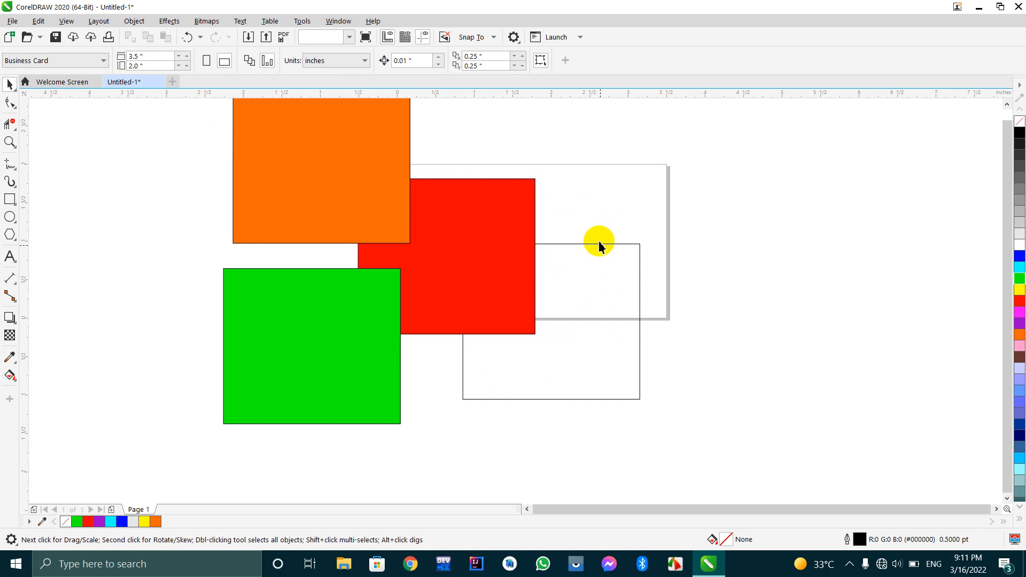
pyautogui.moveTo(597, 247); pyautogui.dragTo(672, 263)
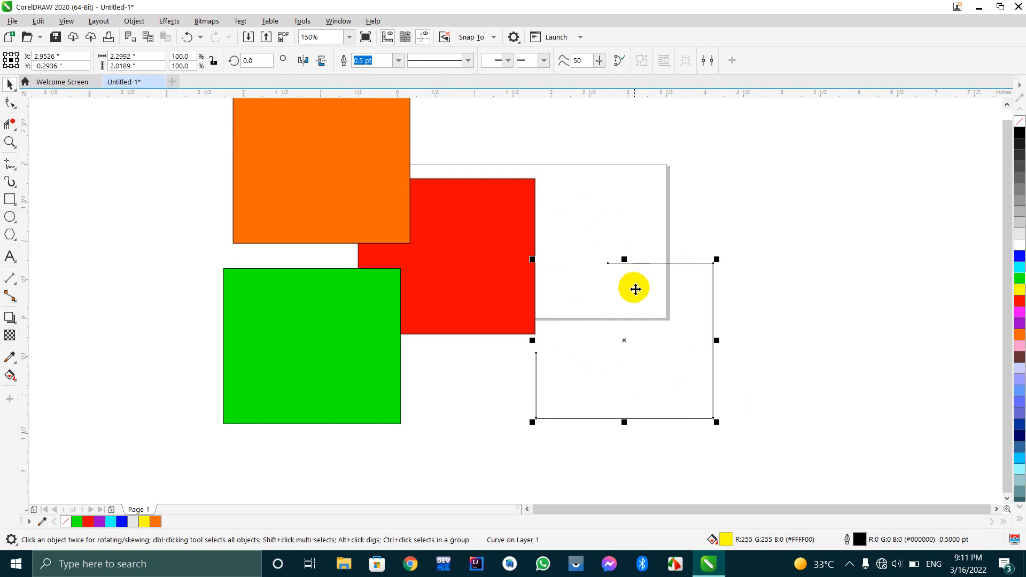
pyautogui.hotkey('ctrl', 'z')
pyautogui.hotkey('ctrl', 'z')
pyautogui.hotkey('ctrl', 'z')
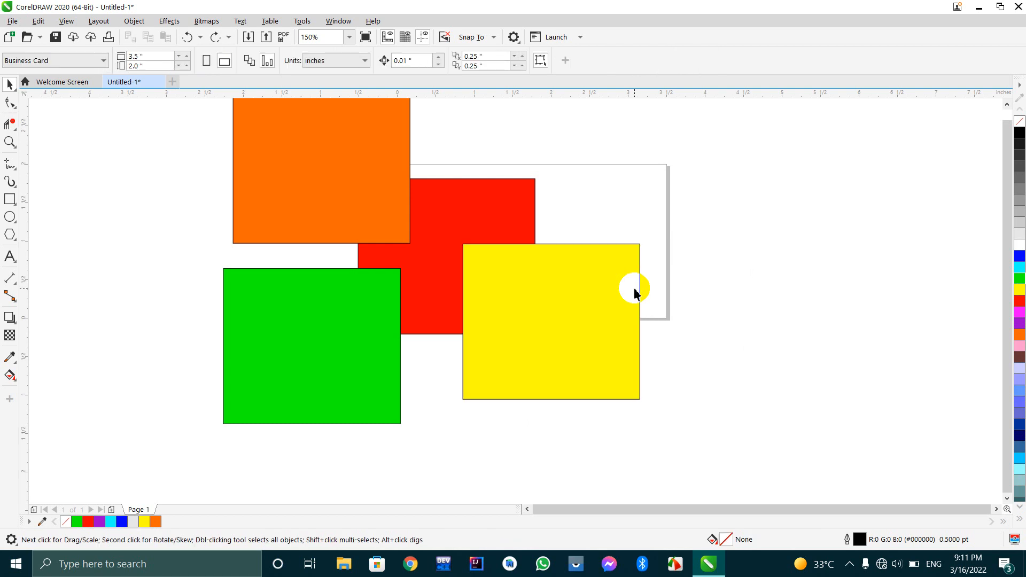
# Use Virtual Segment Delete to remove the segments of the orange, green and yellow rectangles that overlap the red one.
pyautogui.click(355, 184)
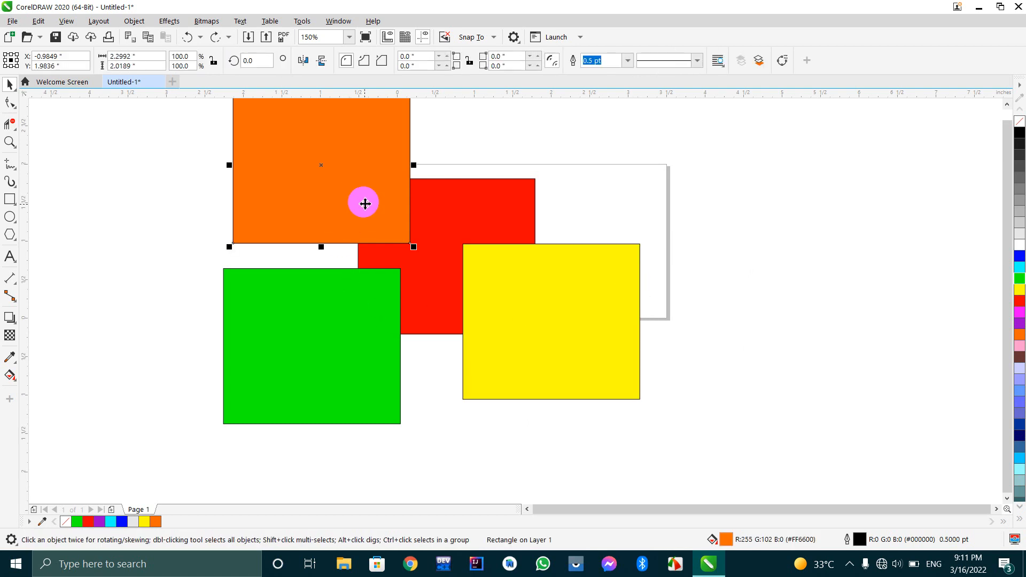
pyautogui.click(9, 124)
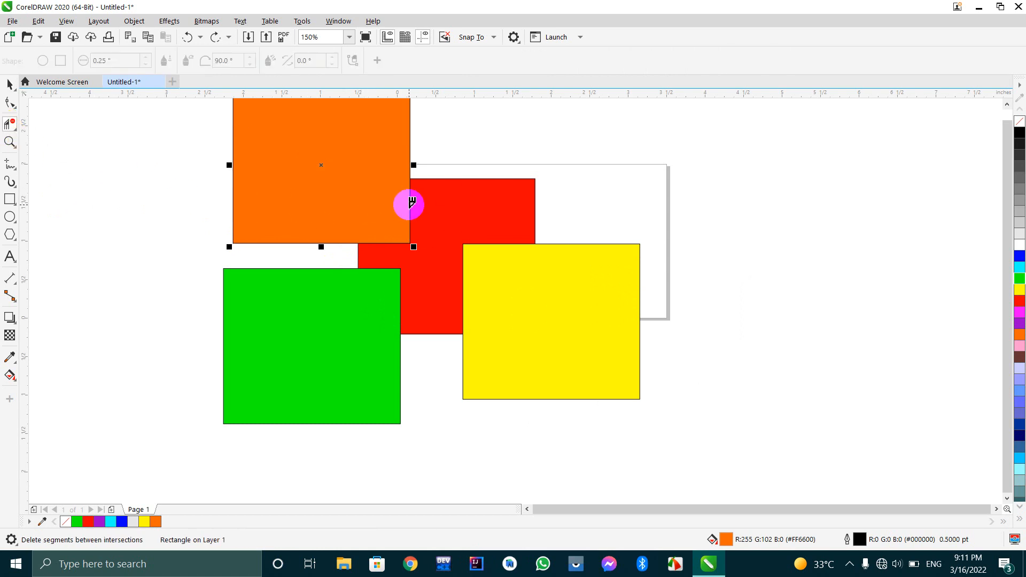
pyautogui.moveTo(388, 223); pyautogui.dragTo(393, 266)
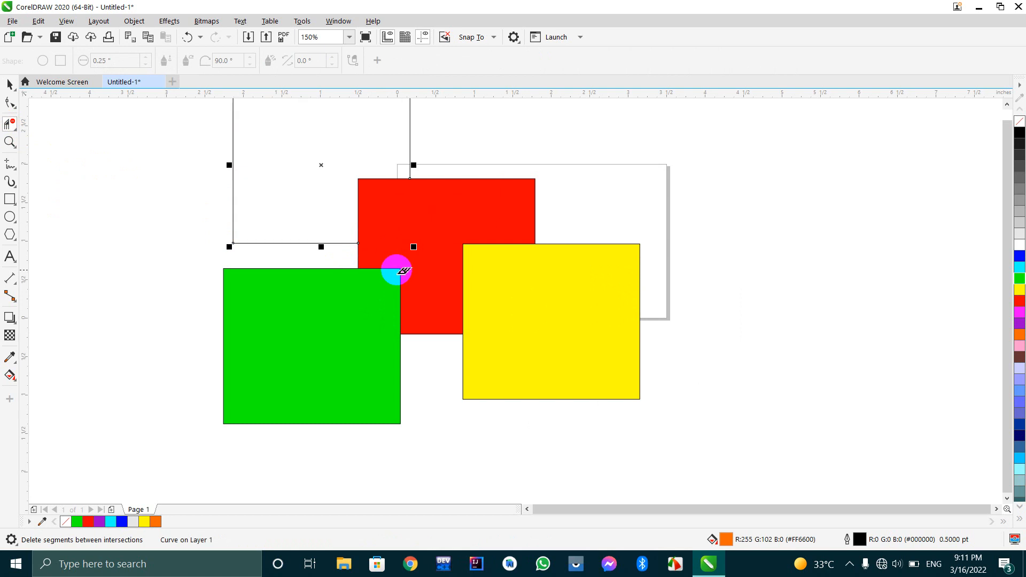
pyautogui.scroll(-2, 385, 302)
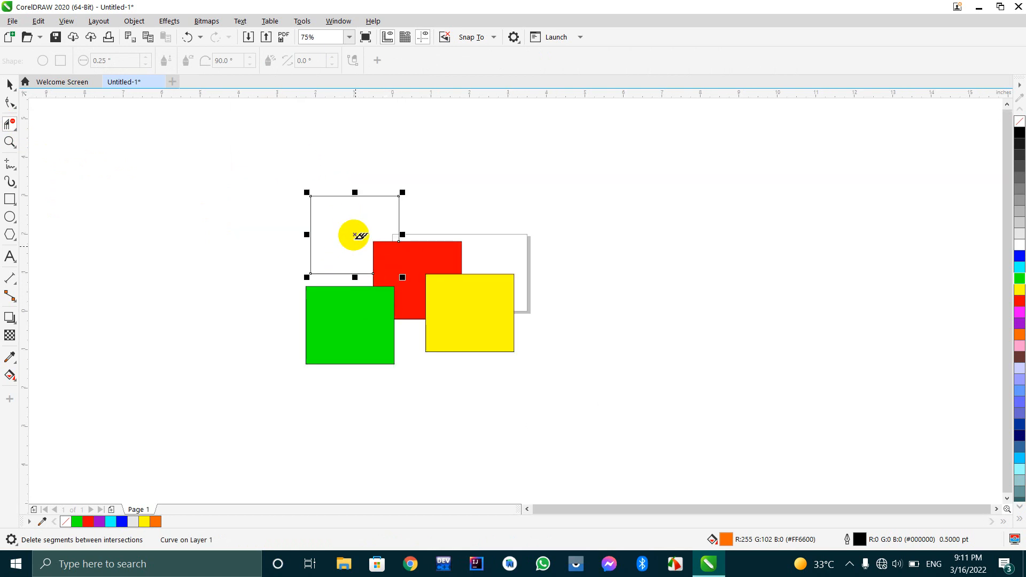
pyautogui.scroll(2, 354, 243)
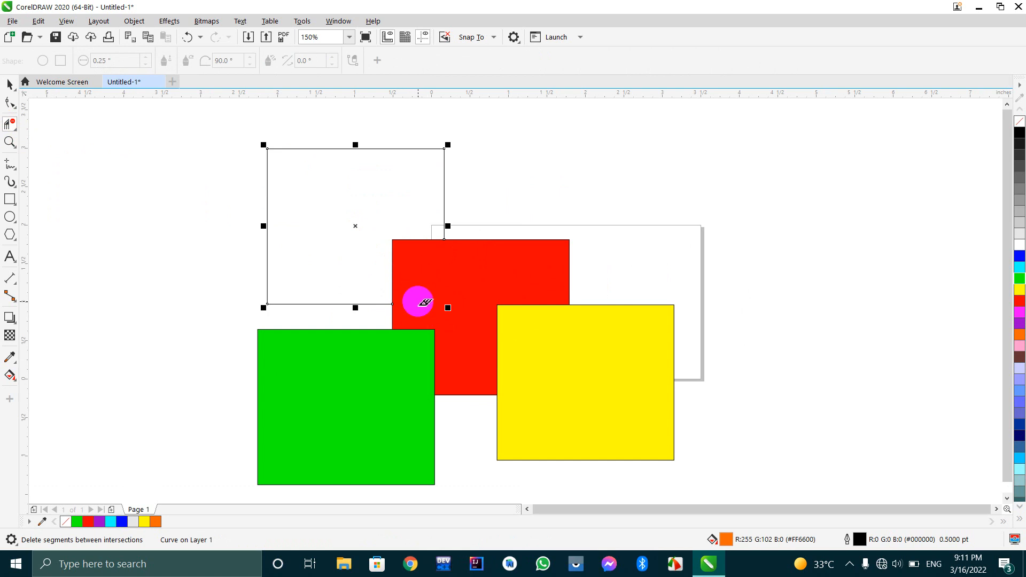
pyautogui.click(400, 363)
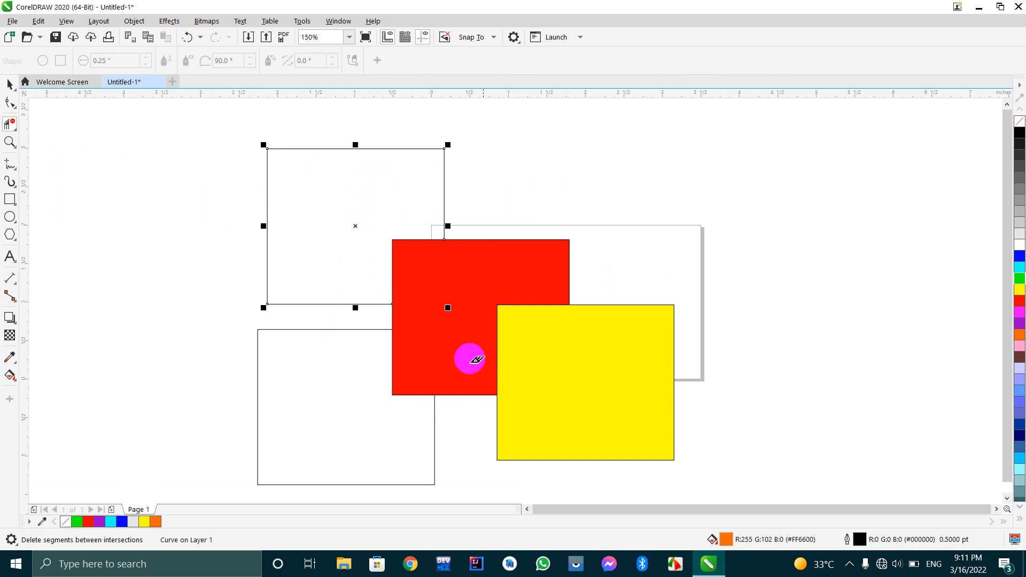
pyautogui.click(541, 341)
pyautogui.scroll(-2, 515, 298)
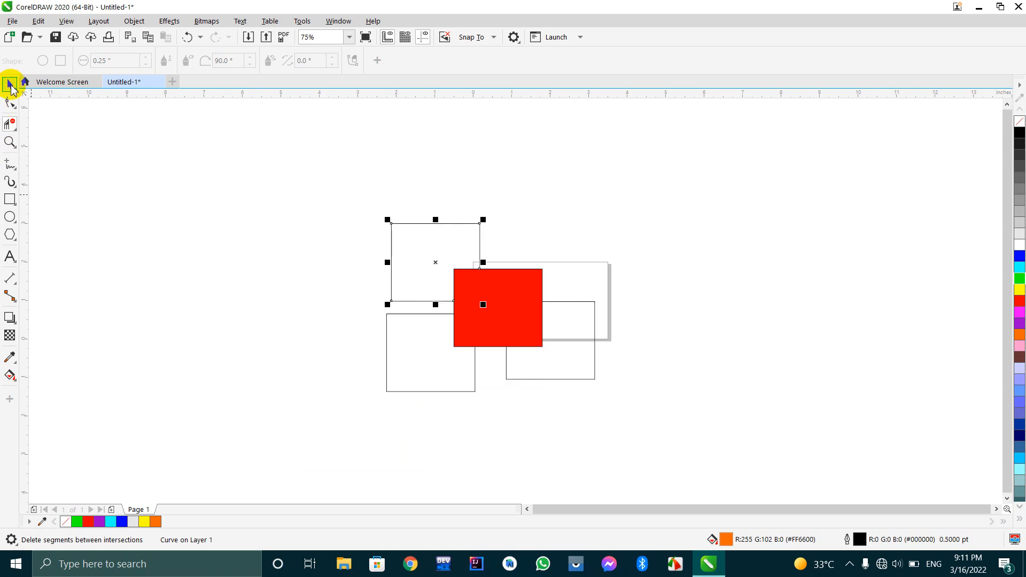
# Remove the fill from all four shapes, leaving only their outlines.
pyautogui.click(9, 84)
pyautogui.moveTo(354, 193); pyautogui.dragTo(642, 441)
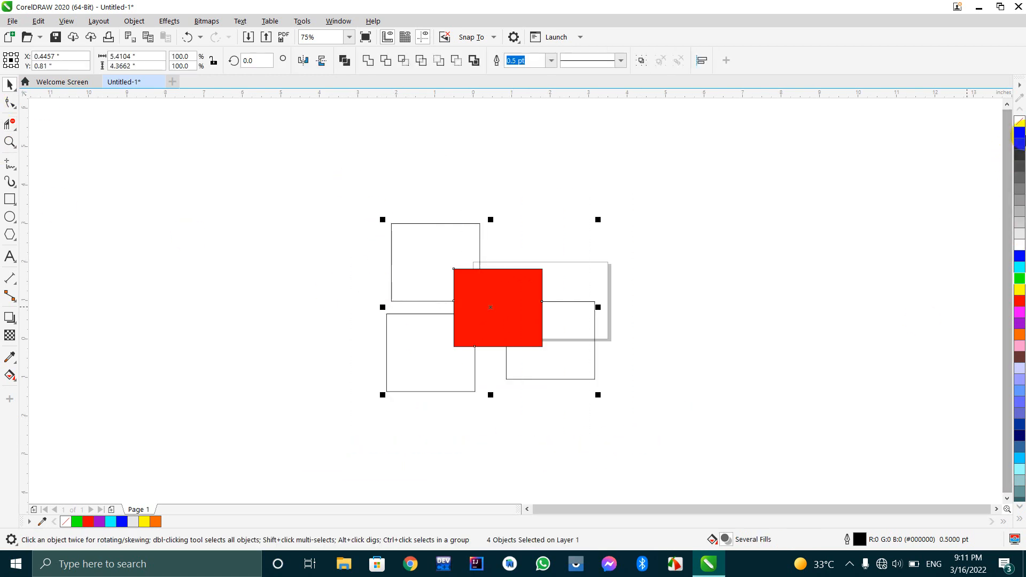
pyautogui.click(1019, 121)
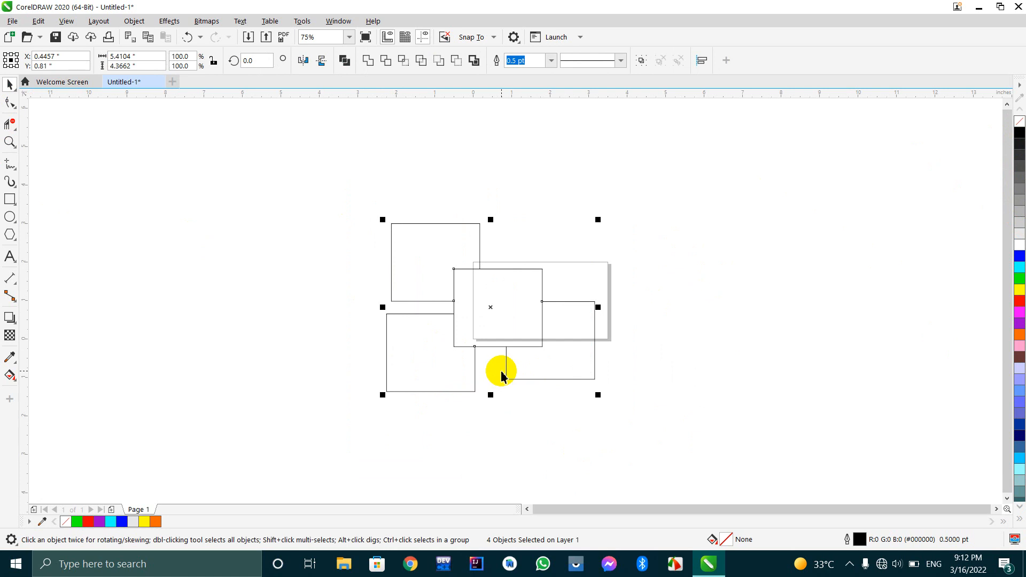
pyautogui.scroll(2, 501, 375)
pyautogui.scroll(-2, 549, 356)
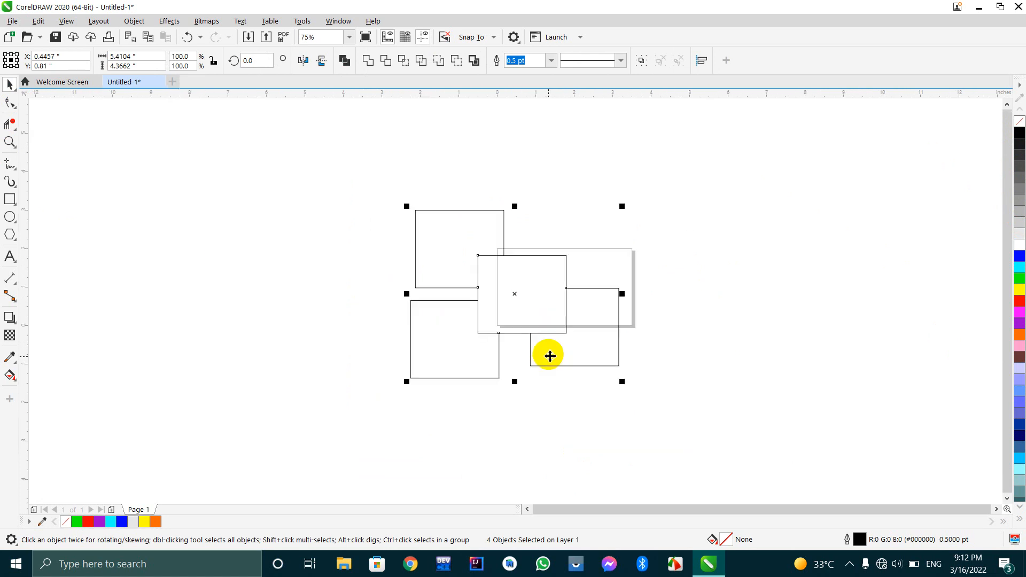
pyautogui.click(601, 401)
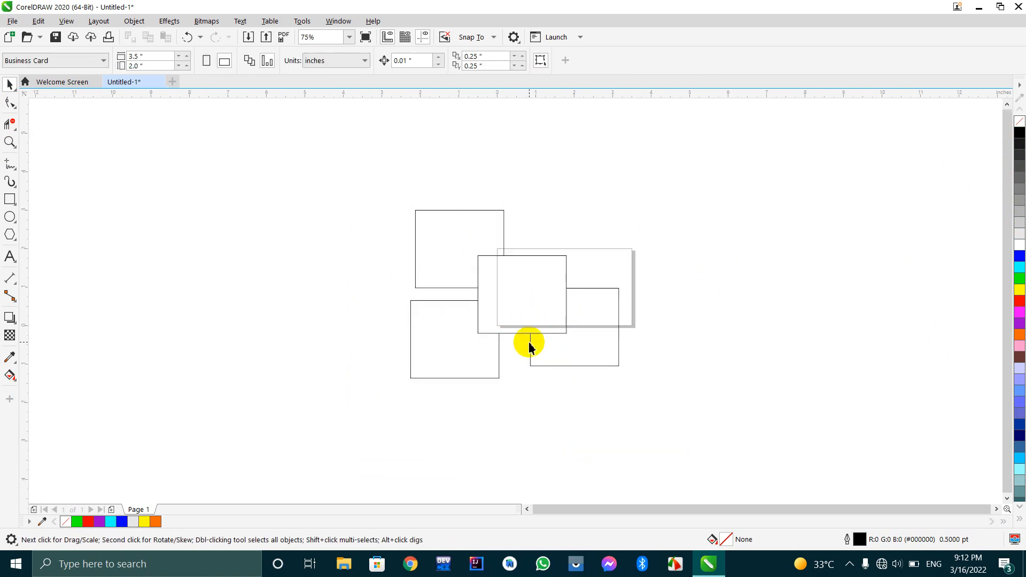
# Move the central rectangle up and to the right, clear of the page and the three open outlines.
pyautogui.click(570, 366)
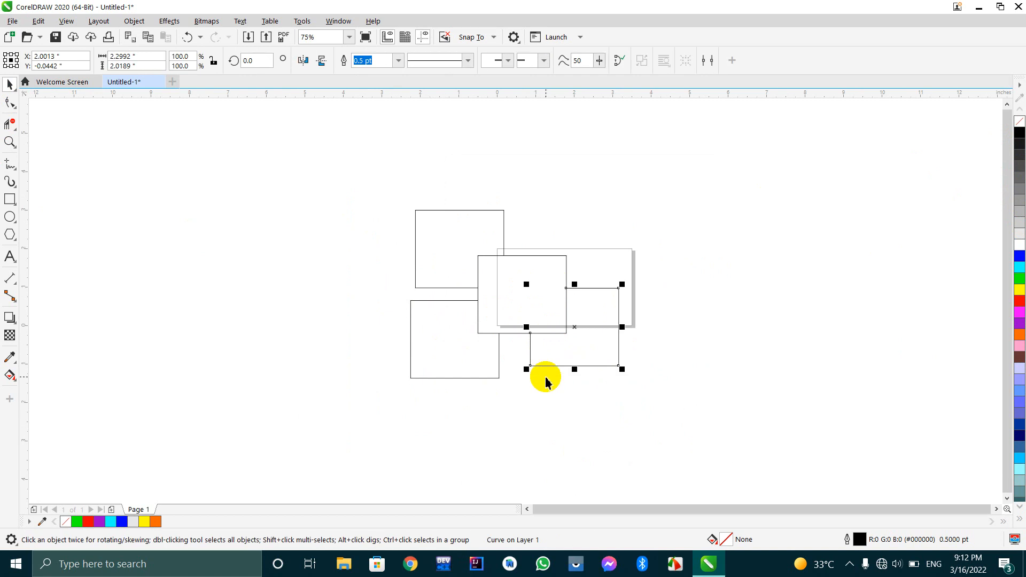
pyautogui.click(439, 381)
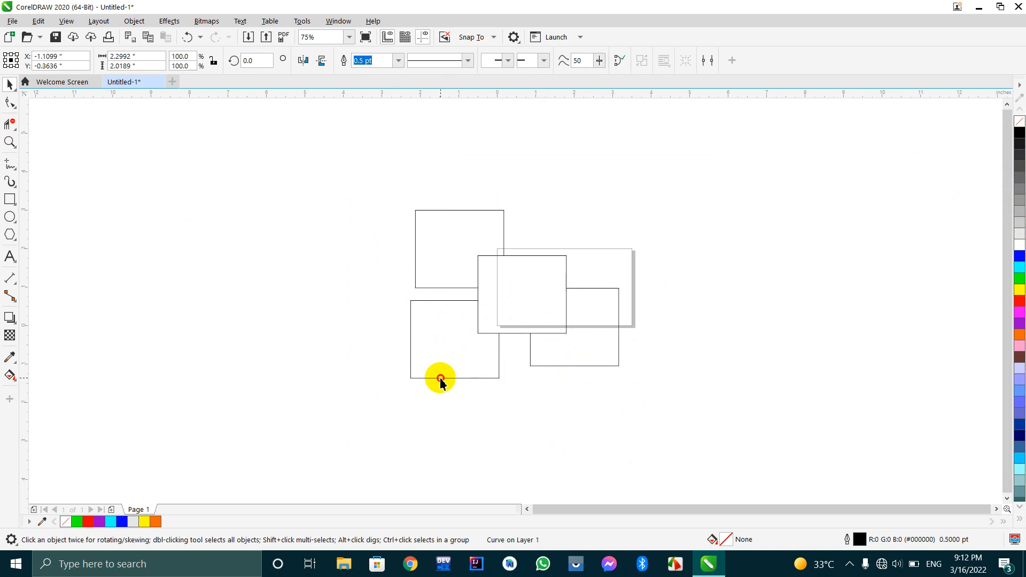
pyautogui.click(455, 260)
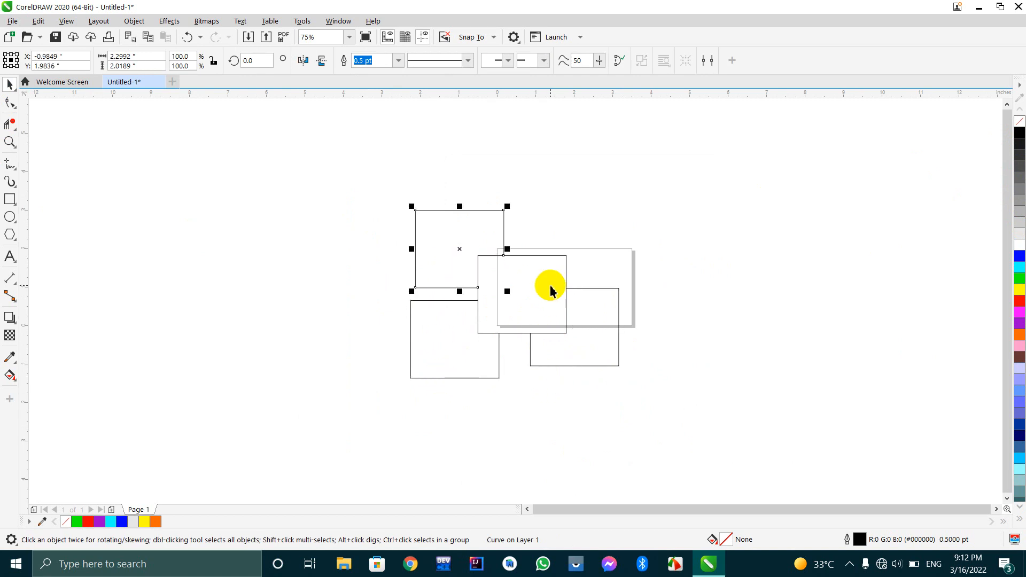
pyautogui.moveTo(540, 310); pyautogui.dragTo(700, 204)
pyautogui.click(476, 309)
pyautogui.scroll(3, 476, 287)
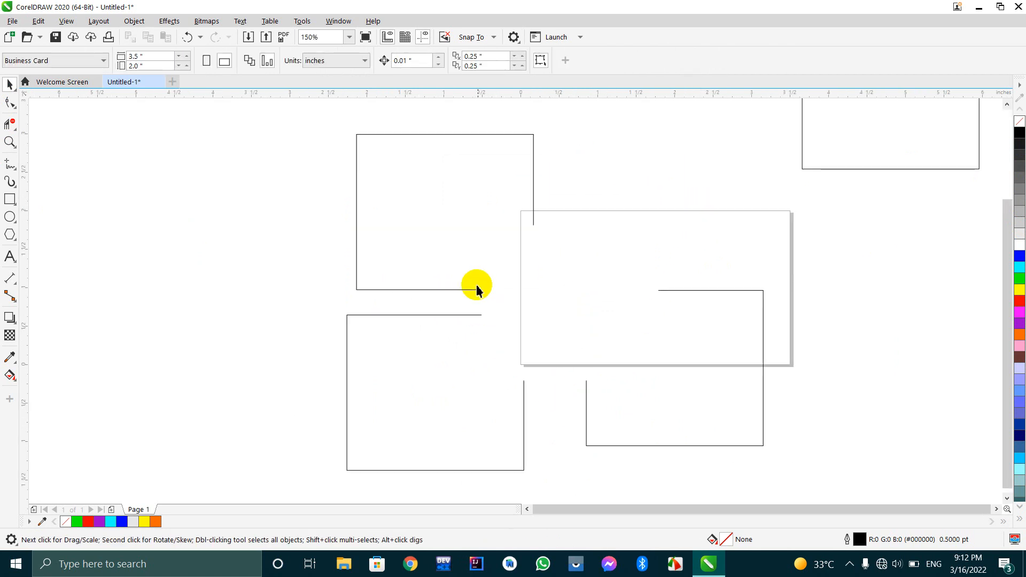
# Delete the rectangle and the three open outlines from the drawing.
pyautogui.click(733, 290)
pyautogui.scroll(-4, 434, 255)
pyautogui.scroll(2, 434, 255)
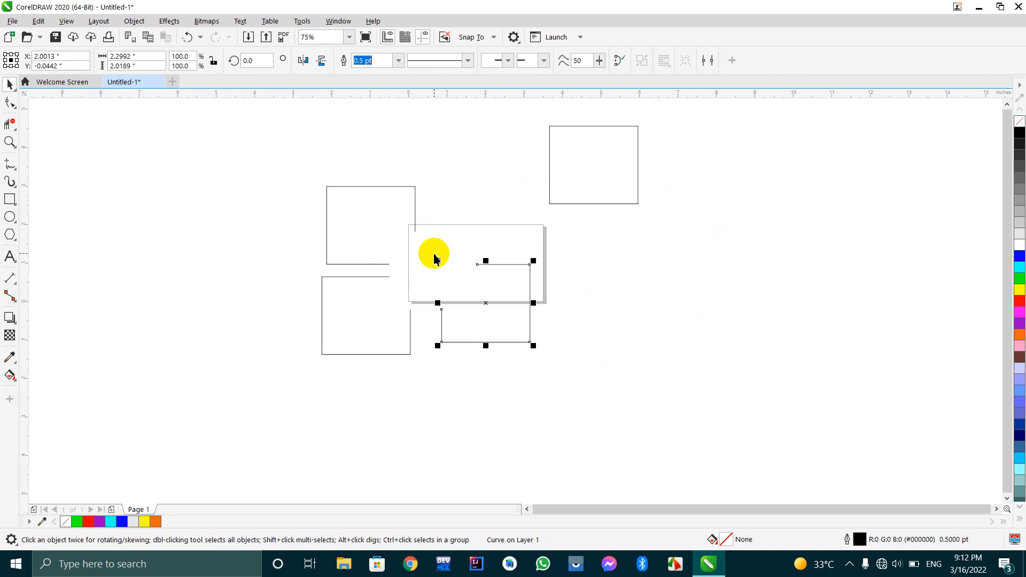
pyautogui.moveTo(670, 122); pyautogui.dragTo(100, 483)
pyautogui.press('Delete')
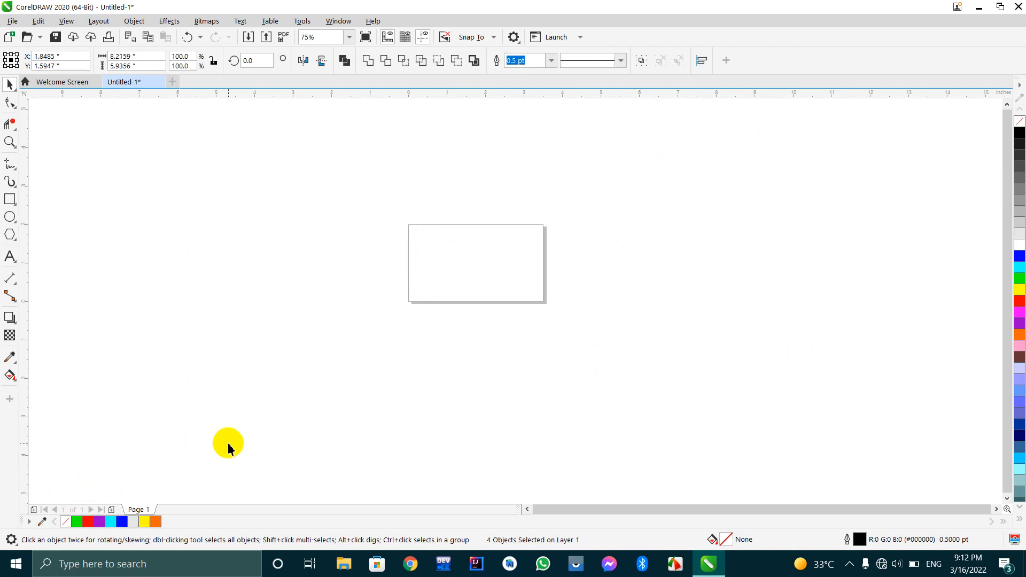
# Draw a circle about 1.47 inches in diameter inside the page, right of its centre, and fill it with green.
pyautogui.click(7, 216)
pyautogui.moveTo(363, 174)
pyautogui.mouseDown()
pyautogui.moveTo(598, 355)
pyautogui.moveTo(522, 332)
pyautogui.moveTo(572, 343)
pyautogui.moveTo(582, 397)
pyautogui.moveTo(584, 371)
pyautogui.mouseUp()
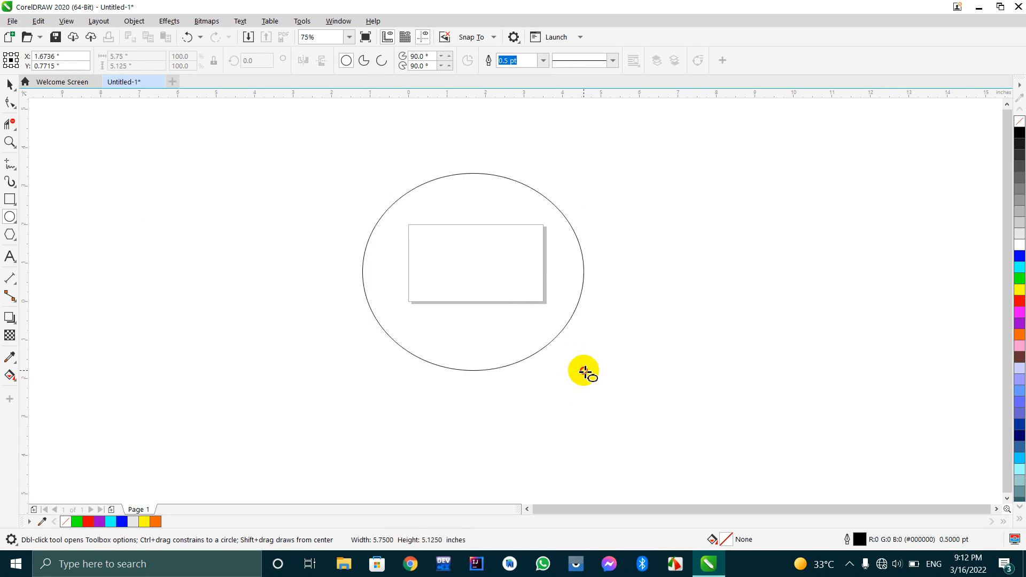
pyautogui.moveTo(584, 371); pyautogui.dragTo(474, 264)
pyautogui.scroll(2, 456, 207)
pyautogui.scroll(-1, 455, 208)
pyautogui.moveTo(501, 368); pyautogui.dragTo(384, 252)
pyautogui.moveTo(323, 194); pyautogui.dragTo(527, 321)
pyautogui.scroll(1, 527, 320)
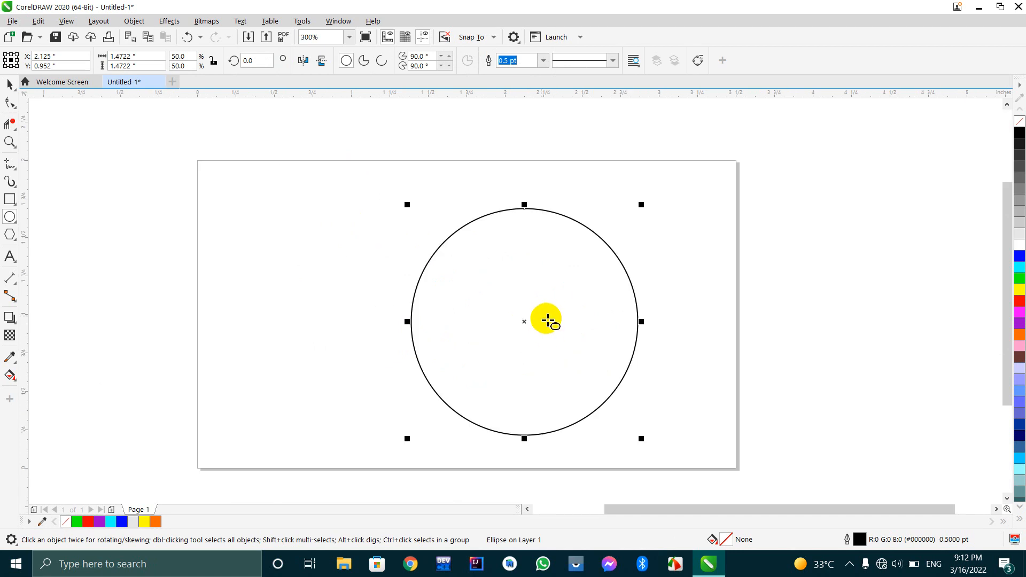
pyautogui.click(1020, 279)
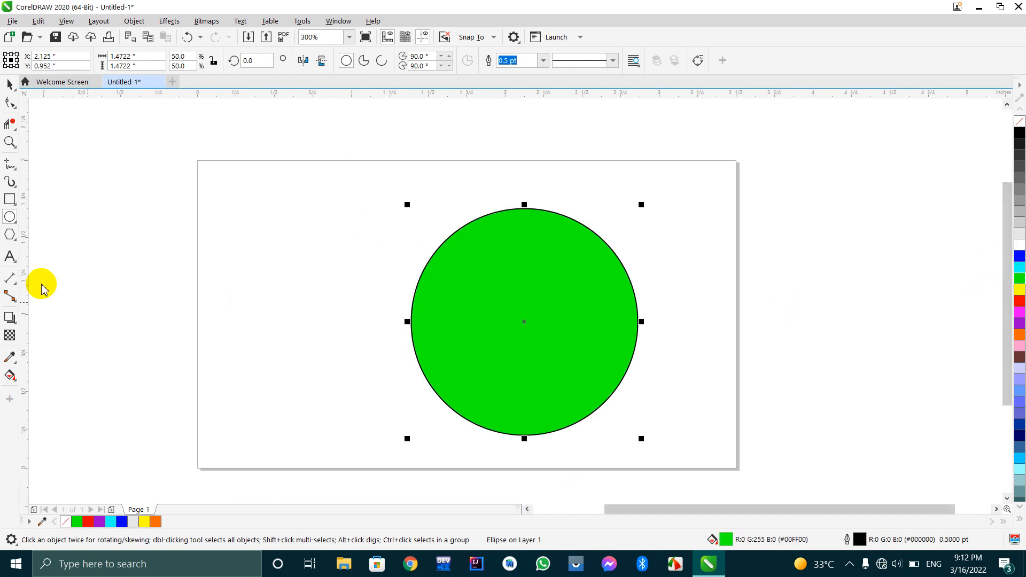
# Erase the green circle piece by piece with the Eraser, using the round nib at 0.25 inch thickness.
pyautogui.click(6, 130)
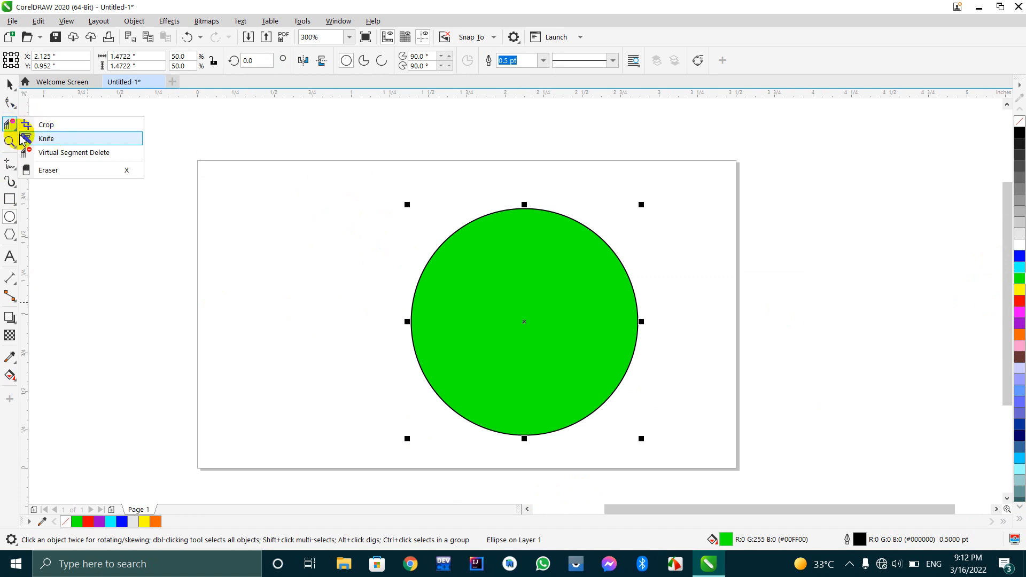
pyautogui.click(59, 171)
pyautogui.click(452, 259)
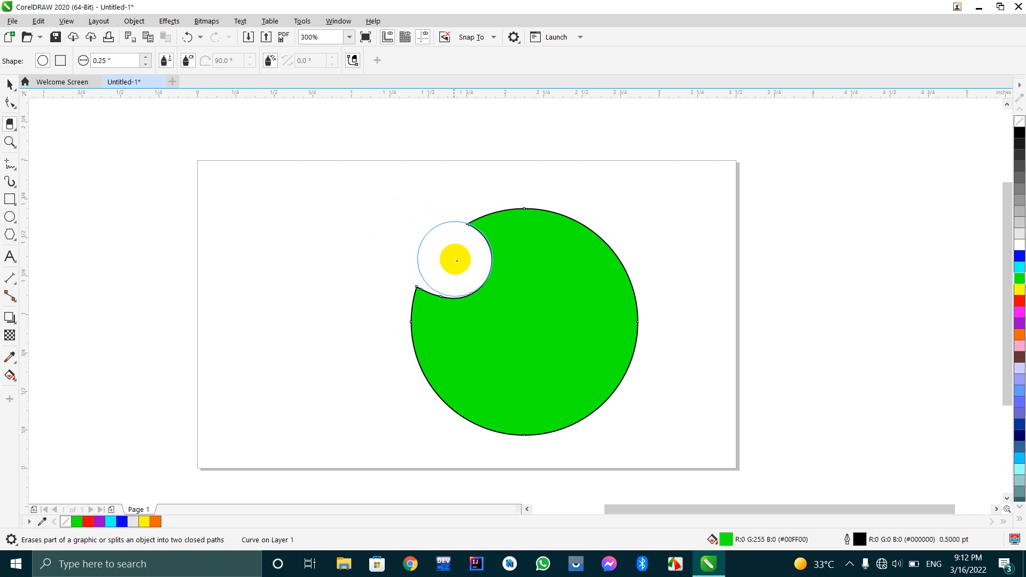
pyautogui.moveTo(403, 268)
pyautogui.mouseDown()
pyautogui.moveTo(433, 348)
pyautogui.moveTo(501, 410)
pyautogui.moveTo(581, 426)
pyautogui.moveTo(622, 358)
pyautogui.moveTo(588, 407)
pyautogui.moveTo(530, 417)
pyautogui.moveTo(422, 339)
pyautogui.moveTo(428, 300)
pyautogui.moveTo(569, 359)
pyautogui.mouseUp()
pyautogui.moveTo(438, 303); pyautogui.dragTo(582, 355)
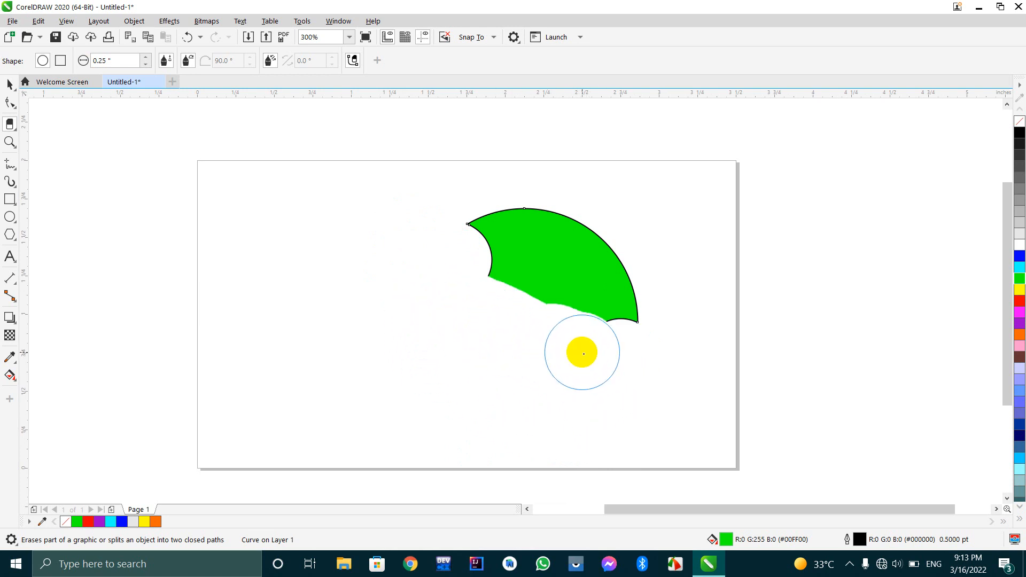
pyautogui.moveTo(462, 289)
pyautogui.mouseDown()
pyautogui.moveTo(591, 355)
pyautogui.moveTo(446, 289)
pyautogui.moveTo(576, 334)
pyautogui.moveTo(421, 352)
pyautogui.moveTo(671, 310)
pyautogui.moveTo(512, 248)
pyautogui.moveTo(580, 272)
pyautogui.mouseUp()
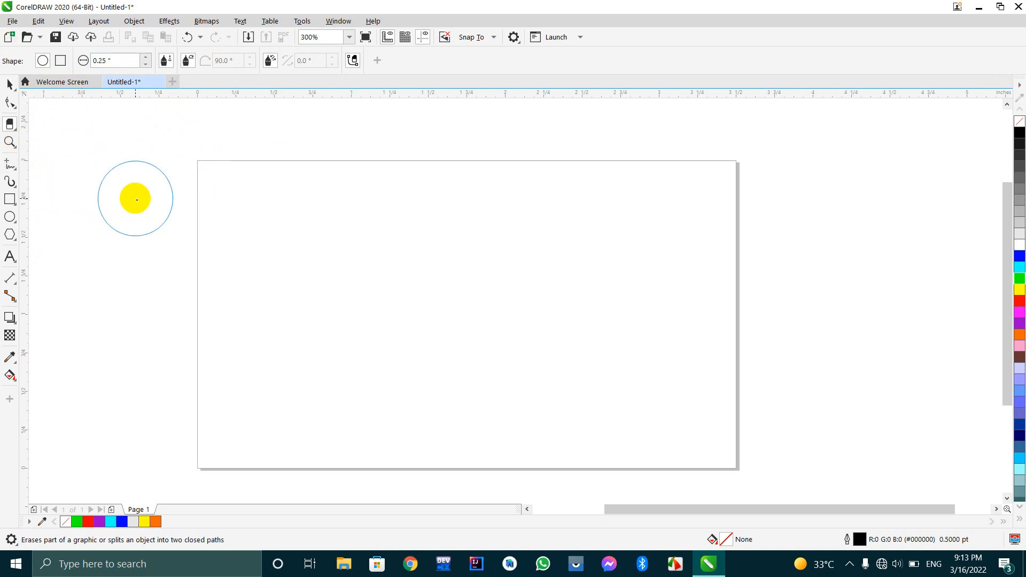
# Undo the round-nib eraser strokes back to the complete green circle.
pyautogui.hotkey('ctrl', 'z')
pyautogui.hotkey('ctrl', 'z')
pyautogui.hotkey('ctrl', 'z')
pyautogui.hotkey('ctrl', 'z')
pyautogui.hotkey('ctrl', 'z')
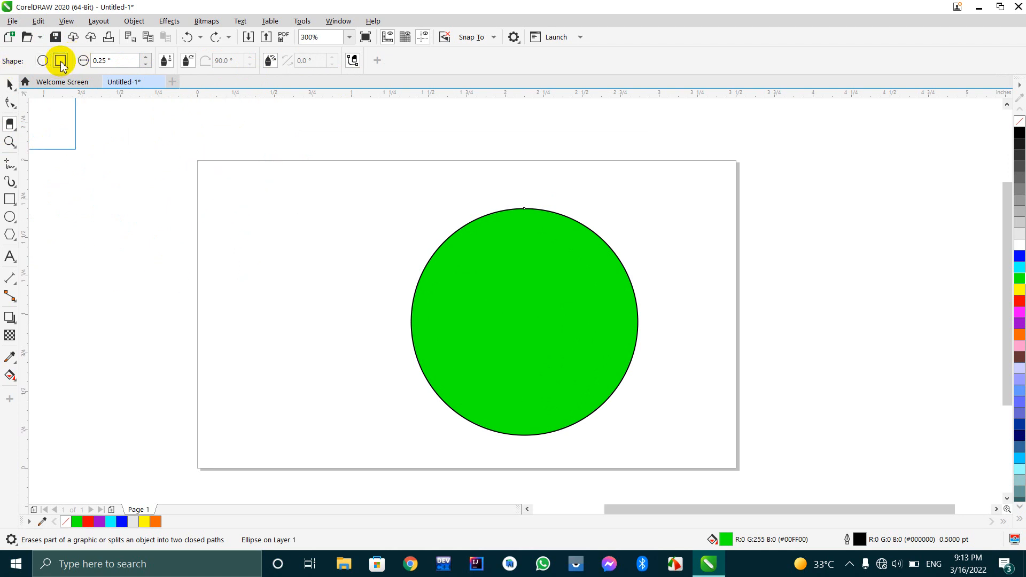
# Erase part of the circle's upper left with a square 0.25 inch eraser nib, and undo the erasing.
pyautogui.moveTo(352, 242)
pyautogui.mouseDown()
pyautogui.moveTo(435, 268)
pyautogui.moveTo(506, 270)
pyautogui.moveTo(449, 315)
pyautogui.moveTo(481, 236)
pyautogui.moveTo(558, 235)
pyautogui.moveTo(400, 369)
pyautogui.moveTo(456, 331)
pyautogui.mouseUp()
pyautogui.hotkey('ctrl', 'z')
pyautogui.hotkey('ctrl', 'z')
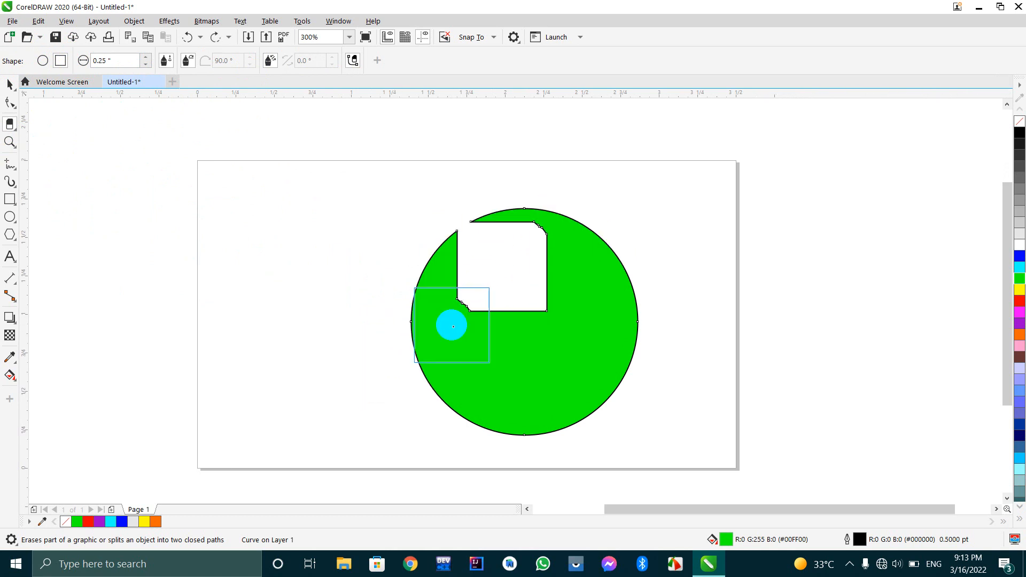
pyautogui.hotkey('ctrl', 'z')
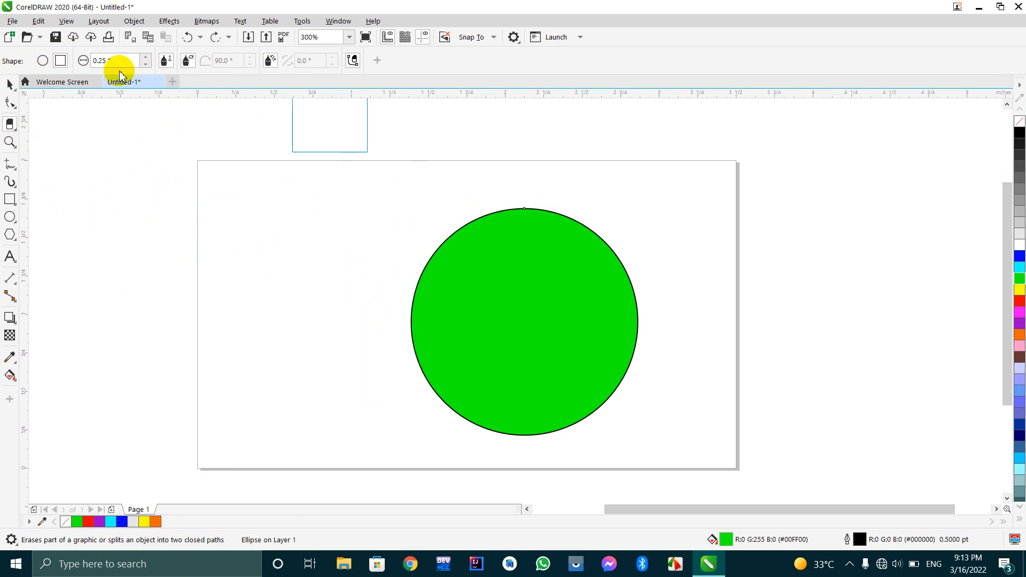
# Set the eraser thickness to 0.47 inch and erase nearly the whole green circle with the square nib.
pyautogui.click(147, 56)
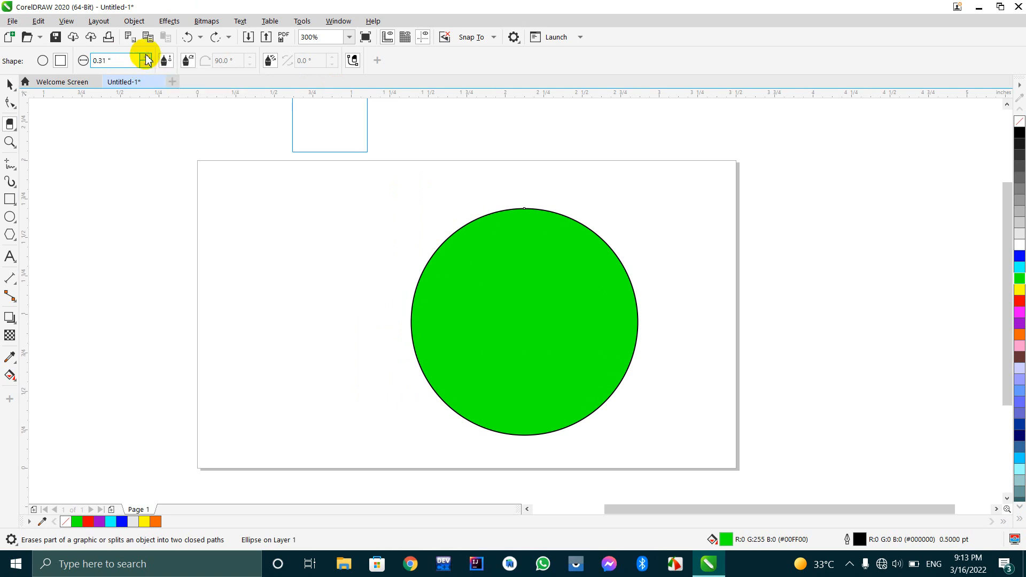
pyautogui.click(147, 56)
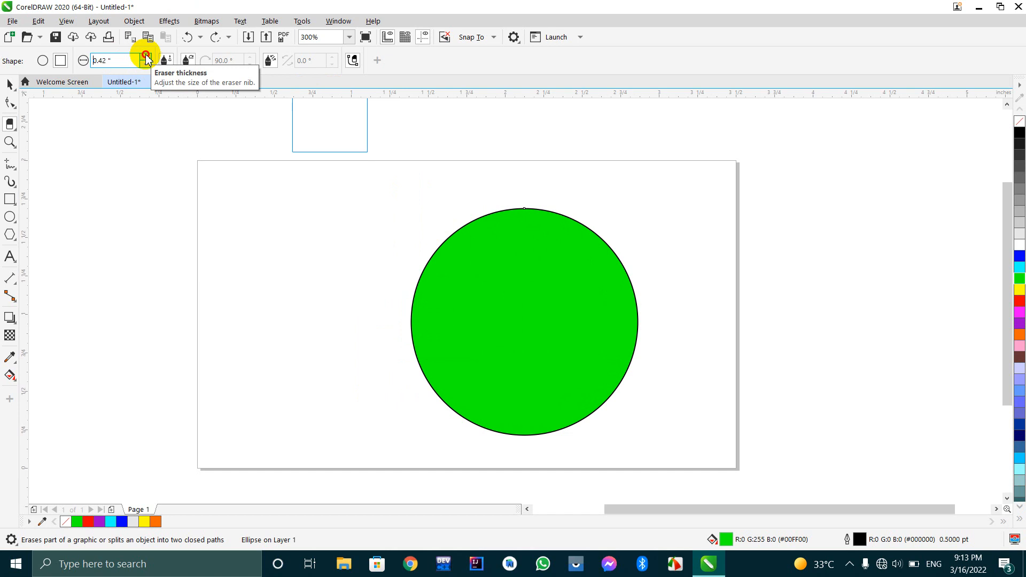
pyautogui.click(147, 56)
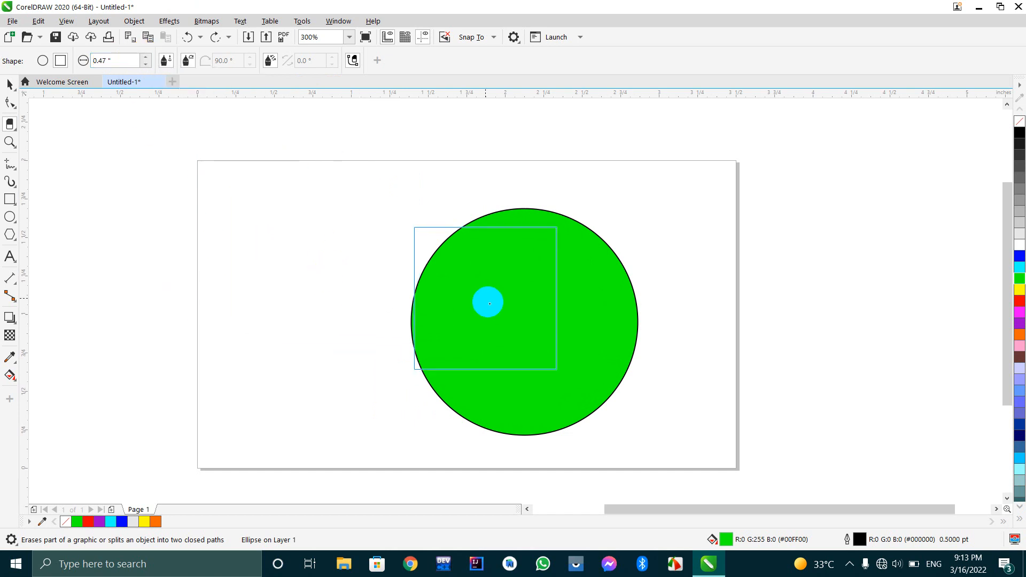
pyautogui.moveTo(249, 260)
pyautogui.mouseDown()
pyautogui.moveTo(540, 311)
pyautogui.moveTo(499, 353)
pyautogui.moveTo(427, 301)
pyautogui.moveTo(383, 303)
pyautogui.mouseUp()
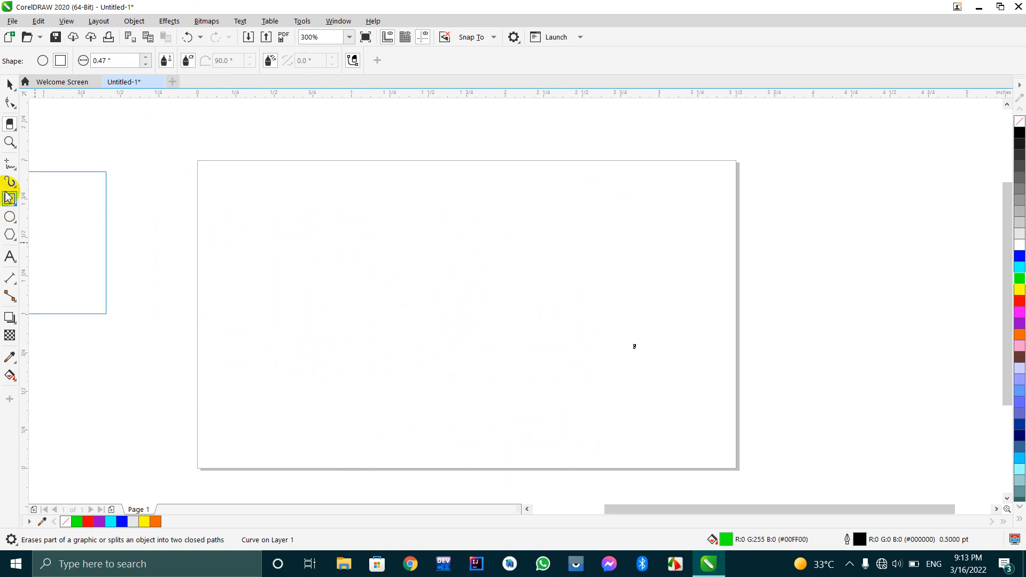
pyautogui.click(9, 125)
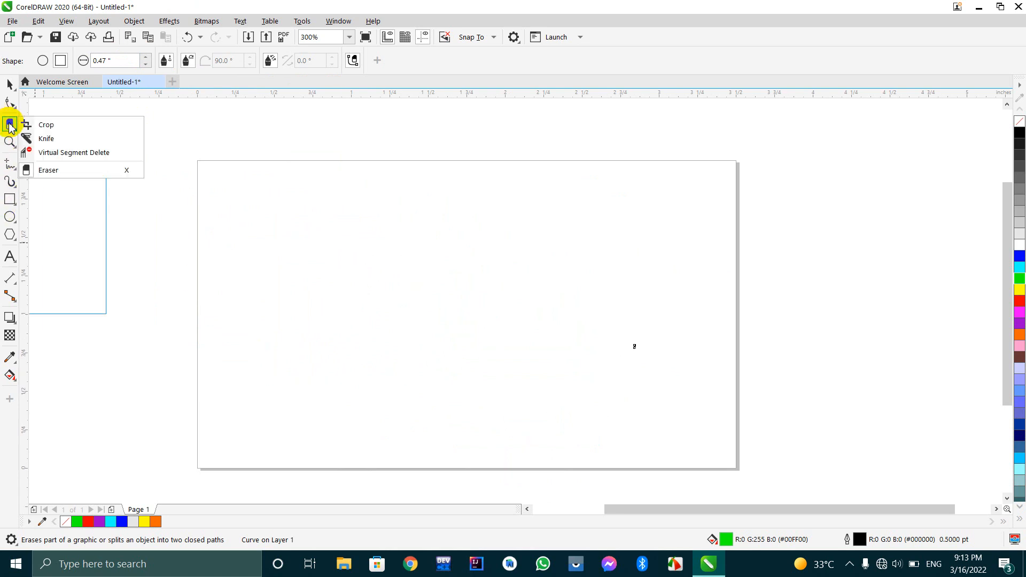
pyautogui.click(38, 125)
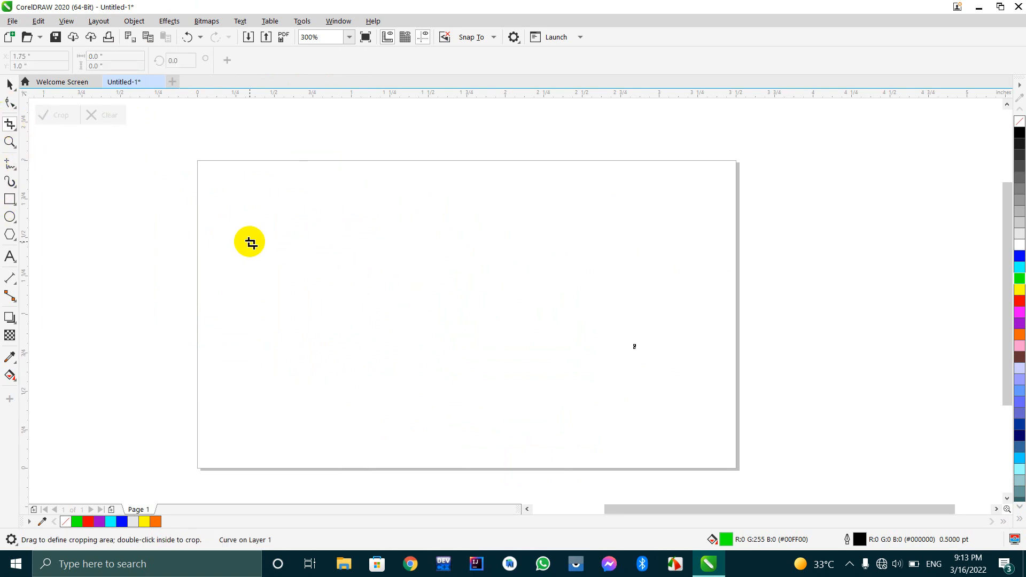
pyautogui.click(9, 143)
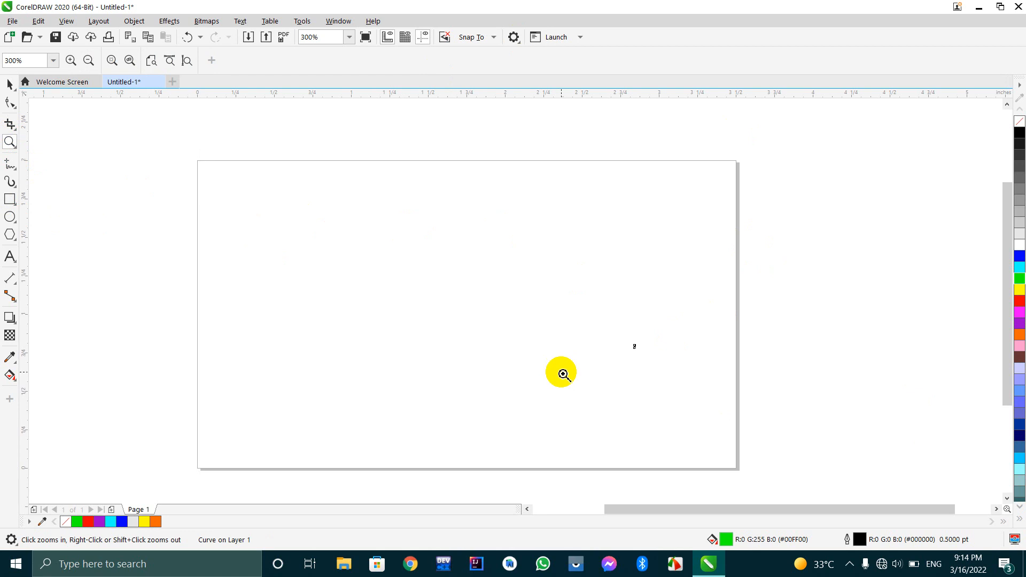
# Create a page-sized rectangle of 3.5 by 2.0 inches and fill it with light gray.
pyautogui.doubleClick(11, 203)
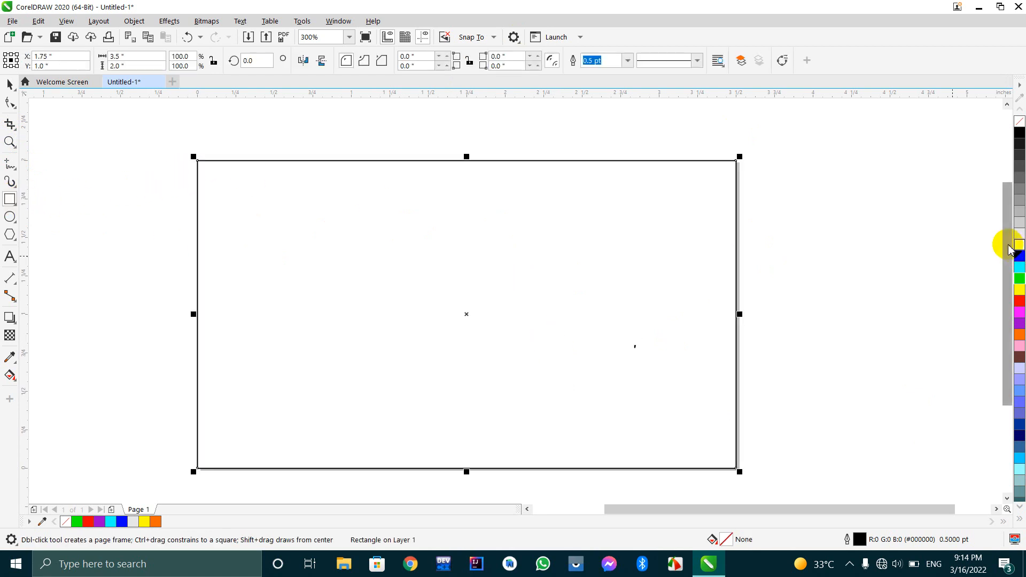
pyautogui.click(1019, 247)
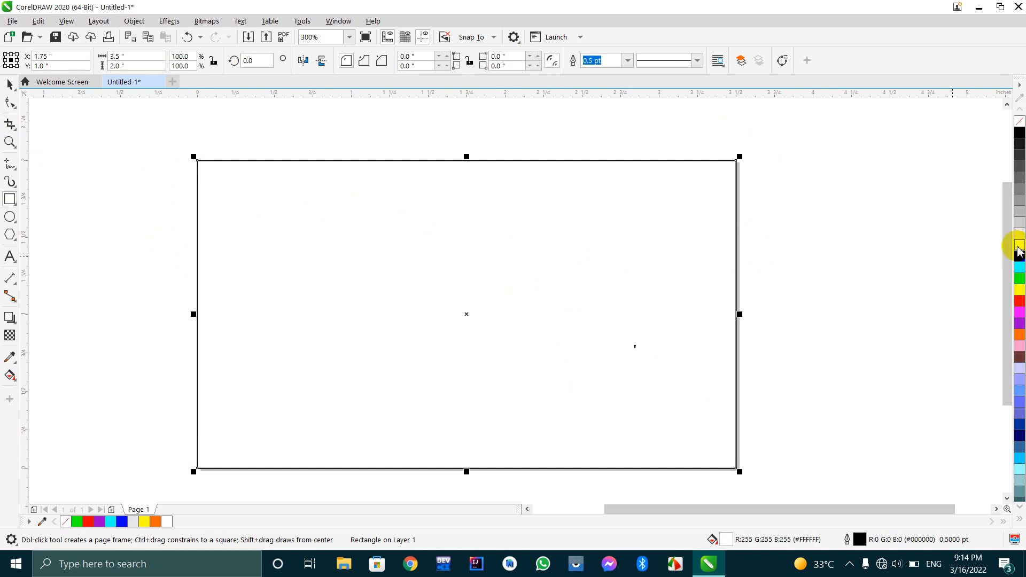
pyautogui.click(1019, 235)
# Add the artistic text "Afghanistan" in Arial 24 pt to the upper part of the gray page.
pyautogui.click(10, 257)
pyautogui.click(350, 270)
pyautogui.scroll(-1, 350, 270)
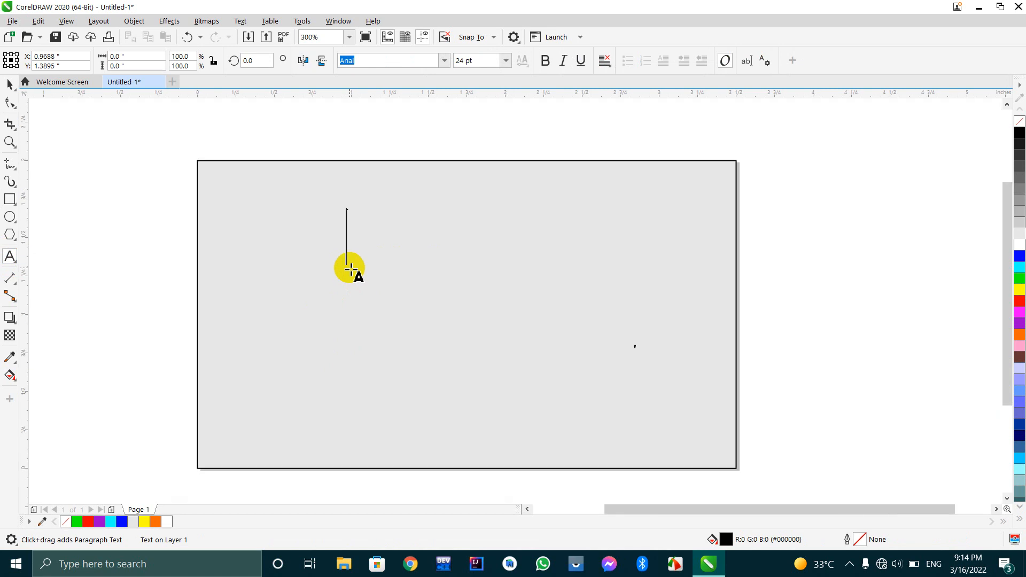
pyautogui.write('Afghab')
pyautogui.press('BackSpace')
pyautogui.press('BackSpace')
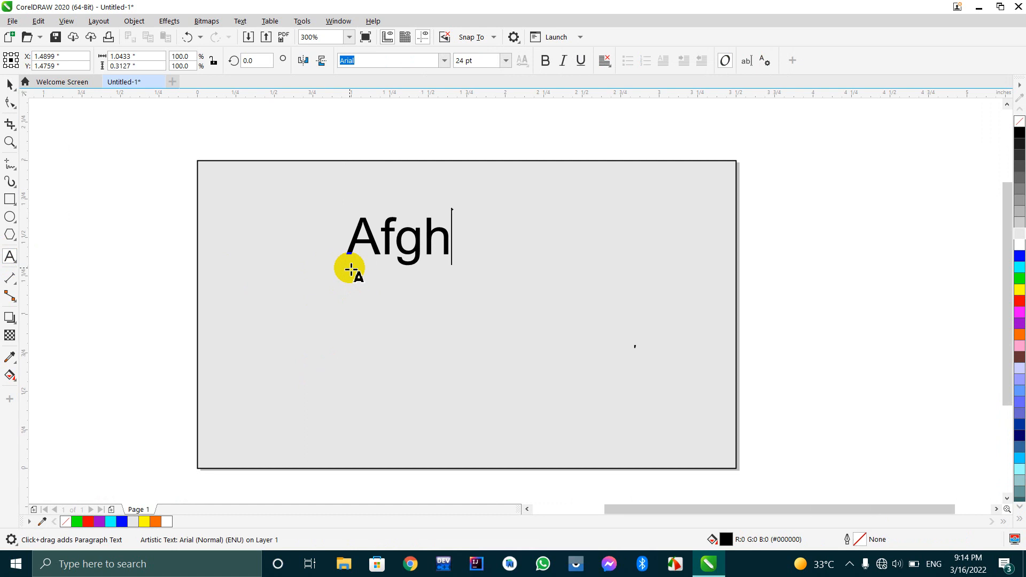
pyautogui.write('anistanb')
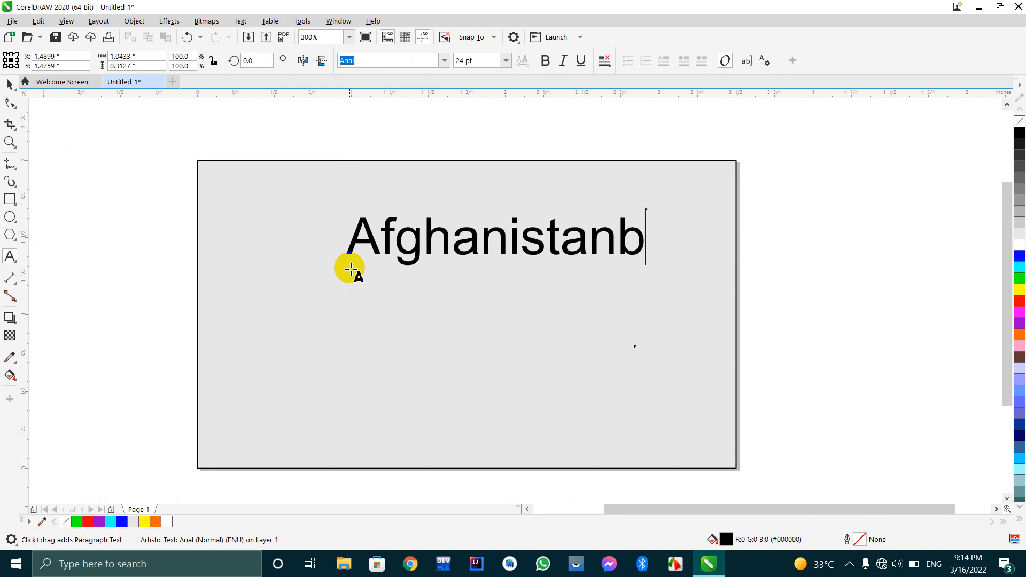
pyautogui.press('BackSpace')
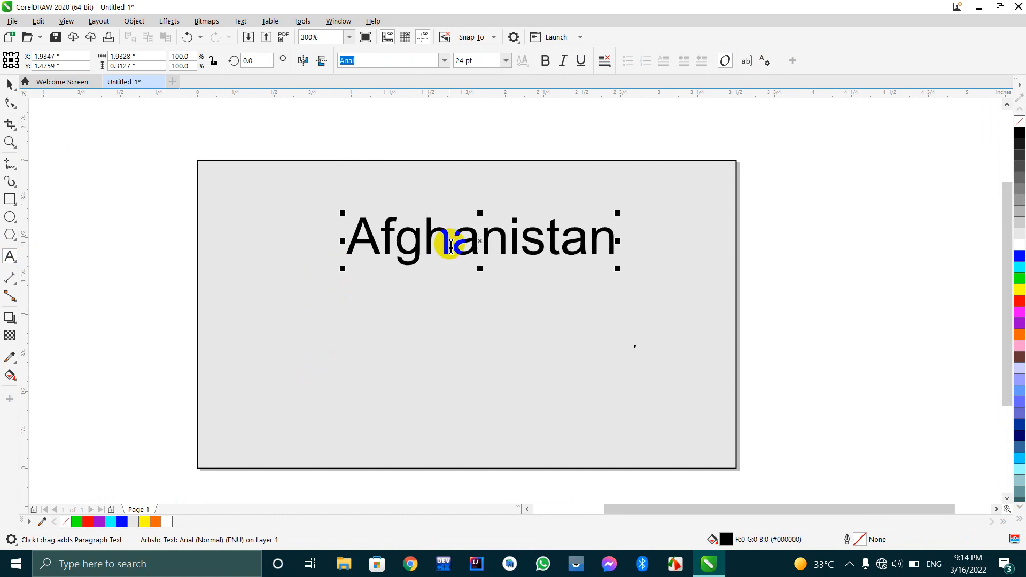
# Enlarge the "Afghanistan" text to about 33 pt and position it in the upper middle of the page.
pyautogui.moveTo(482, 249); pyautogui.dragTo(424, 285)
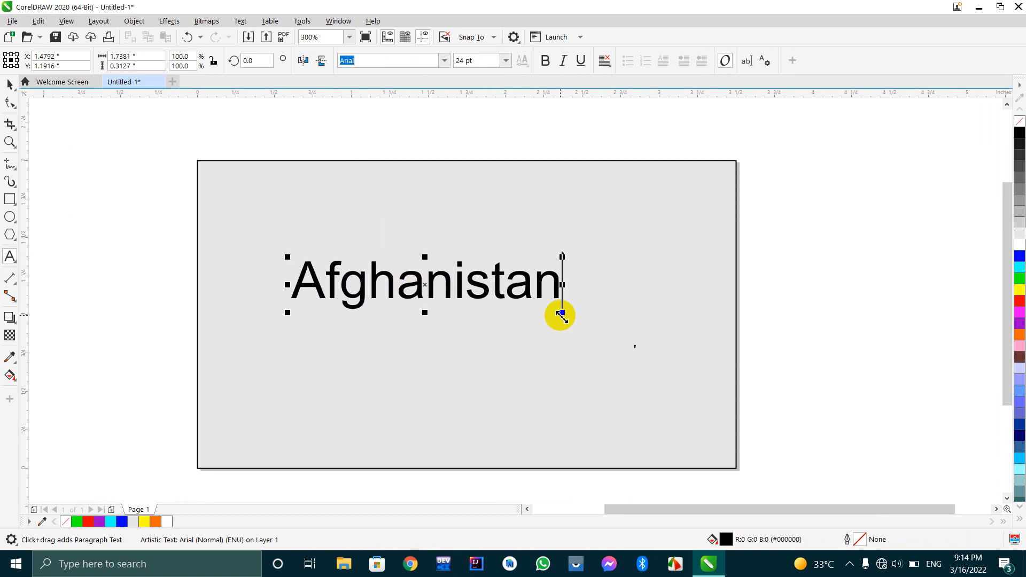
pyautogui.moveTo(566, 315); pyautogui.dragTo(665, 336)
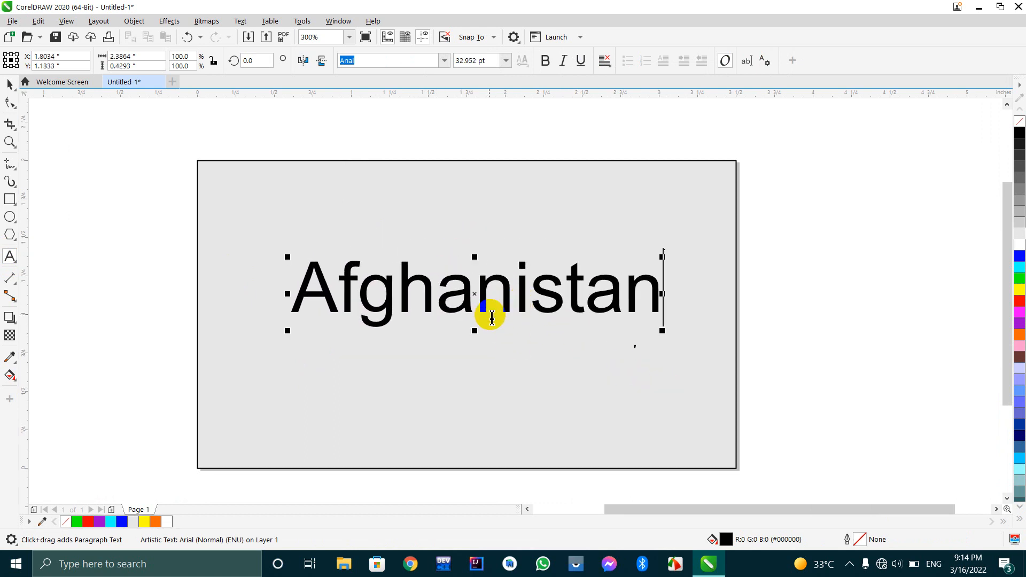
pyautogui.moveTo(478, 295); pyautogui.dragTo(447, 329)
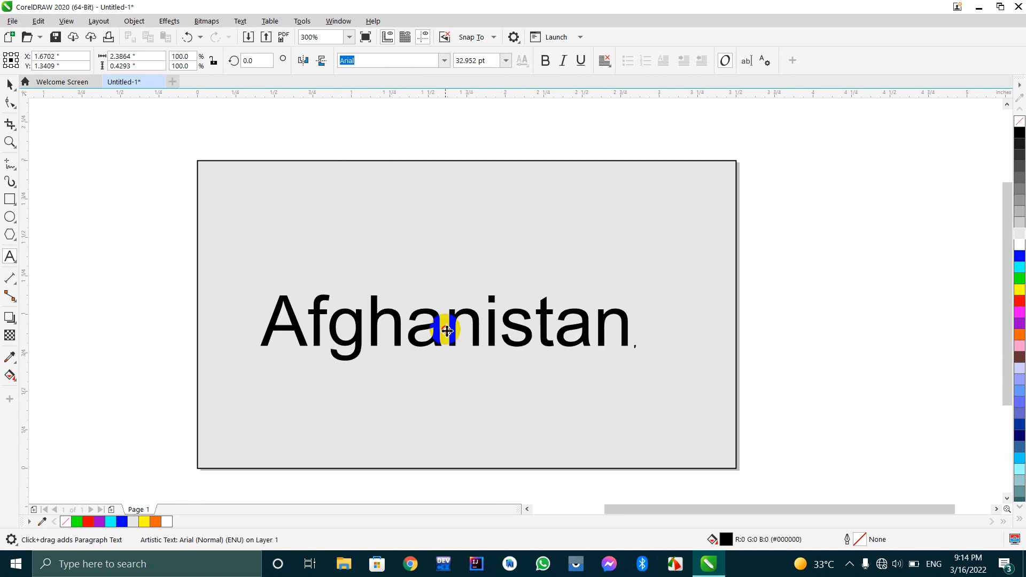
pyautogui.moveTo(444, 329); pyautogui.dragTo(435, 264)
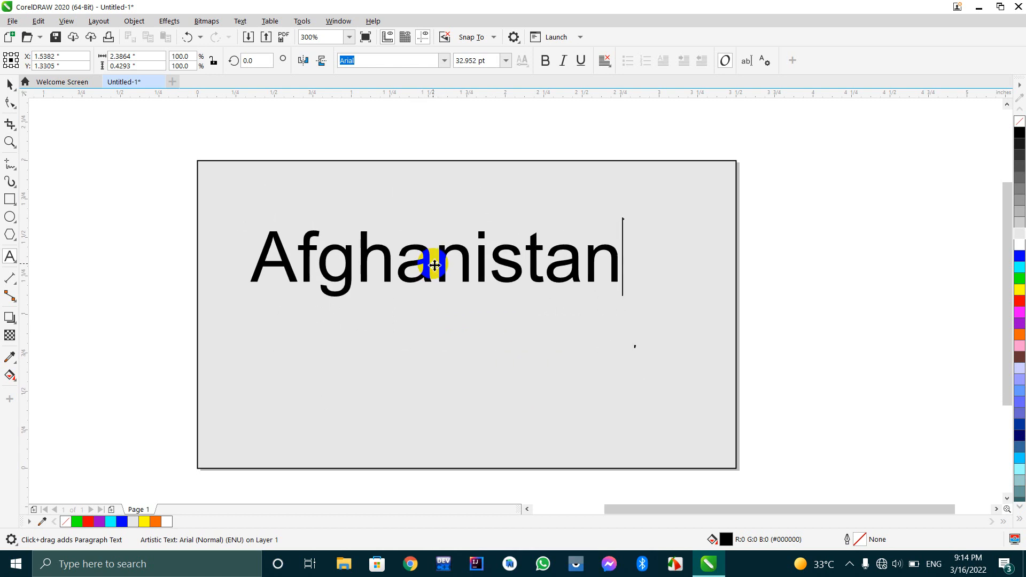
pyautogui.moveTo(434, 263)
pyautogui.mouseDown()
pyautogui.moveTo(435, 327)
pyautogui.moveTo(426, 266)
pyautogui.moveTo(453, 259)
pyautogui.mouseUp()
# Paste a copy of the "Afghanistan" text below the heading, reduced to about 6.9 pt and filled with medium gray.
pyautogui.doubleClick(494, 266)
pyautogui.hotkey('ctrl', 'c')
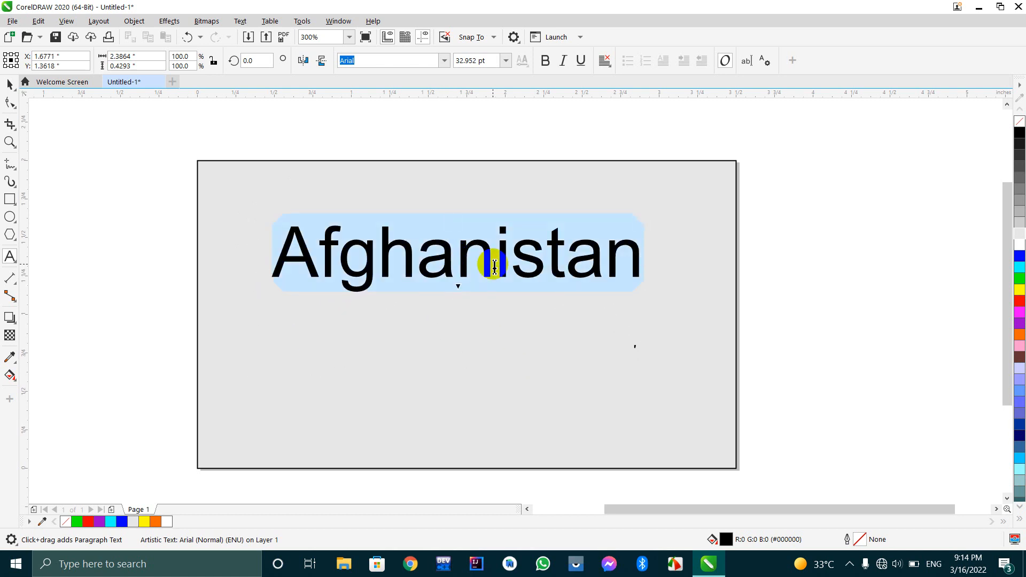
pyautogui.click(428, 338)
pyautogui.hotkey('ctrl', 'v')
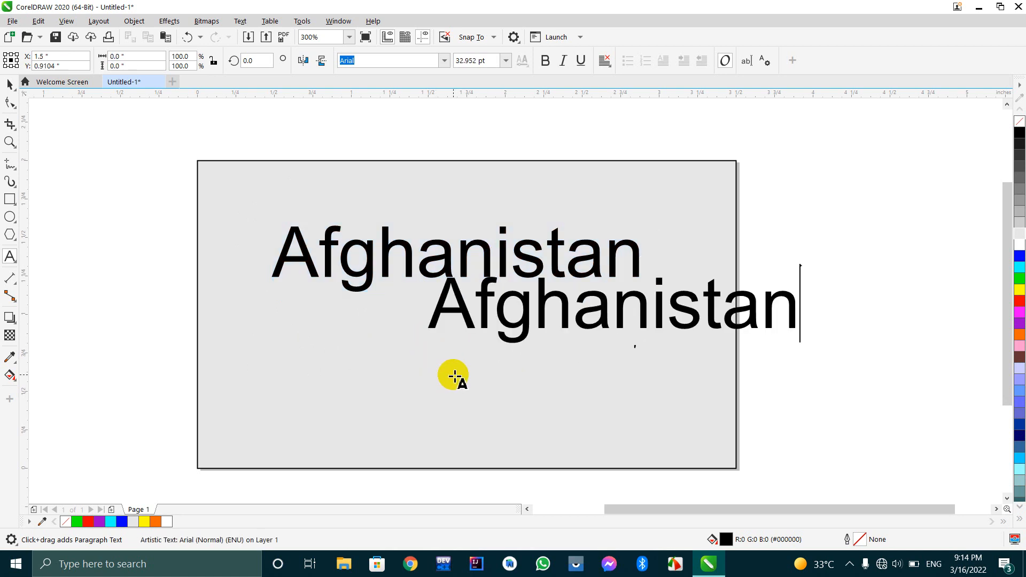
pyautogui.moveTo(613, 314); pyautogui.dragTo(485, 338)
pyautogui.moveTo(674, 374); pyautogui.dragTo(483, 326)
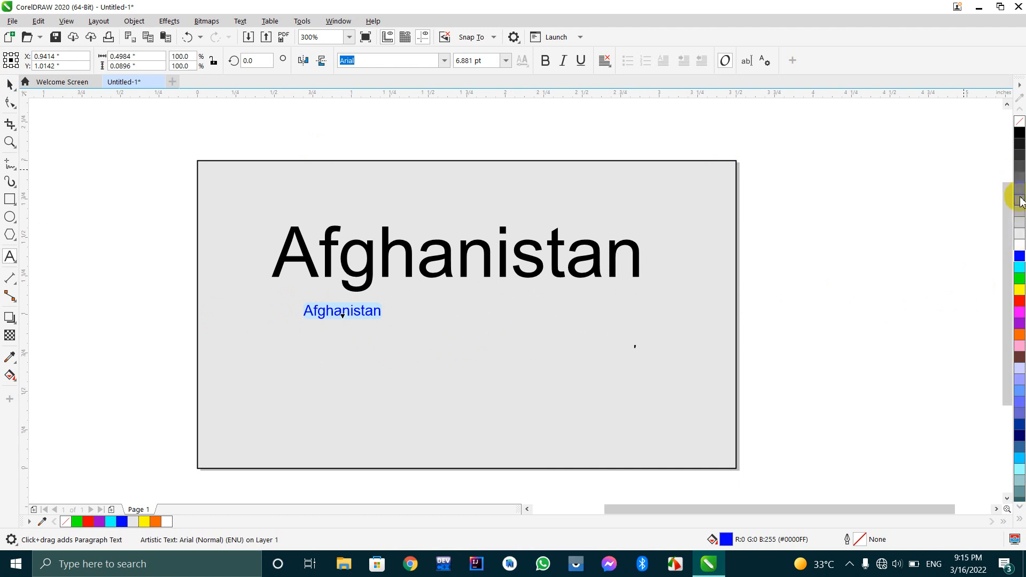
pyautogui.click(1020, 216)
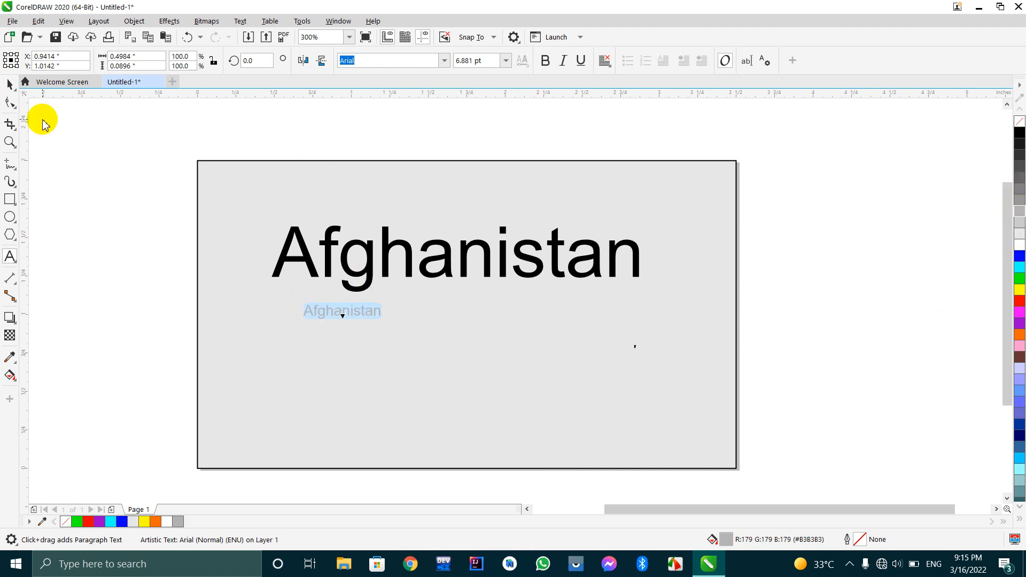
# Move the small gray text directly under the heading's first letter and change its wording to "Kabul".
pyautogui.click(10, 85)
pyautogui.click(351, 360)
pyautogui.click(350, 310)
pyautogui.moveTo(350, 310); pyautogui.dragTo(319, 302)
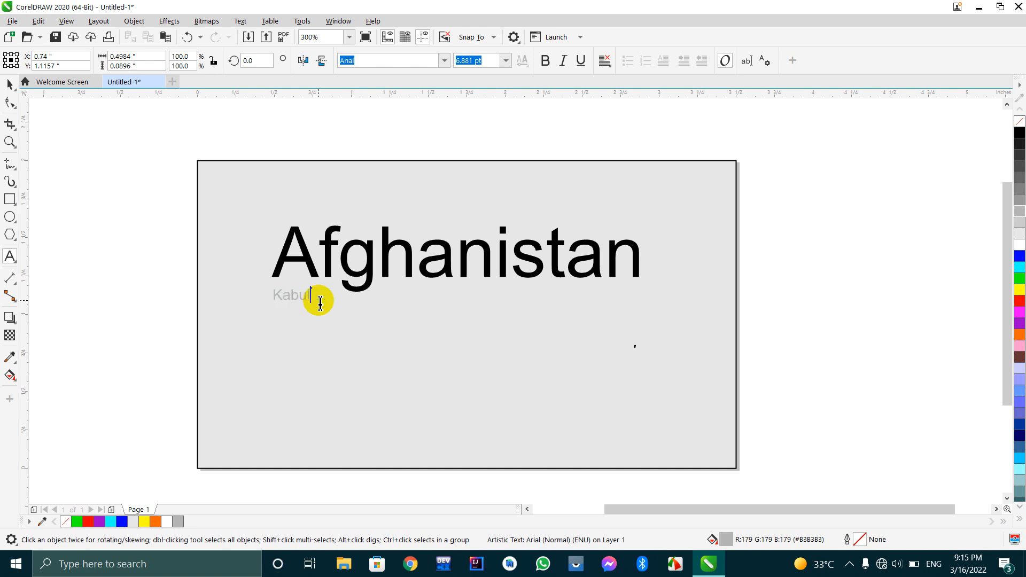
pyautogui.click(10, 84)
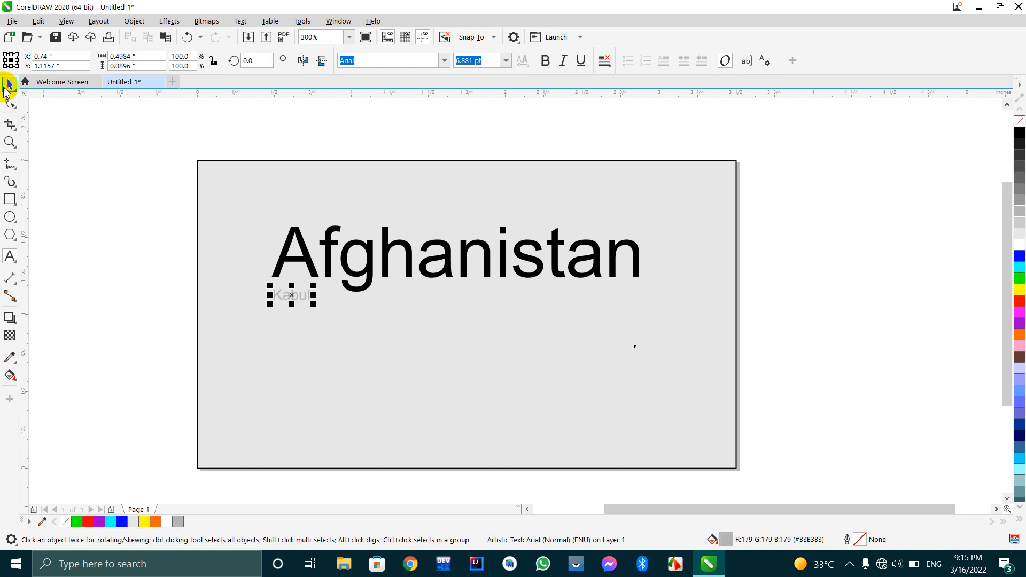
pyautogui.click(300, 212)
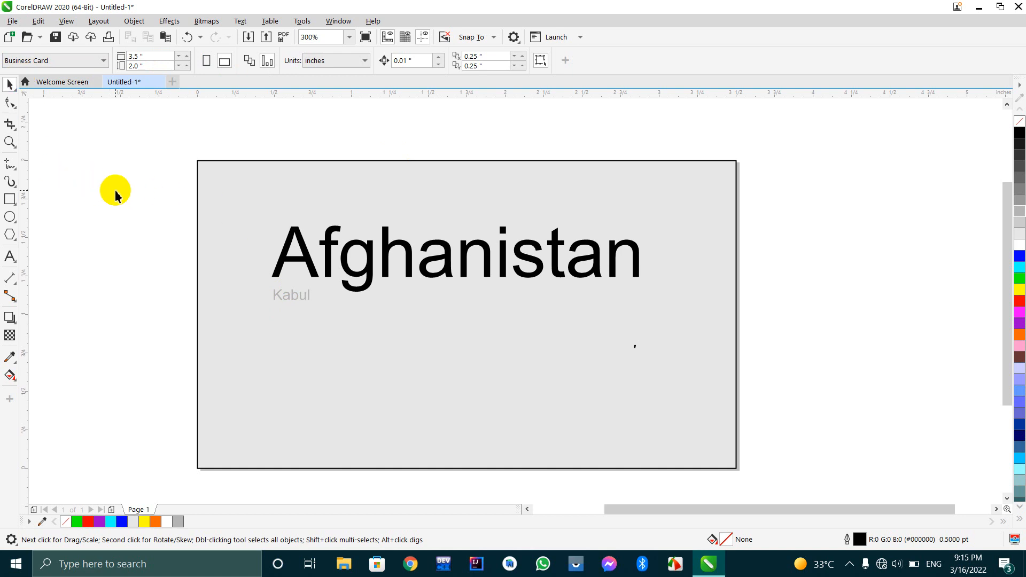
# Examine the small "Kabul" text up close with the Zoom tool, magnifying far into its letters and back out to the word.
pyautogui.press('z')
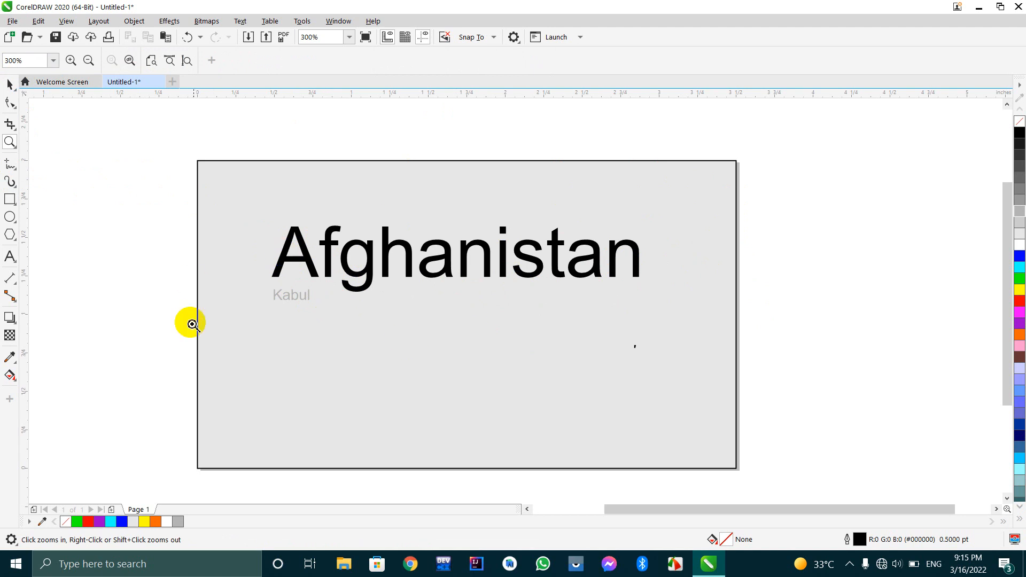
pyautogui.click(283, 295)
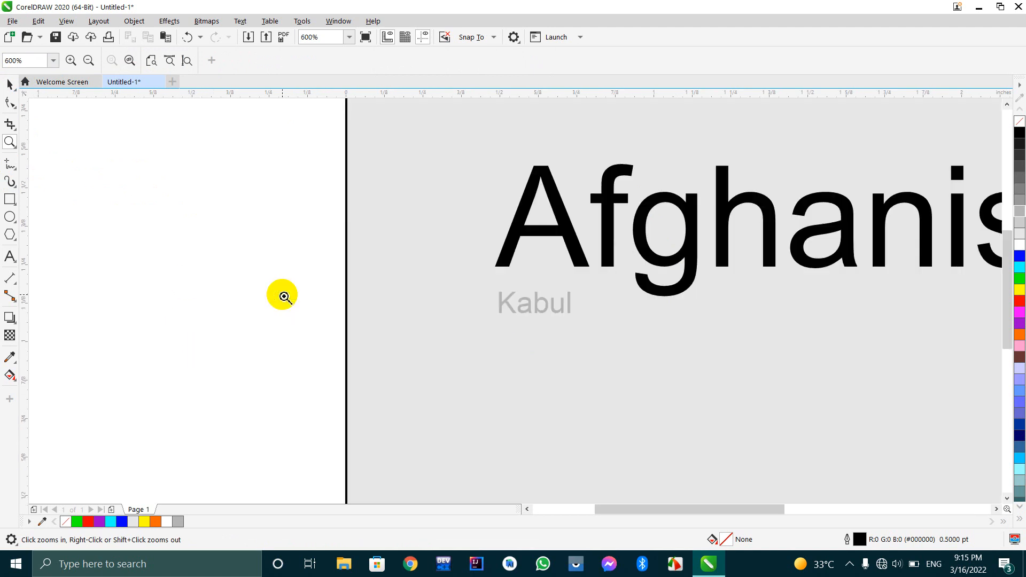
pyautogui.click(561, 302)
pyautogui.click(466, 311)
pyautogui.click(466, 307)
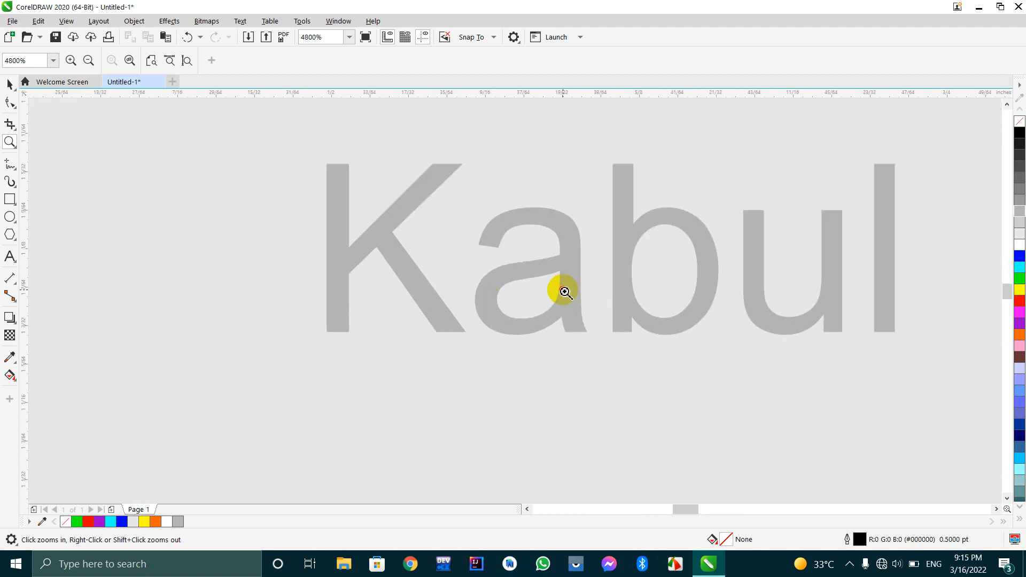
pyautogui.click(562, 291)
pyautogui.click(631, 275)
pyautogui.click(631, 276)
pyautogui.click(628, 275)
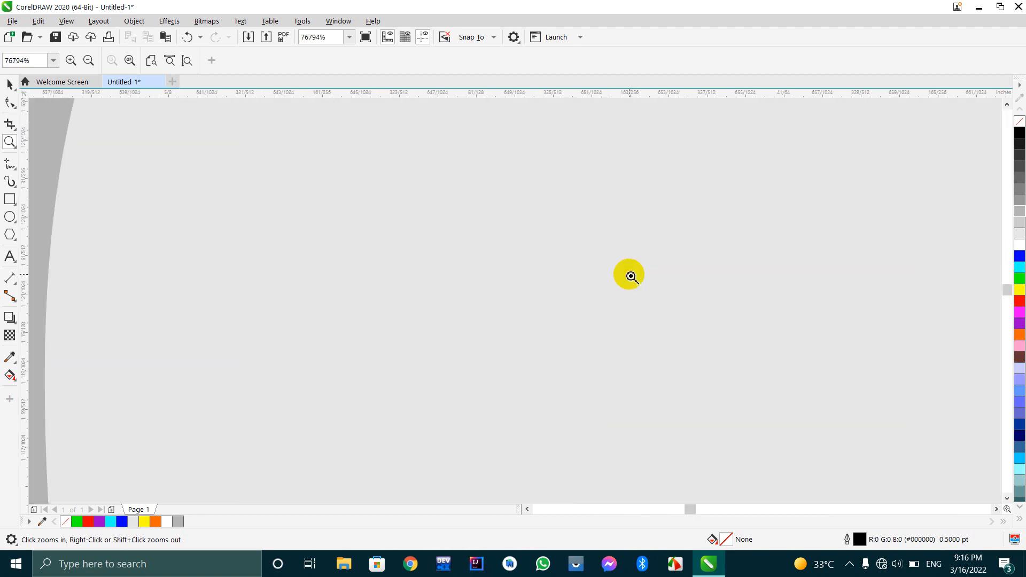
pyautogui.rightClick(629, 275)
pyautogui.rightClick(620, 275)
pyautogui.rightClick(543, 275)
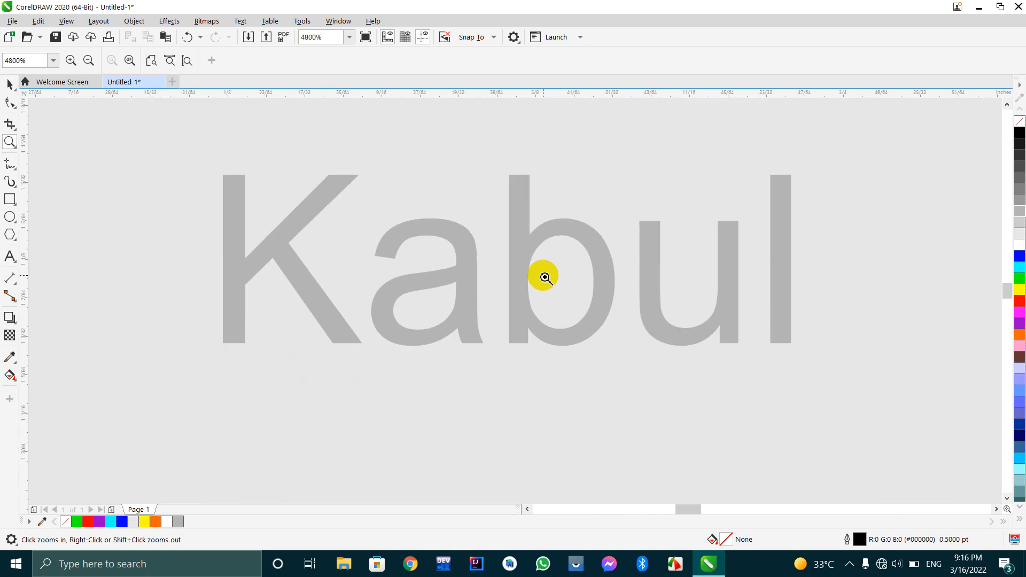
# View the whole page with the Zoom tool and examine the "Afghanistan" heading and "Kabul" at 600% magnification.
pyautogui.rightClick(543, 275)
pyautogui.rightClick(543, 274)
pyautogui.rightClick(544, 277)
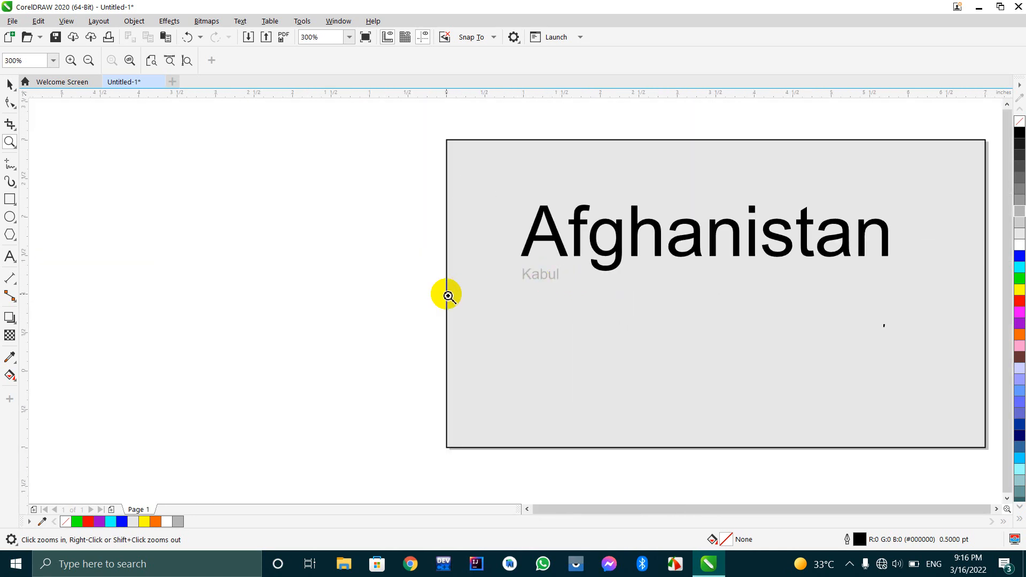
pyautogui.rightClick(448, 294)
pyautogui.click(654, 262)
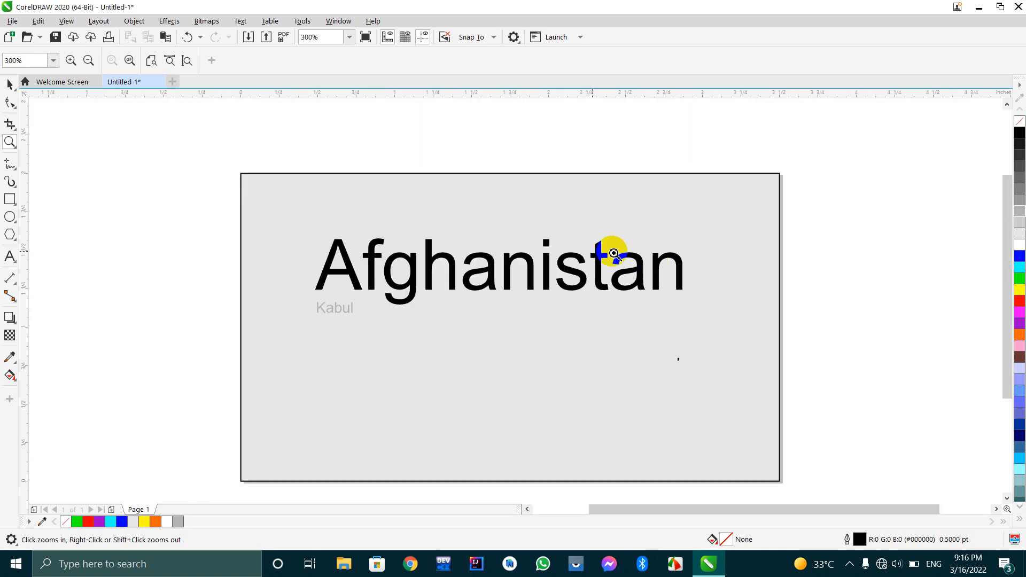
pyautogui.click(71, 61)
pyautogui.click(71, 59)
pyautogui.click(71, 59)
pyautogui.rightClick(268, 110)
pyautogui.rightClick(269, 110)
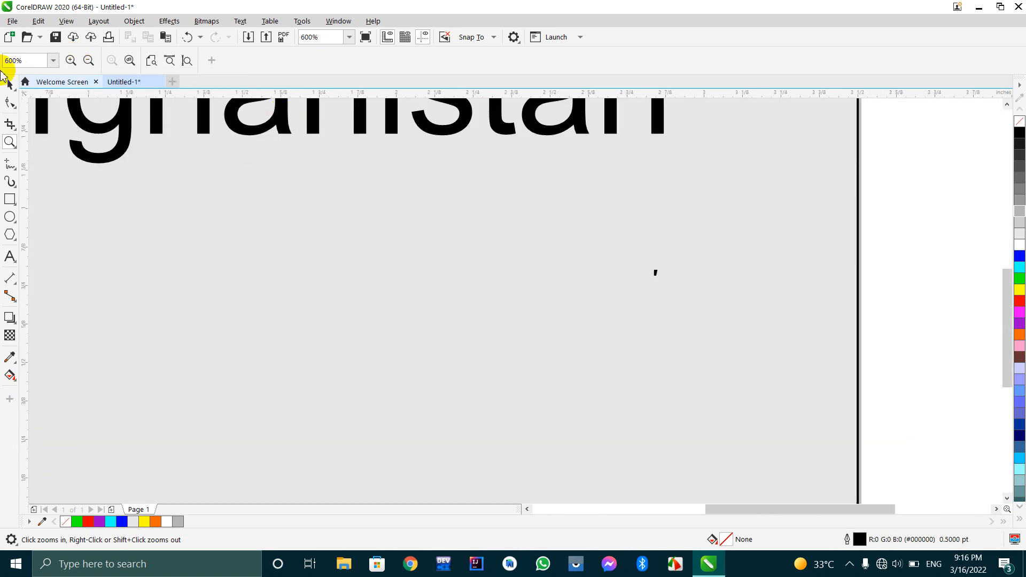
pyautogui.moveTo(521, 512); pyautogui.dragTo(530, 508)
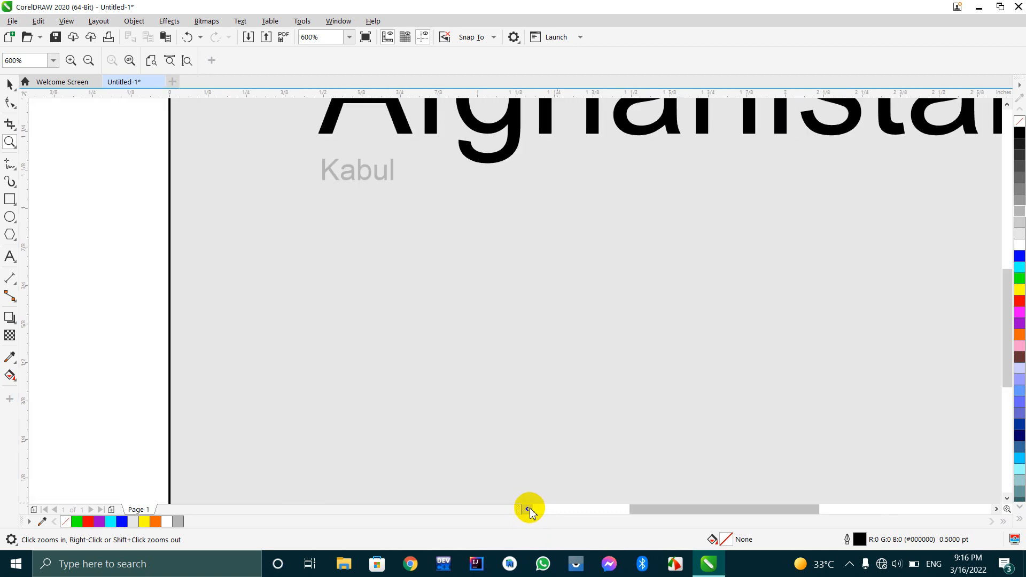
pyautogui.click(1007, 105)
pyautogui.click(1007, 106)
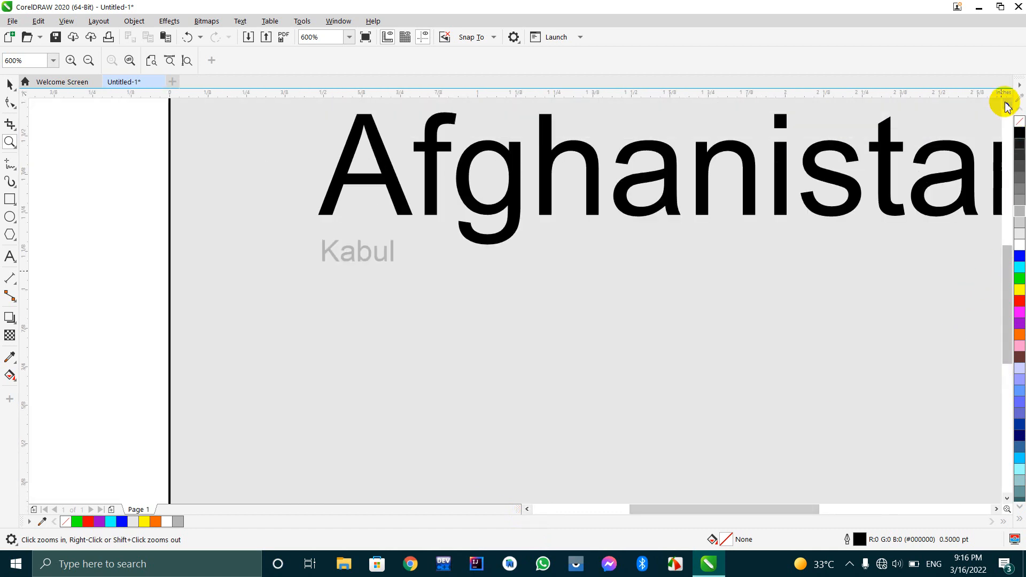
pyautogui.click(1007, 106)
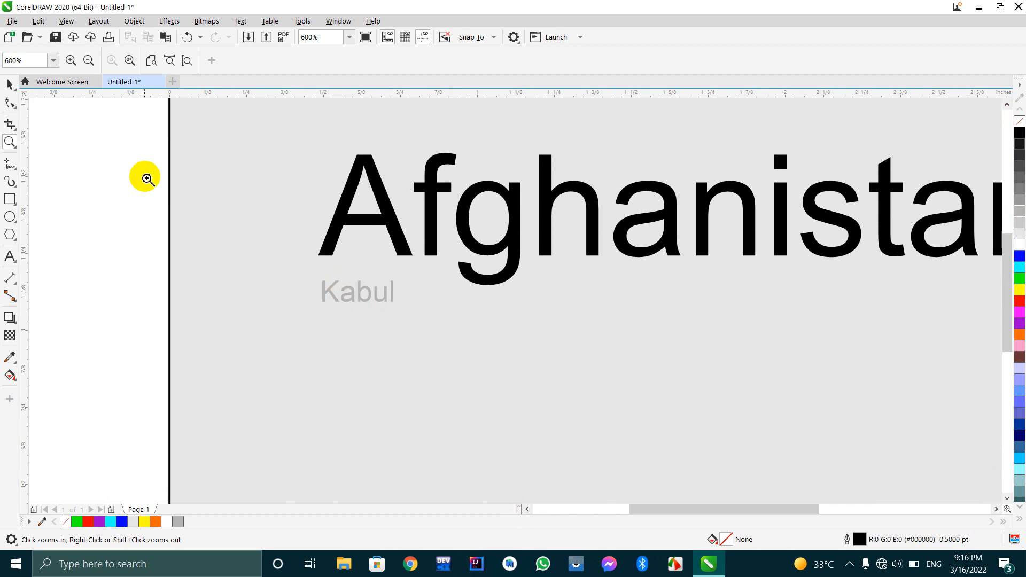
# Zoom out and back in around the empty area beside the page, and restore the view with Zoom to page.
pyautogui.click(86, 62)
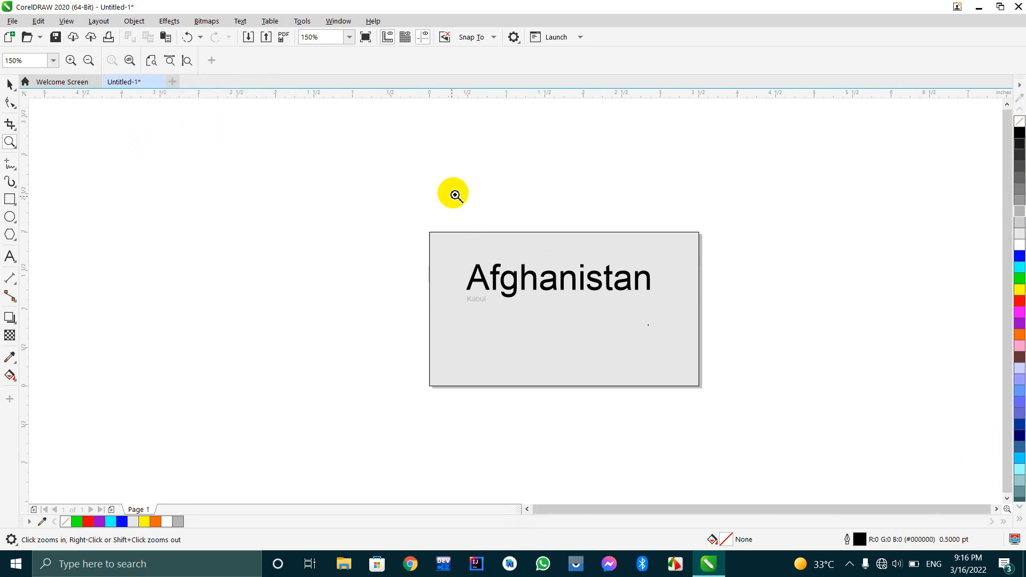
pyautogui.click(396, 213)
pyautogui.click(391, 203)
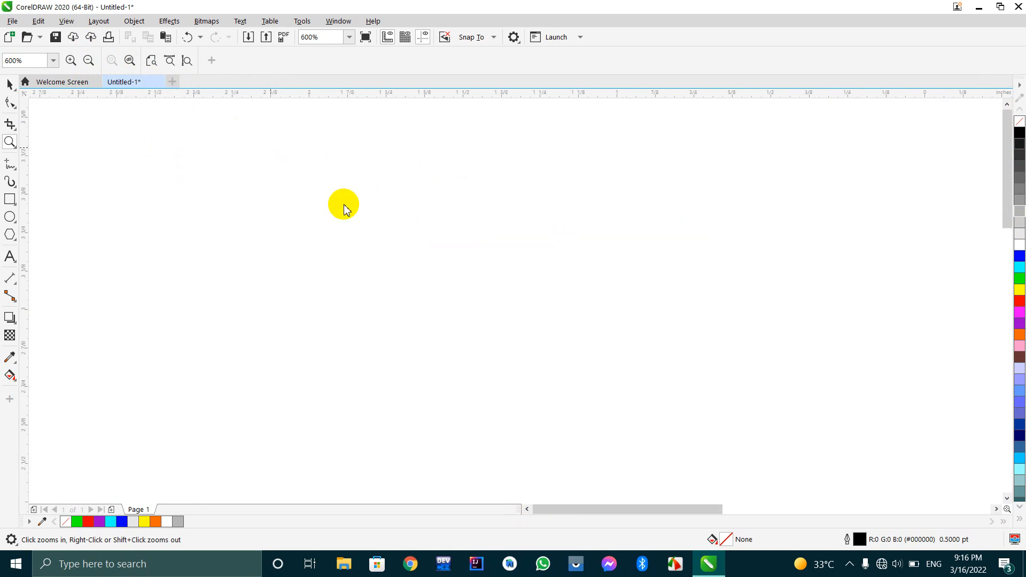
pyautogui.click(130, 61)
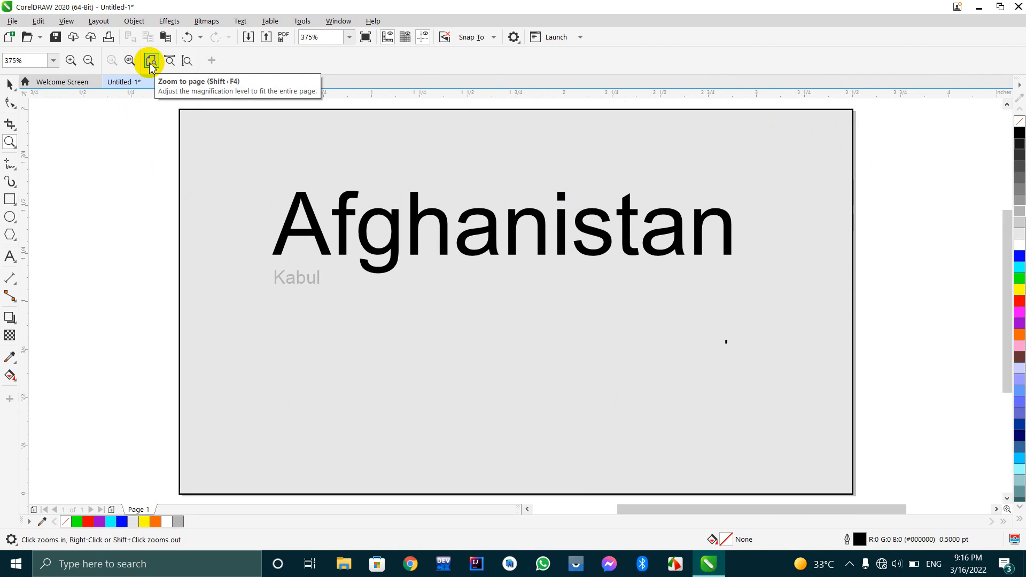
pyautogui.click(332, 226)
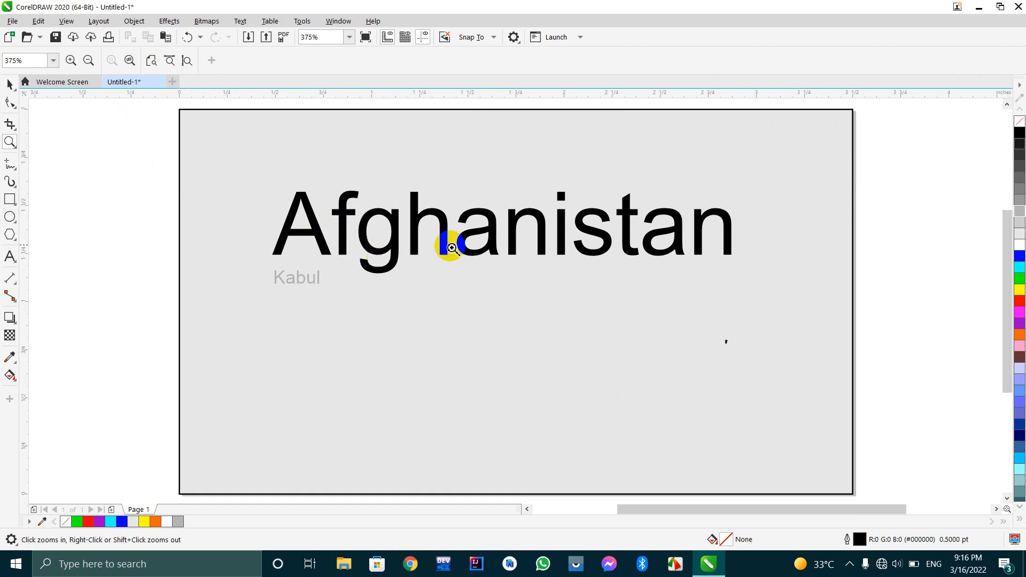
# Draw a large ellipse about 1.61 × 1.39 in beside the page's upper-left corner and a smaller one about 0.98 × 0.71 in above the page.
pyautogui.click(8, 220)
pyautogui.scroll(-2, 662, 421)
pyautogui.scroll(1, 699, 428)
pyautogui.moveTo(450, 224)
pyautogui.mouseDown()
pyautogui.moveTo(376, 357)
pyautogui.moveTo(284, 369)
pyautogui.mouseUp()
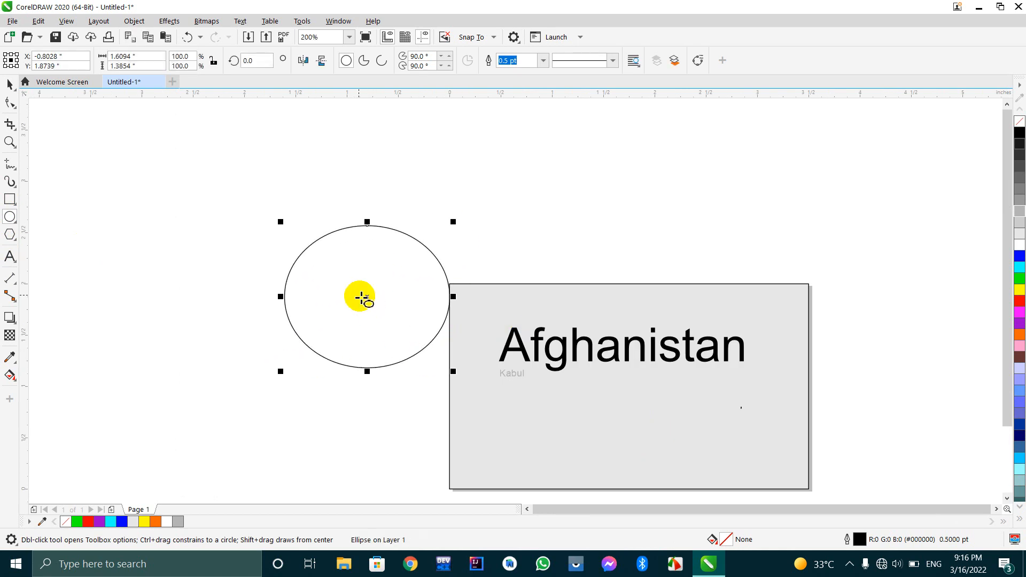
pyautogui.moveTo(581, 201); pyautogui.dragTo(685, 277)
# Draw a rectangle about 0.83 × 0.77 in above the page between the two ellipses and fill it with yellow.
pyautogui.click(9, 200)
pyautogui.moveTo(457, 160); pyautogui.dragTo(543, 239)
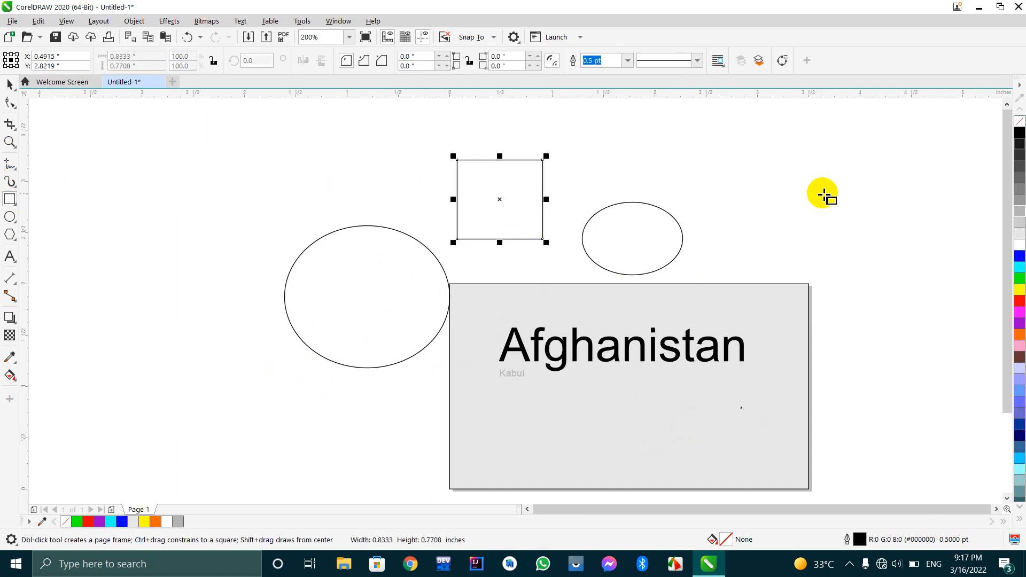
pyautogui.click(1019, 289)
# Fill the small ellipse with red and the large ellipse with purple.
pyautogui.click(631, 251)
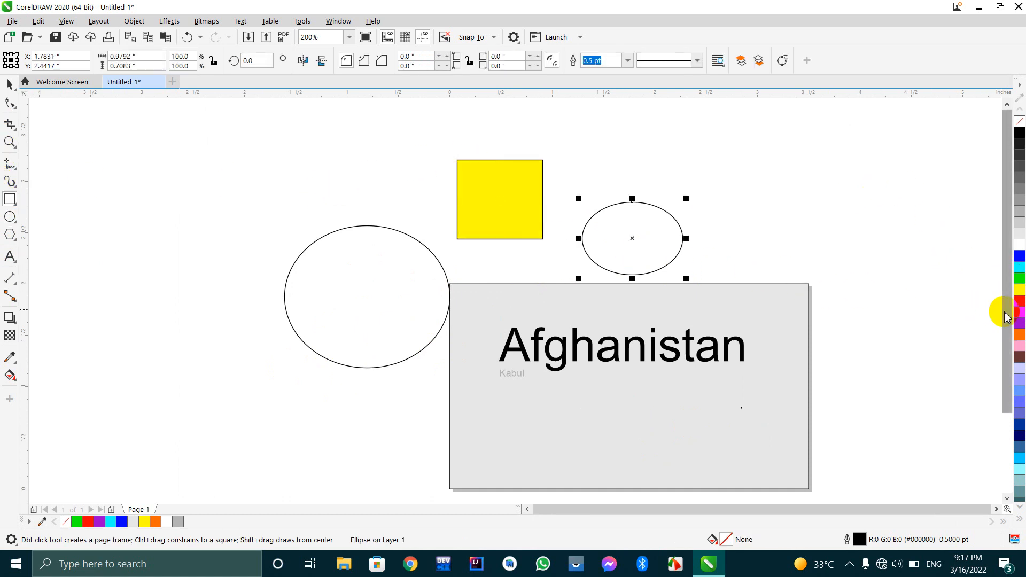
pyautogui.click(1020, 301)
pyautogui.click(347, 333)
pyautogui.click(1020, 323)
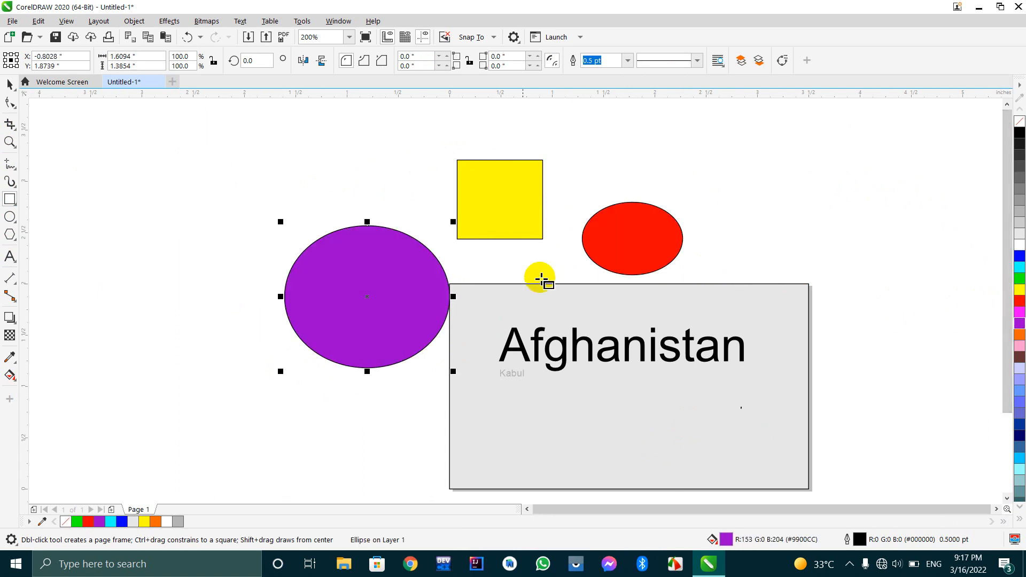
# Move the purple ellipse up and further away from the page, to about X -1.90 in, Y 2.72 in.
pyautogui.scroll(2, 268, 203)
pyautogui.scroll(-2, 268, 203)
pyautogui.click(309, 304)
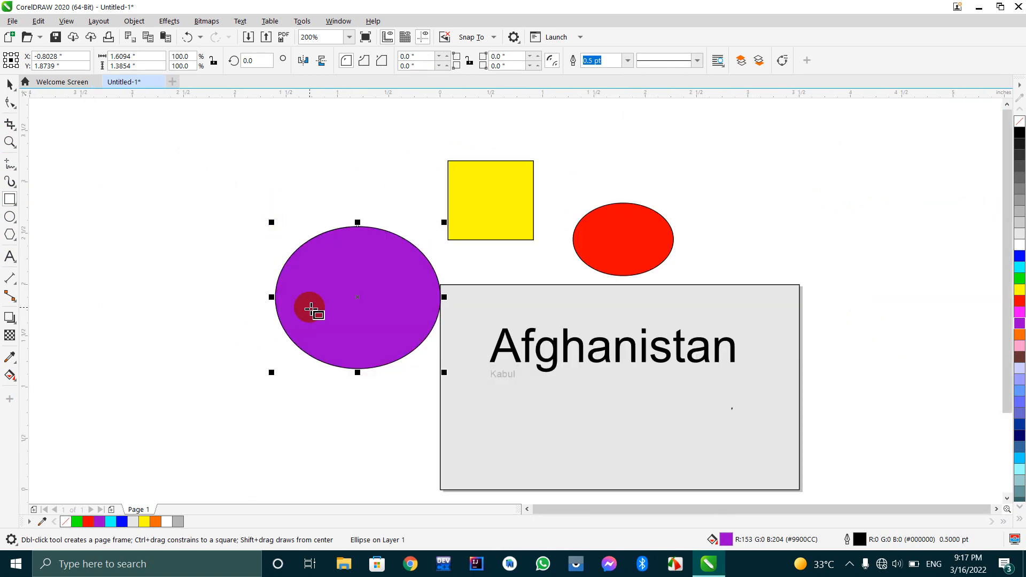
pyautogui.click(12, 89)
pyautogui.moveTo(362, 289); pyautogui.dragTo(270, 213)
pyautogui.scroll(2, 103, 115)
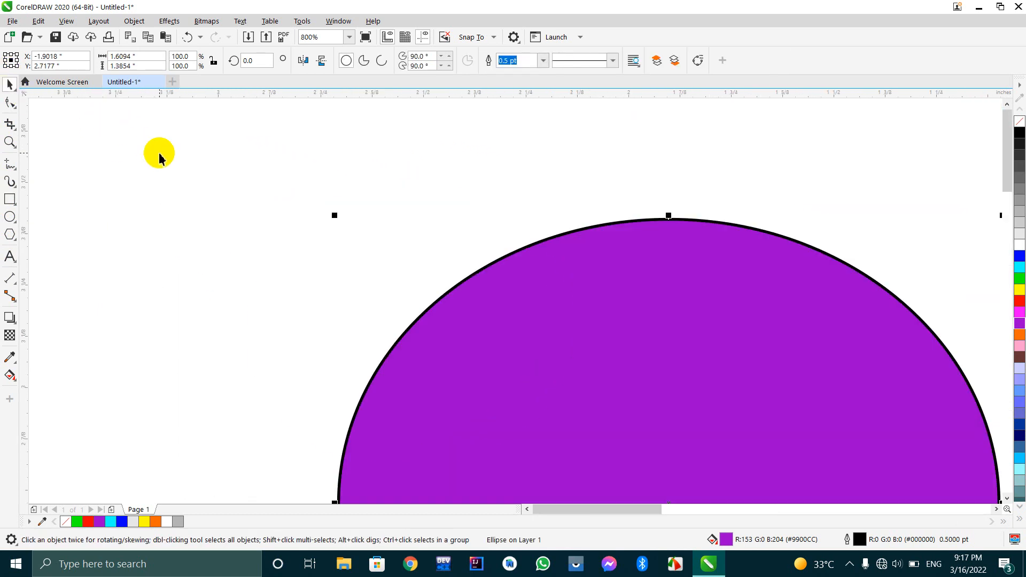
pyautogui.scroll(-1, 160, 159)
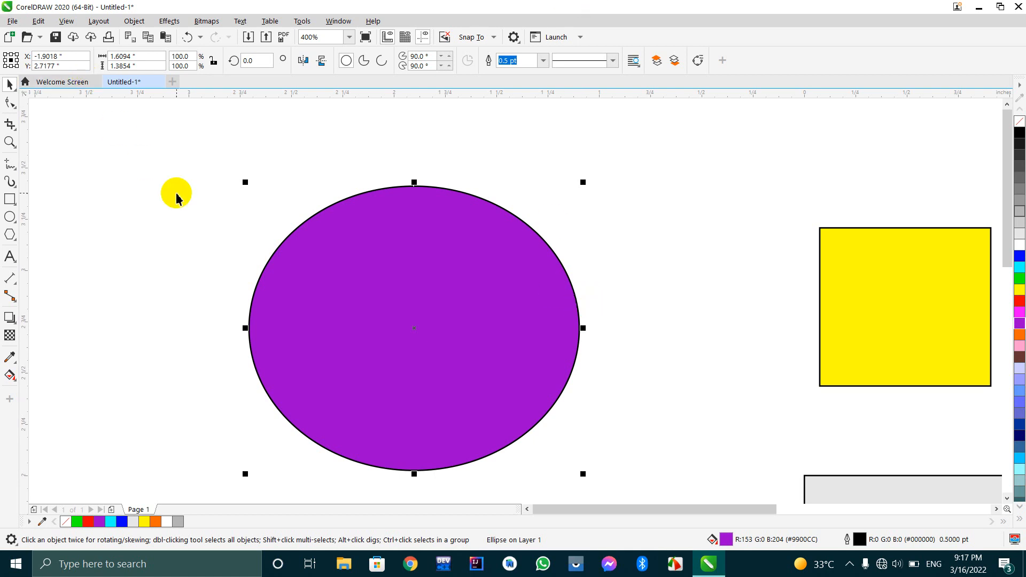
# Fit the entire page in the view with Zoom to page and zoom out to 75% around the colored shapes.
pyautogui.click(18, 147)
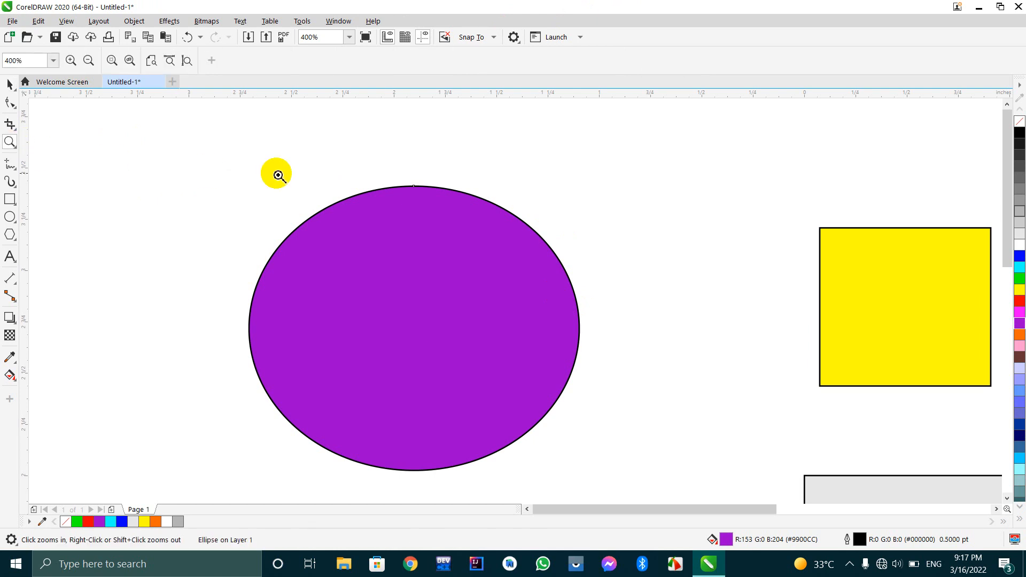
pyautogui.click(151, 63)
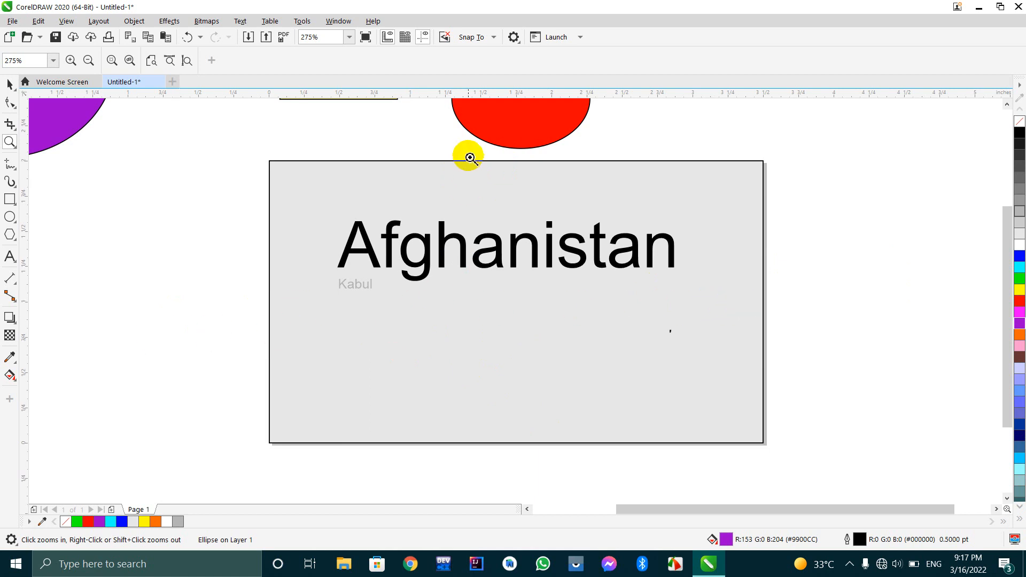
pyautogui.rightClick(566, 463)
pyautogui.rightClick(565, 463)
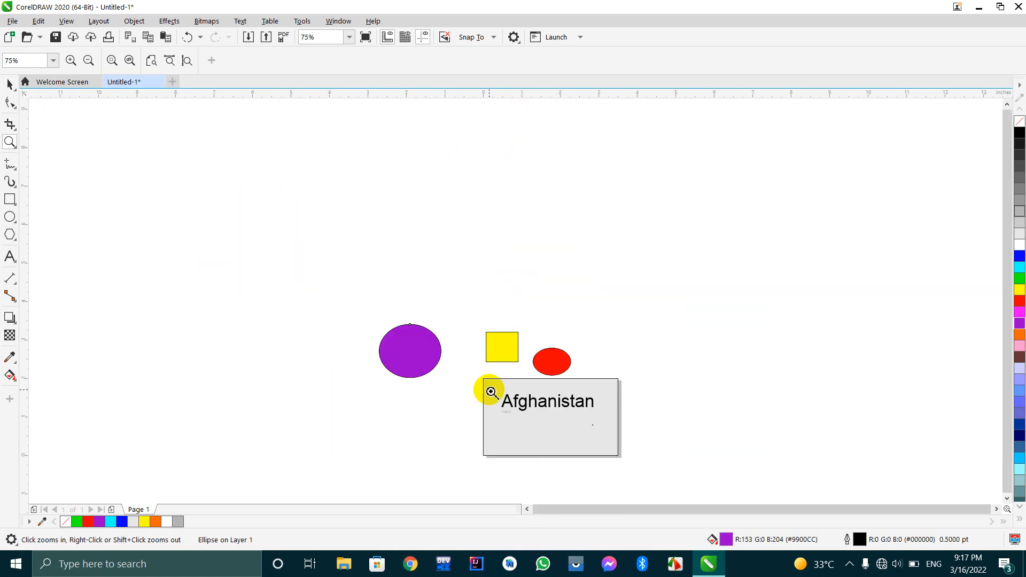
# Delete the purple ellipse, yellow rectangle and red ellipse together.
pyautogui.click(487, 389)
pyautogui.click(6, 83)
pyautogui.moveTo(151, 208); pyautogui.dragTo(679, 389)
pyautogui.press('Delete')
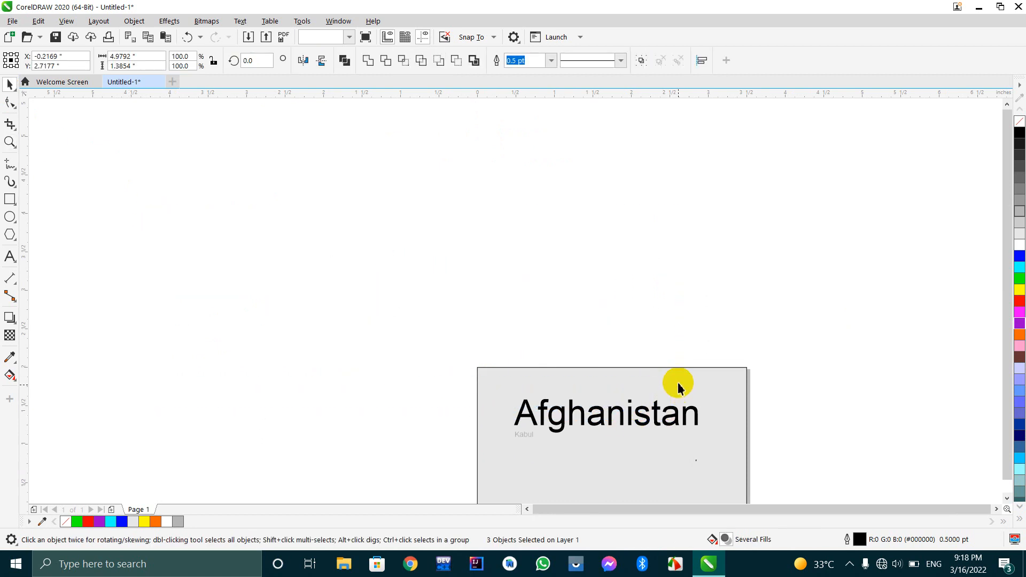
# Fit the entire page in the view using the Zoom tool's Zoom to page option.
pyautogui.scroll(-2, 634, 374)
pyautogui.scroll(2, 640, 400)
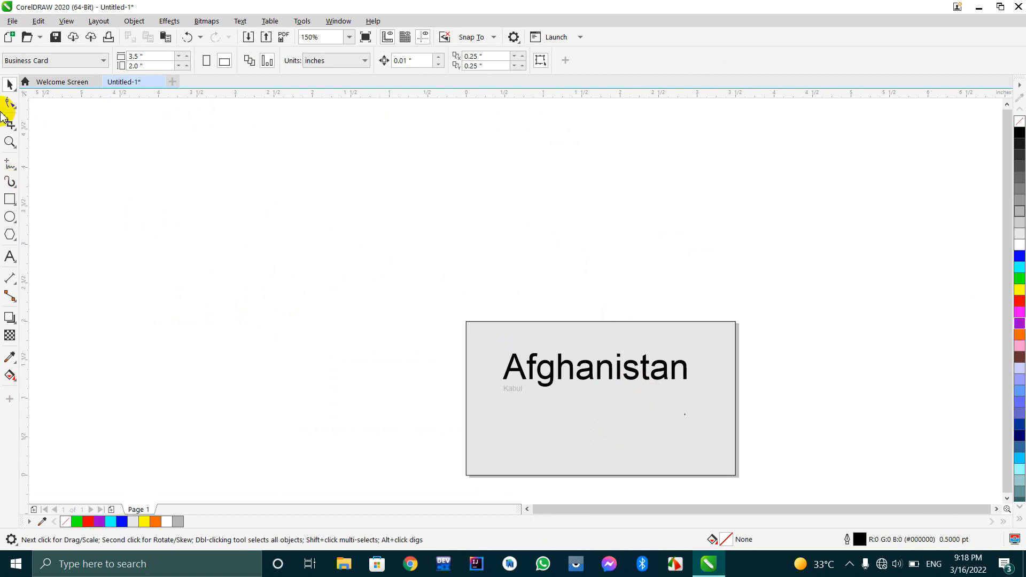
pyautogui.click(11, 141)
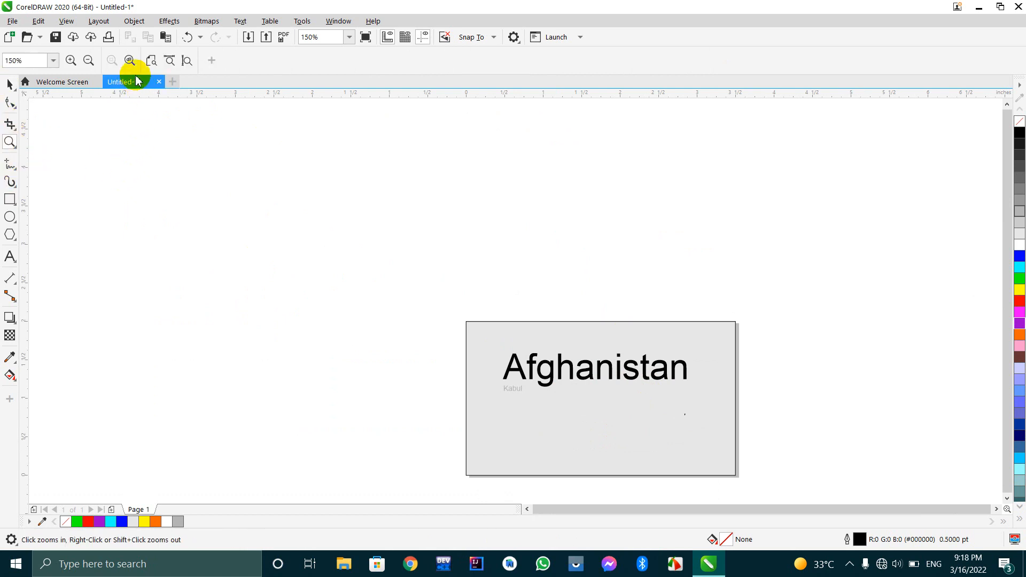
pyautogui.click(151, 63)
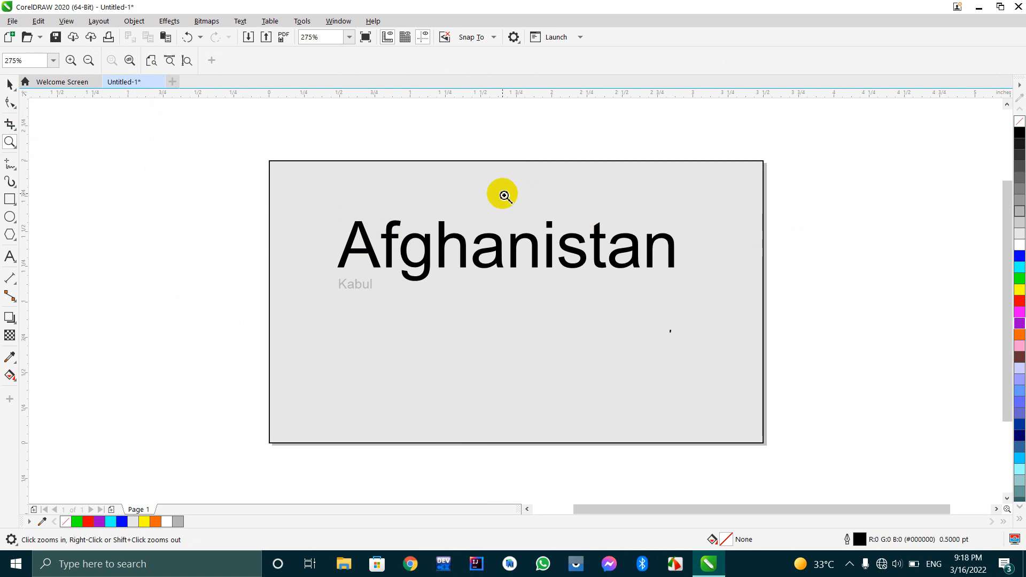
# Magnify the "Afghanistan" heading to 600% and adjust the view to fit the page height.
pyautogui.click(341, 146)
pyautogui.rightClick(342, 146)
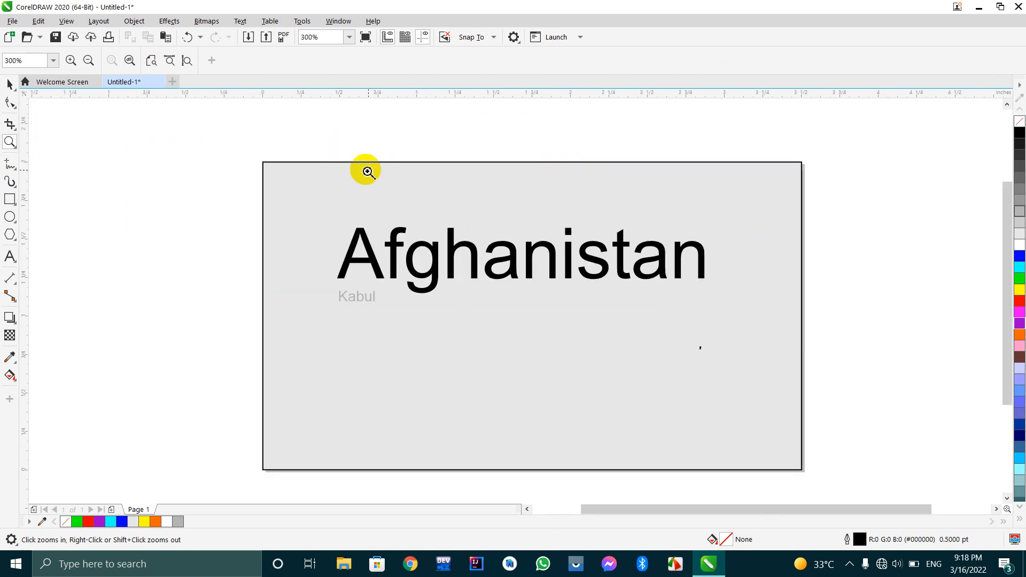
pyautogui.click(488, 190)
pyautogui.click(522, 262)
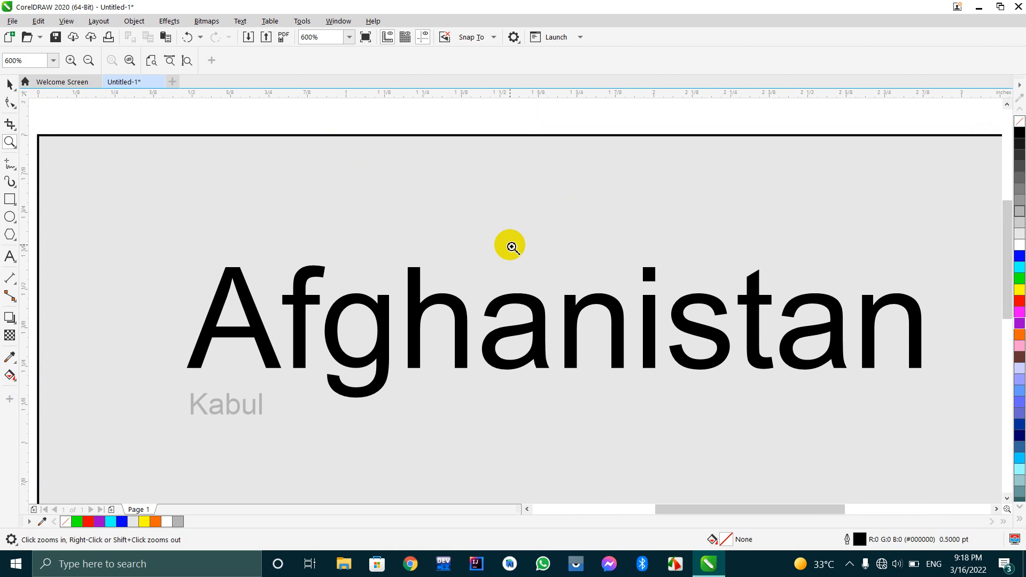
pyautogui.click(186, 62)
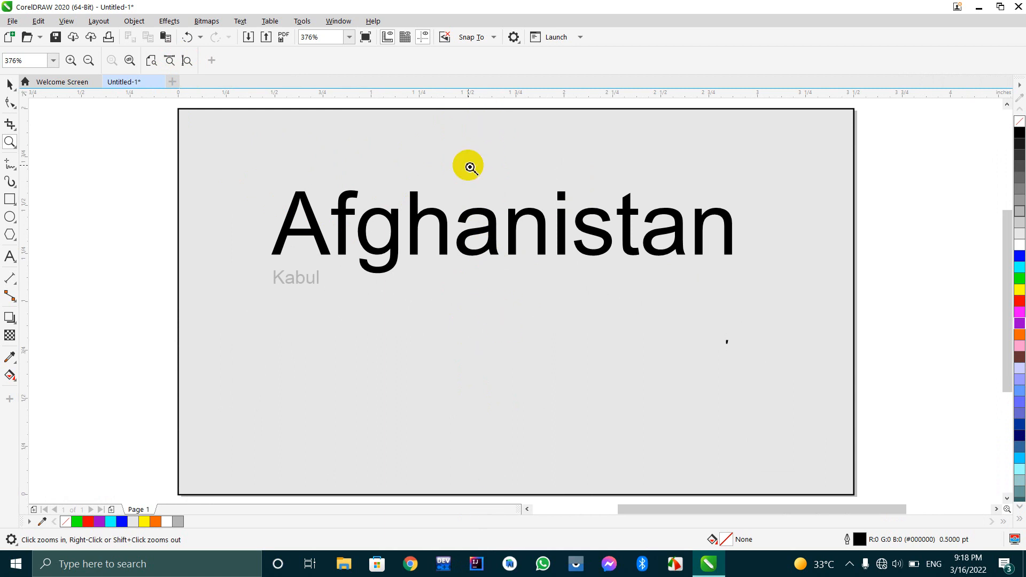
# Magnify the first letters of the heading up to 1600% and adjust the view to fit the page width.
pyautogui.click(328, 160)
pyautogui.click(328, 162)
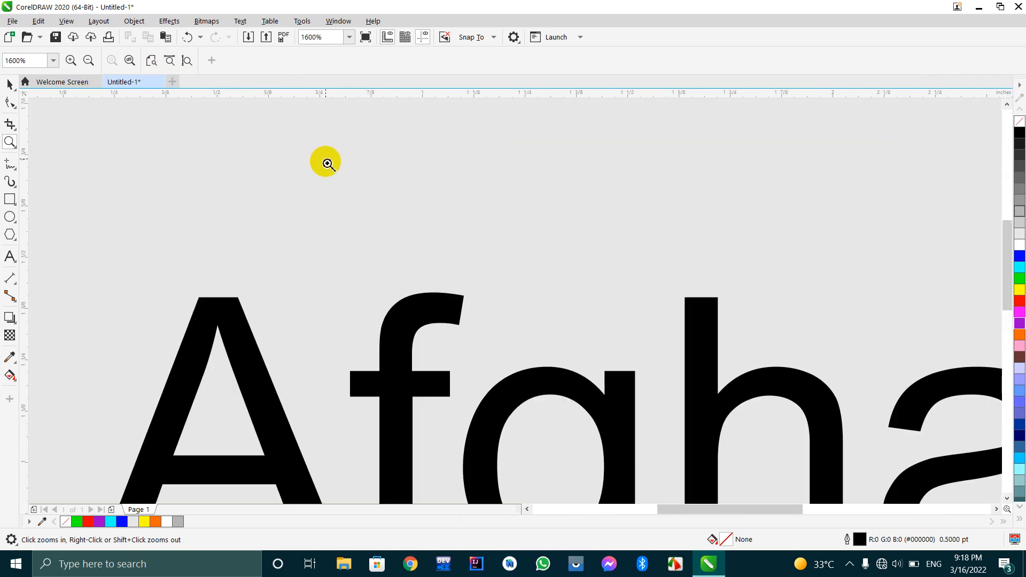
pyautogui.rightClick(327, 161)
pyautogui.rightClick(327, 161)
pyautogui.click(206, 112)
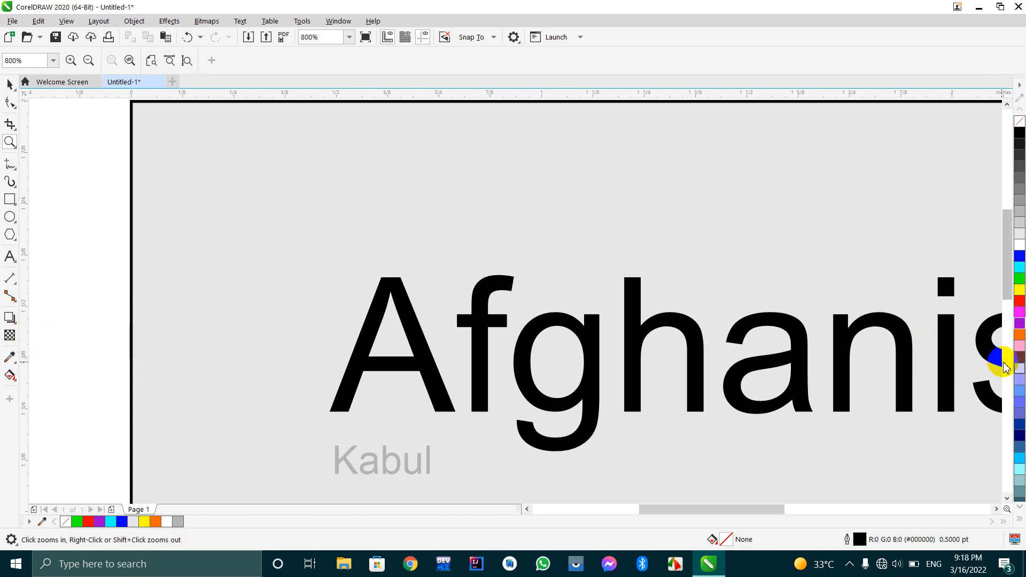
pyautogui.click(169, 60)
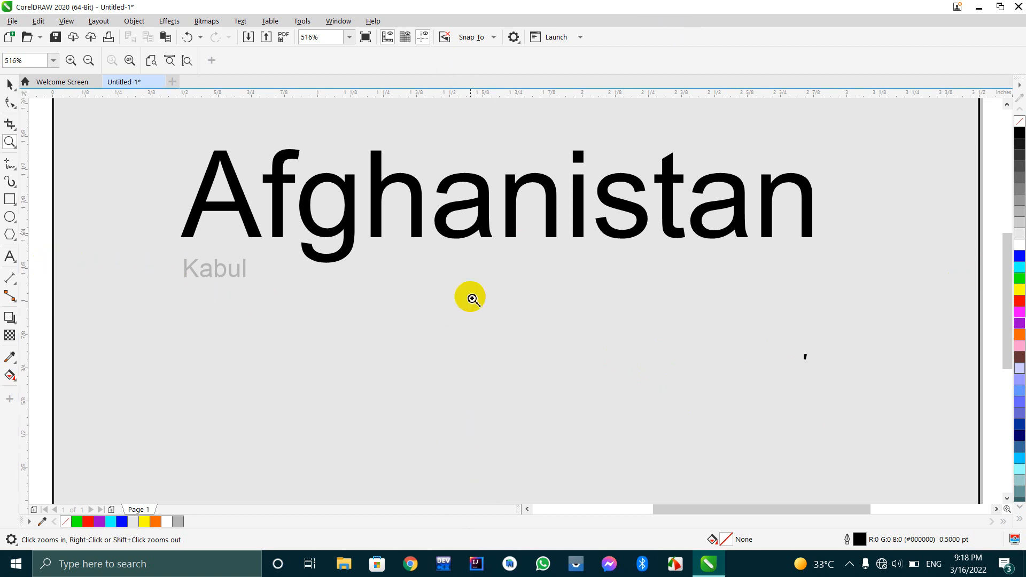
# Fit the page height in the view, inspect the small black mark below the heading's end up close, and zoom back out to the page.
pyautogui.click(486, 575)
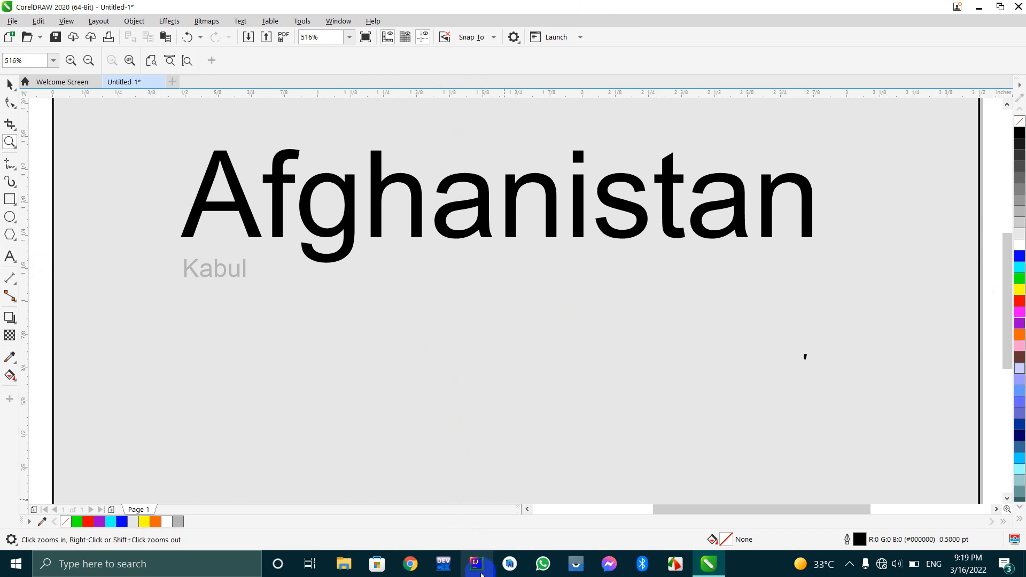
pyautogui.click(185, 62)
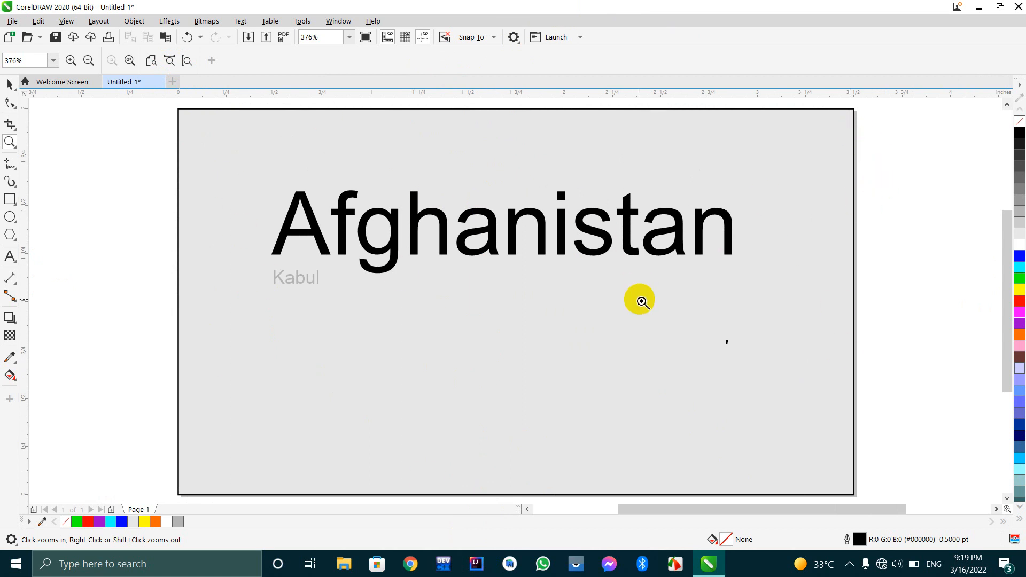
pyautogui.click(653, 352)
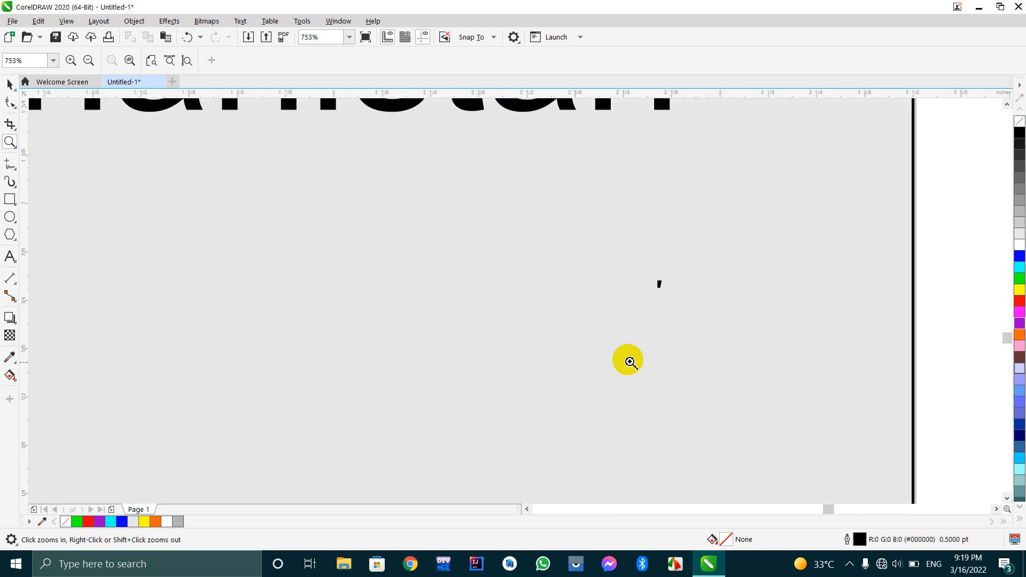
pyautogui.moveTo(652, 353); pyautogui.dragTo(621, 353)
pyautogui.scroll(-6, 436, 281)
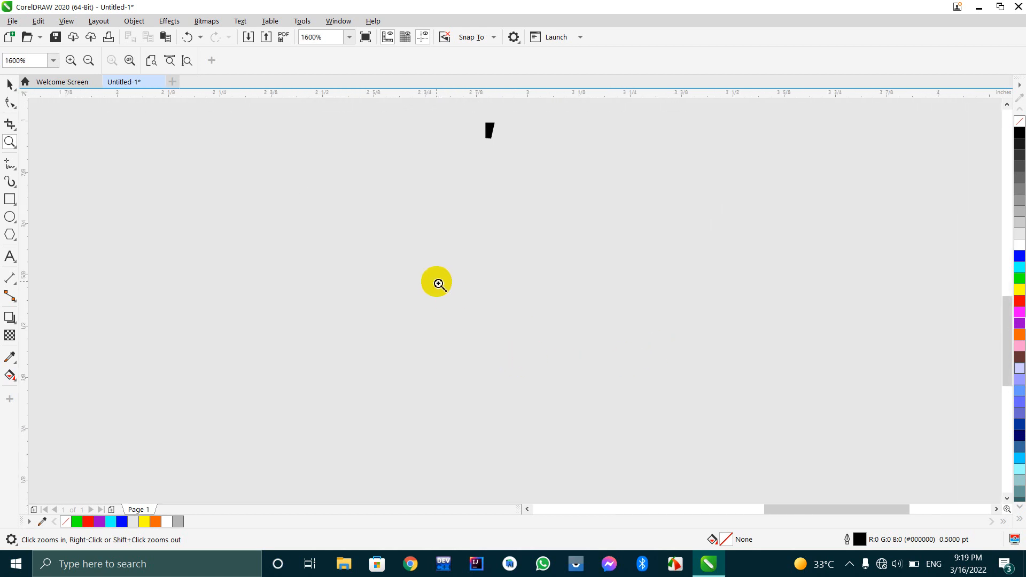
pyautogui.scroll(-1, 469, 287)
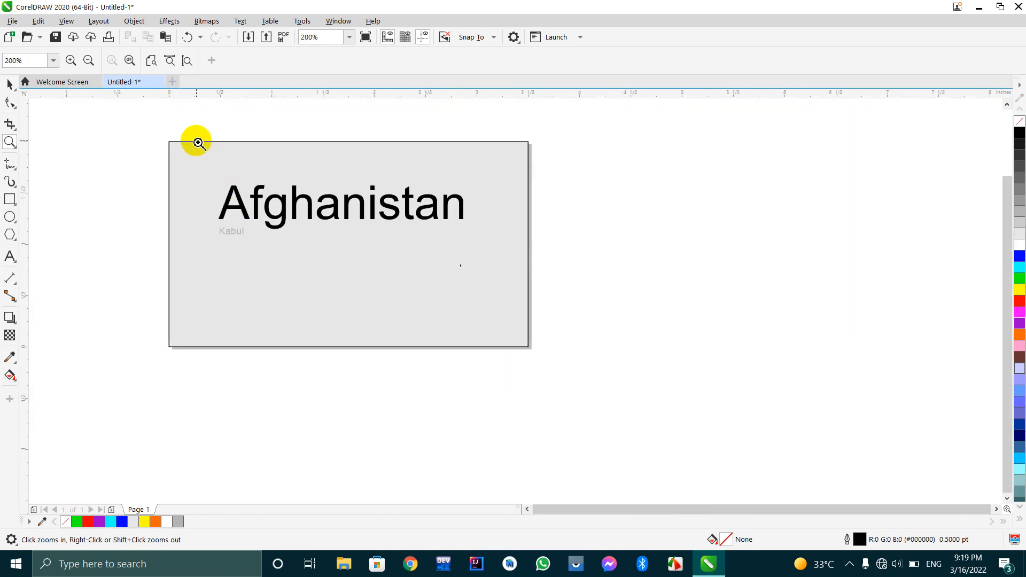
# Draw a tiny ellipse about 0.038 by 0.033 inches inside the card's right edge, level with the "Kabul" text.
pyautogui.scroll(1, 201, 145)
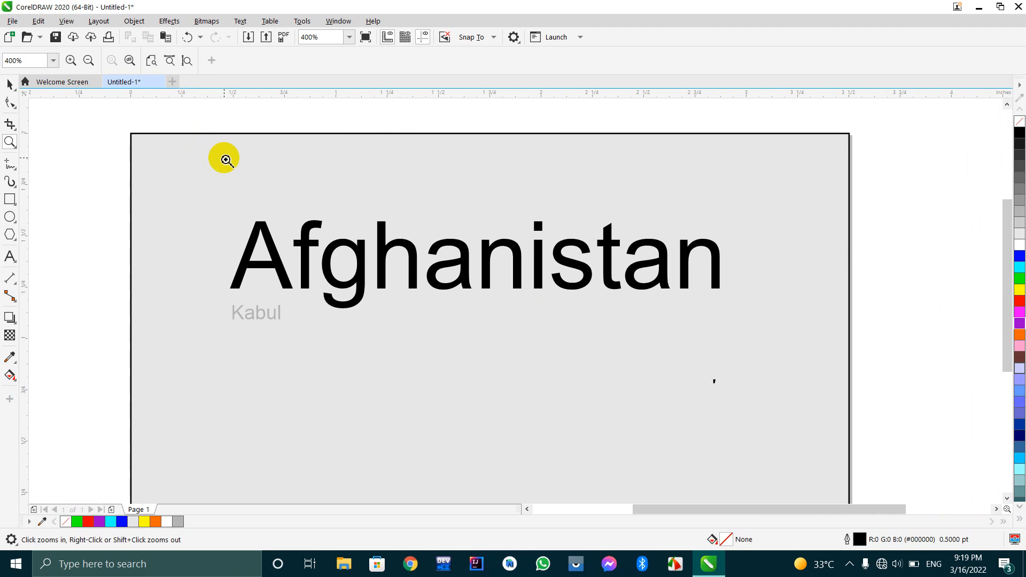
pyautogui.scroll(-1, 336, 221)
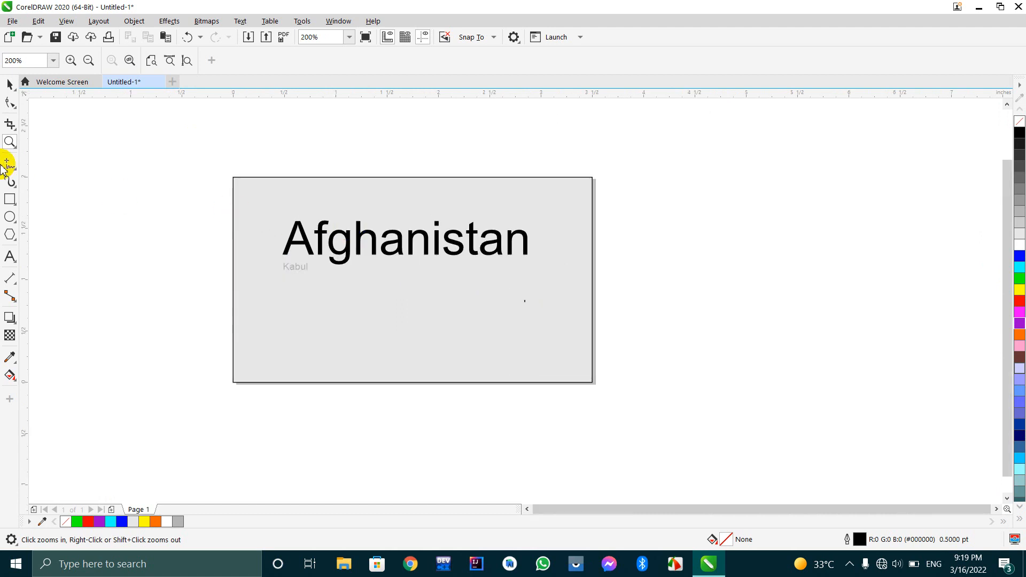
pyautogui.click(10, 256)
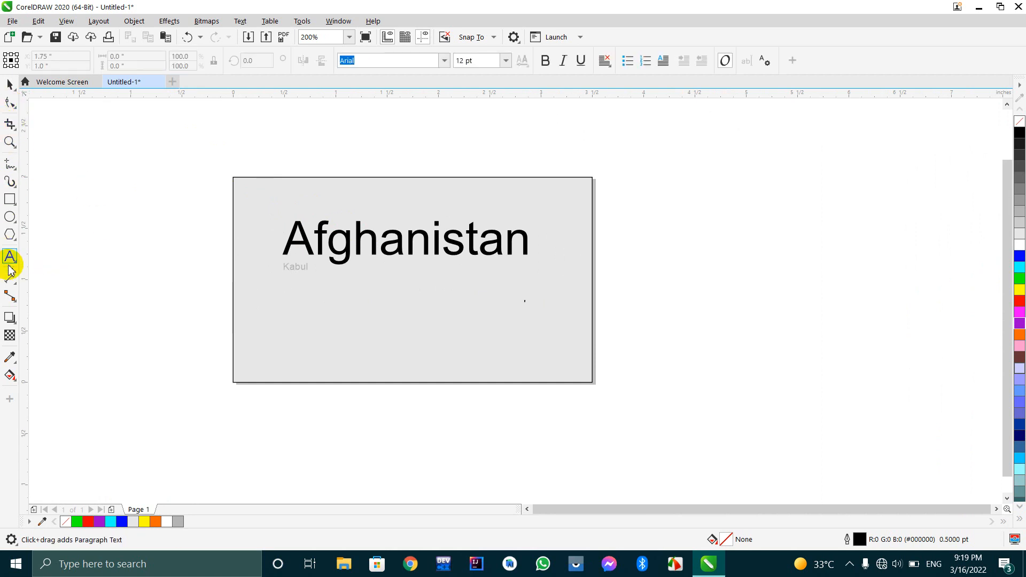
pyautogui.click(9, 217)
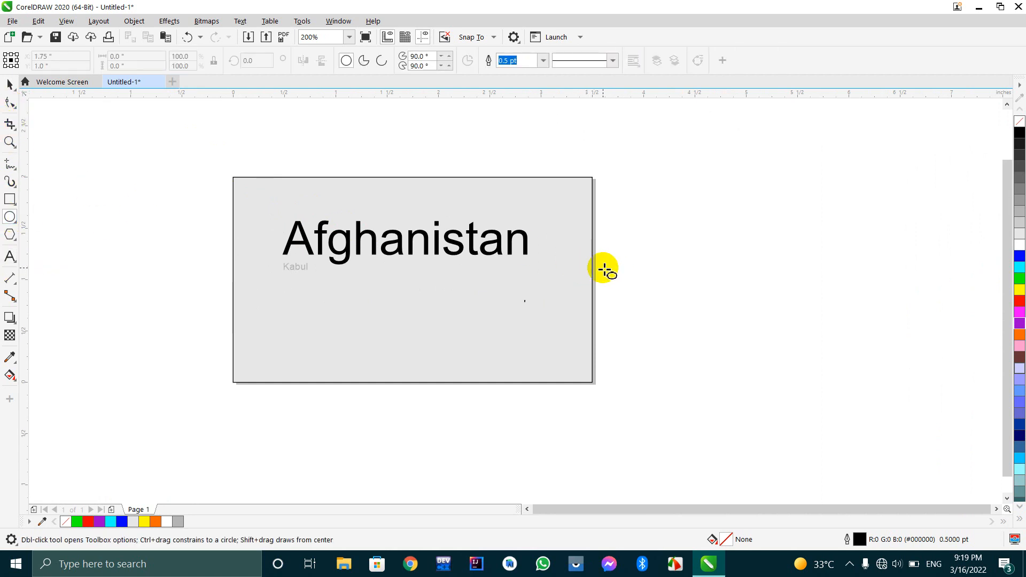
pyautogui.moveTo(586, 272)
pyautogui.mouseDown()
pyautogui.moveTo(577, 286)
pyautogui.moveTo(577, 277)
pyautogui.moveTo(617, 285)
pyautogui.moveTo(598, 268)
pyautogui.mouseUp()
pyautogui.scroll(2, 577, 277)
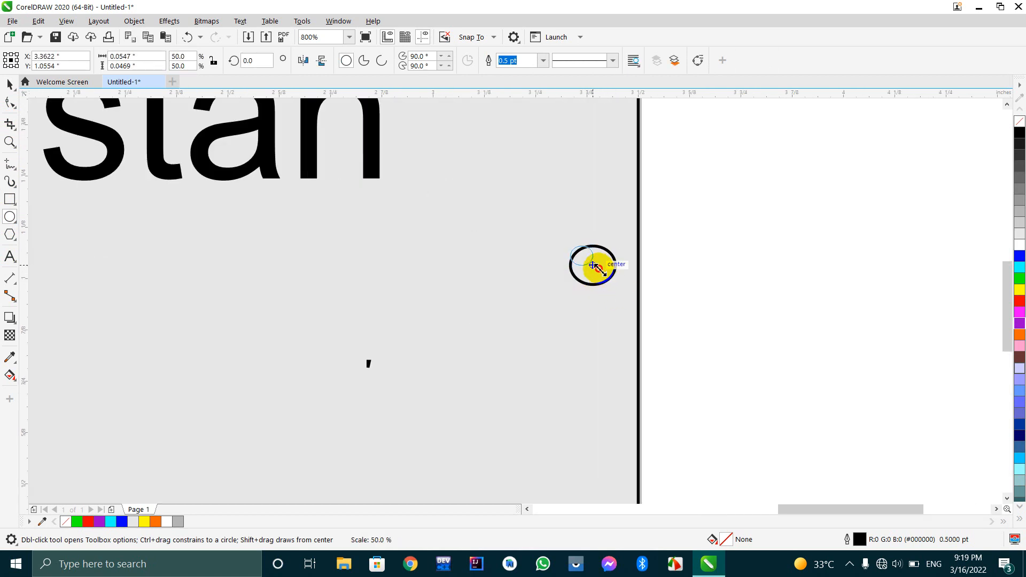
# Set the tiny ellipse's outline width to Hairline.
pyautogui.click(543, 61)
pyautogui.click(533, 82)
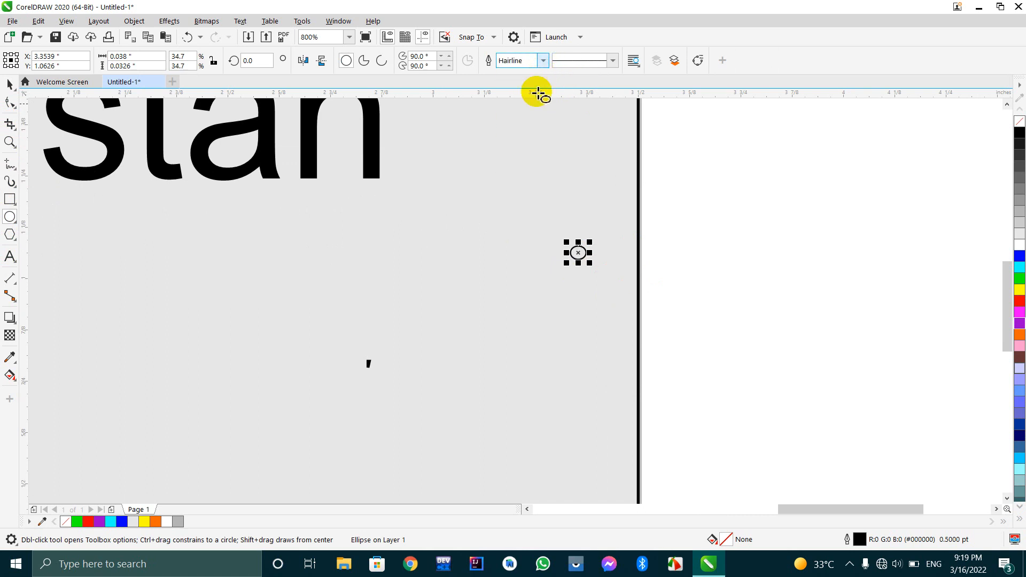
pyautogui.click(543, 66)
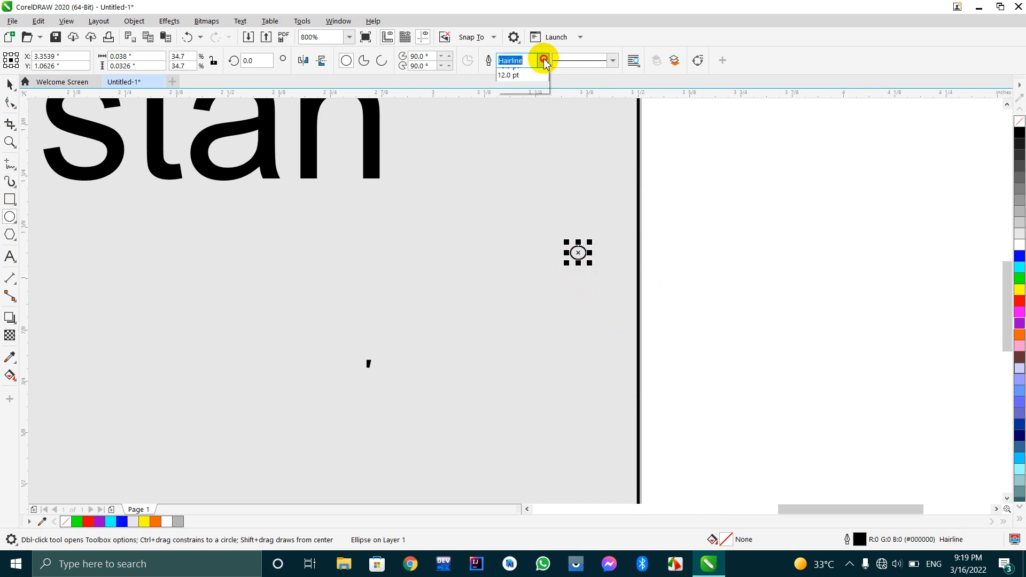
pyautogui.click(543, 66)
pyautogui.scroll(-2, 614, 291)
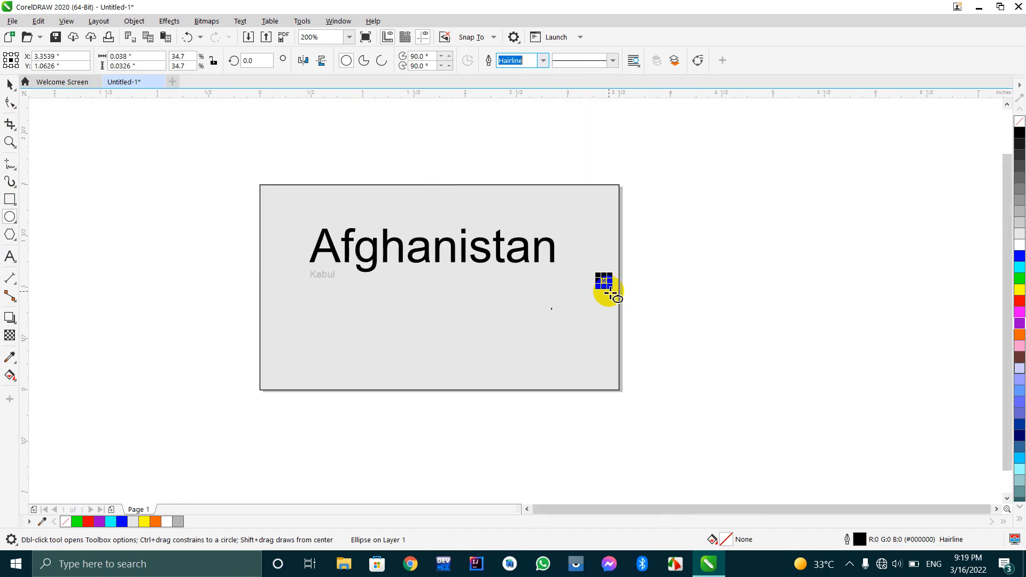
pyautogui.click(10, 83)
pyautogui.click(62, 160)
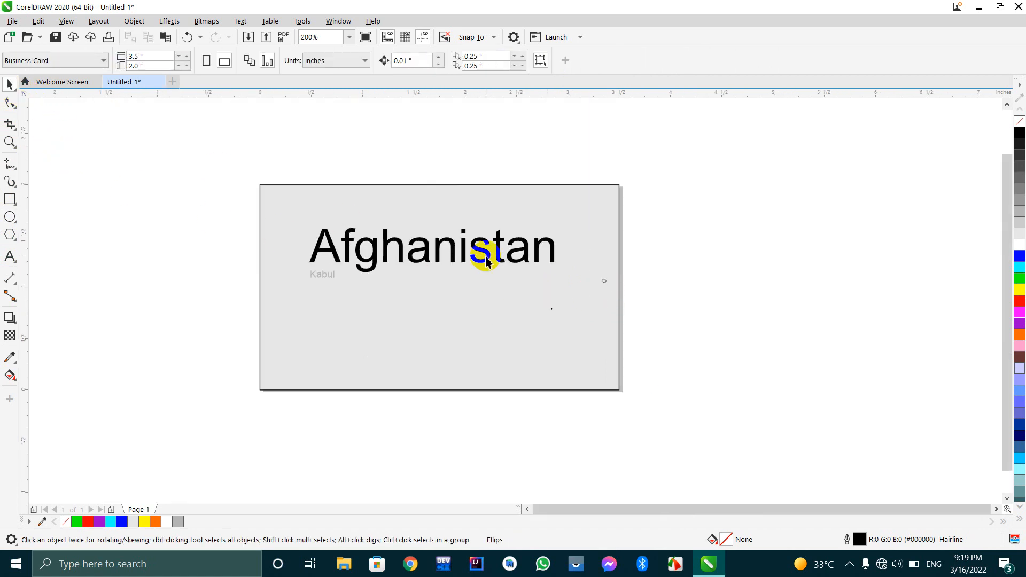
pyautogui.moveTo(518, 306); pyautogui.dragTo(568, 342)
pyautogui.hotkey('ctrl', 'z')
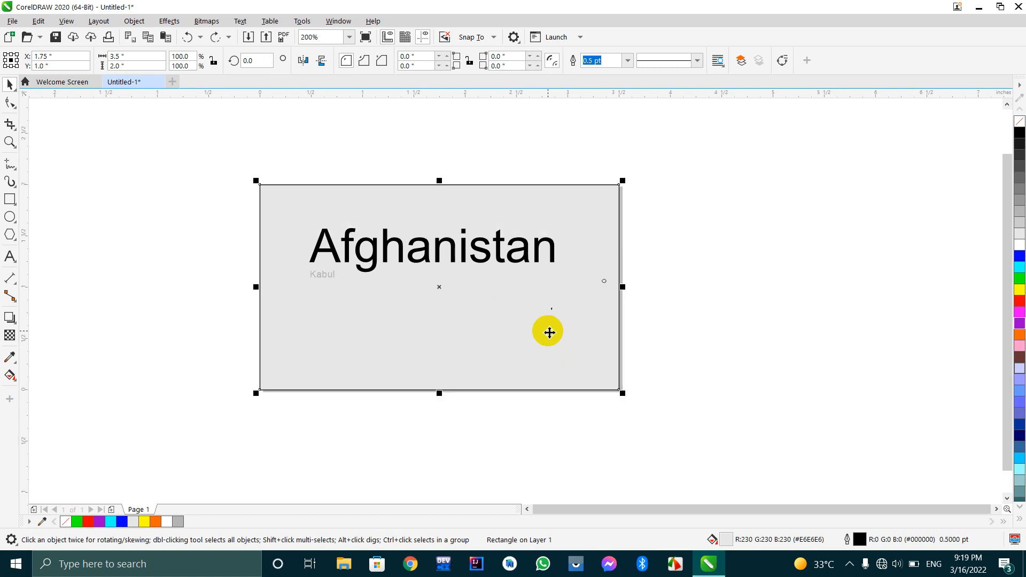
pyautogui.moveTo(638, 264); pyautogui.dragTo(568, 318)
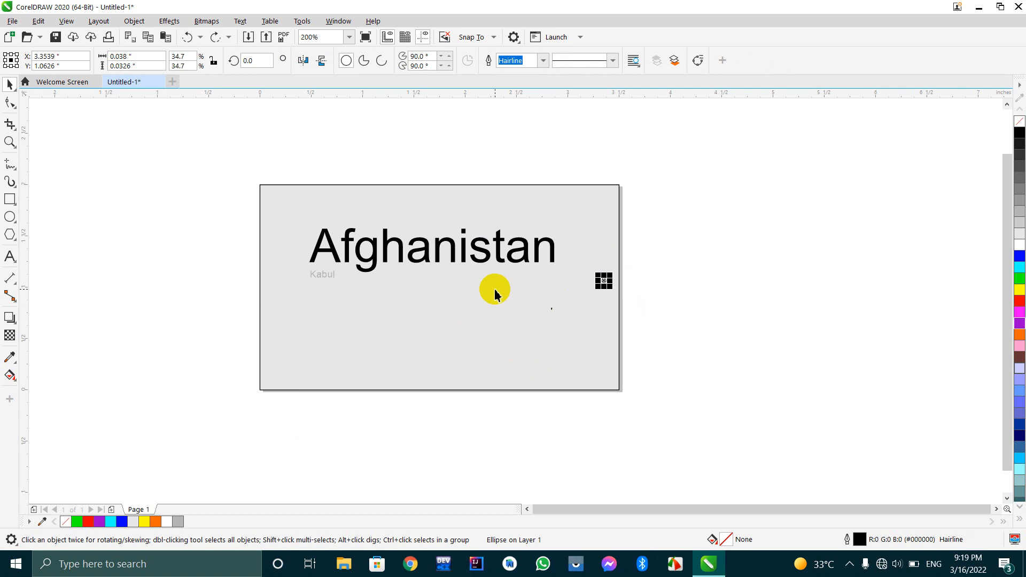
pyautogui.click(193, 199)
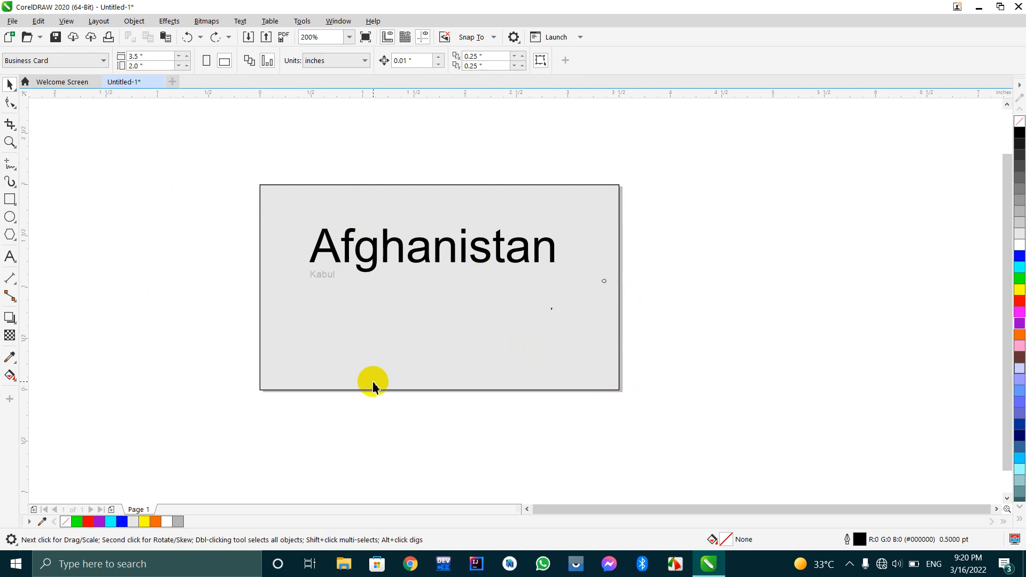
# Fit the whole business card page in the view with Zoom to page.
pyautogui.click(10, 141)
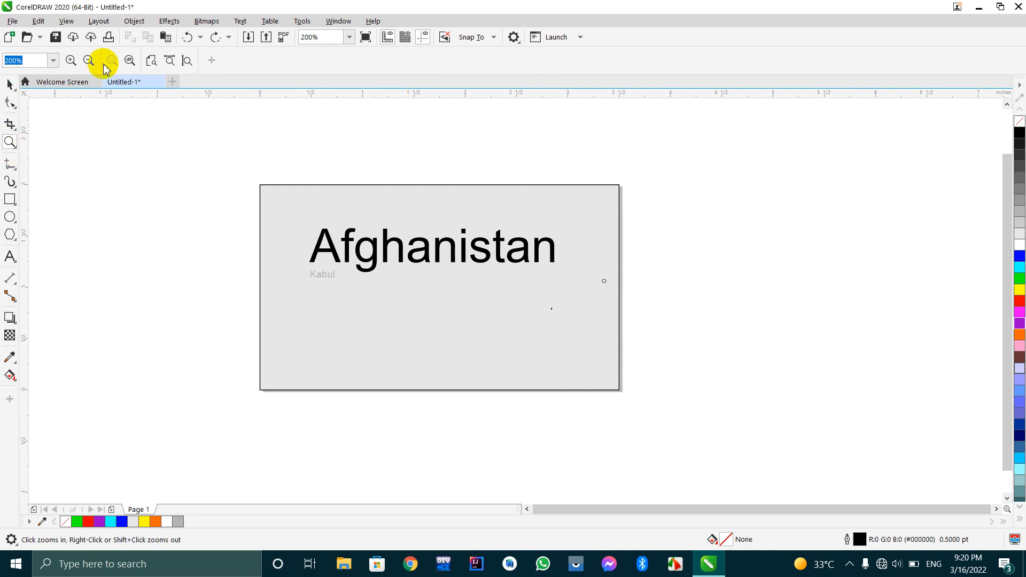
pyautogui.click(150, 65)
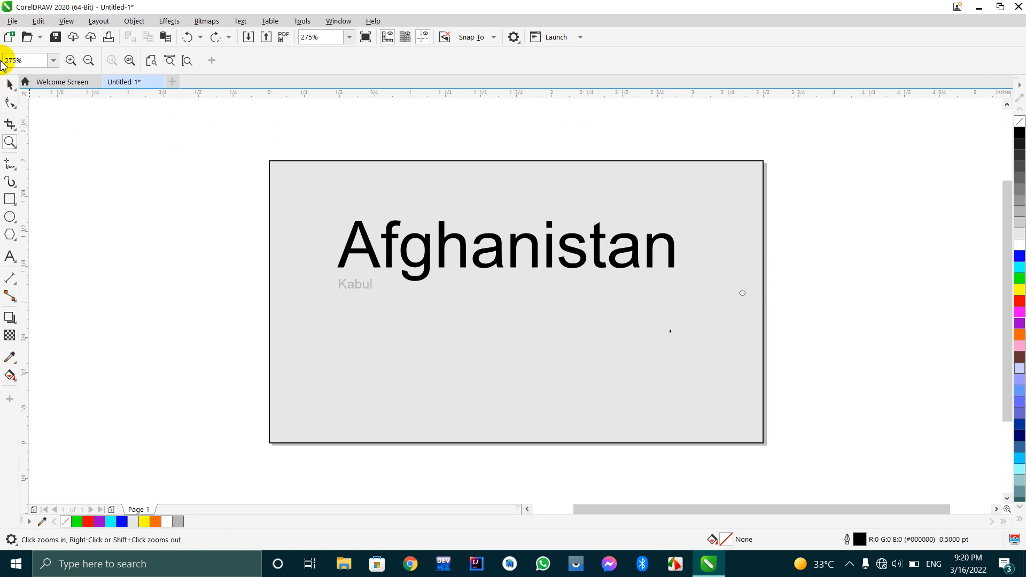
pyautogui.click(9, 83)
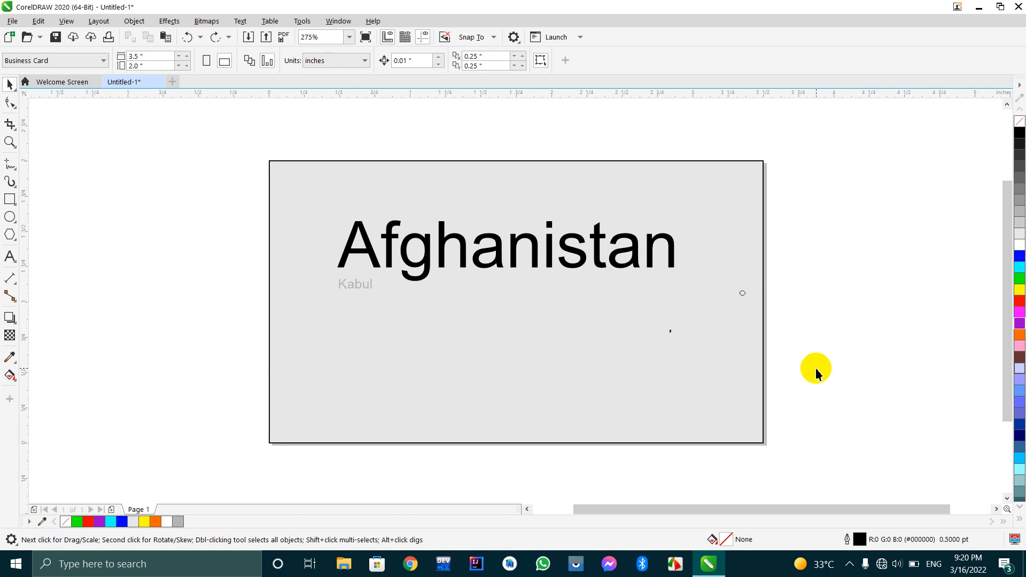
pyautogui.scroll(3, 816, 372)
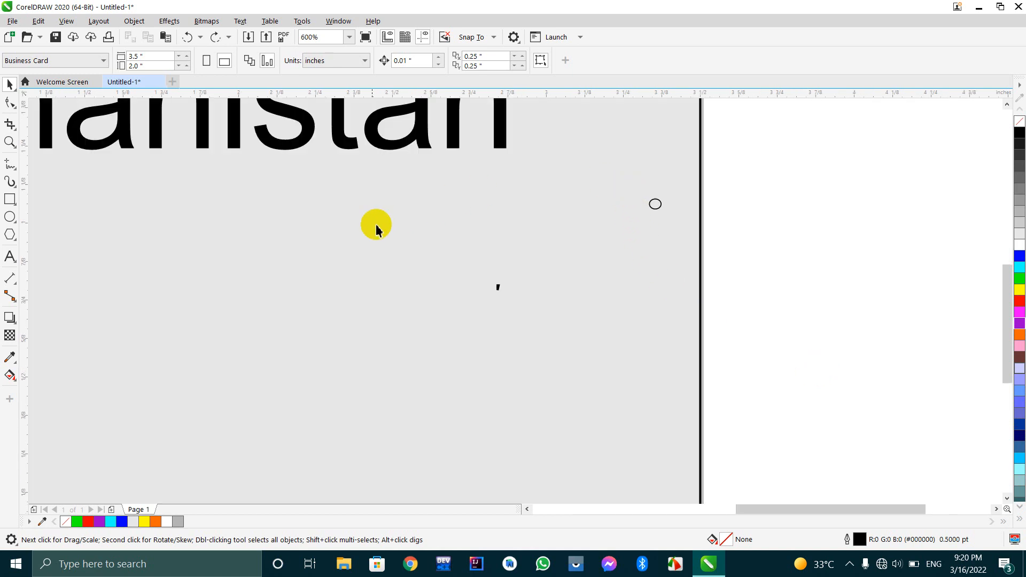
pyautogui.scroll(2, 346, 227)
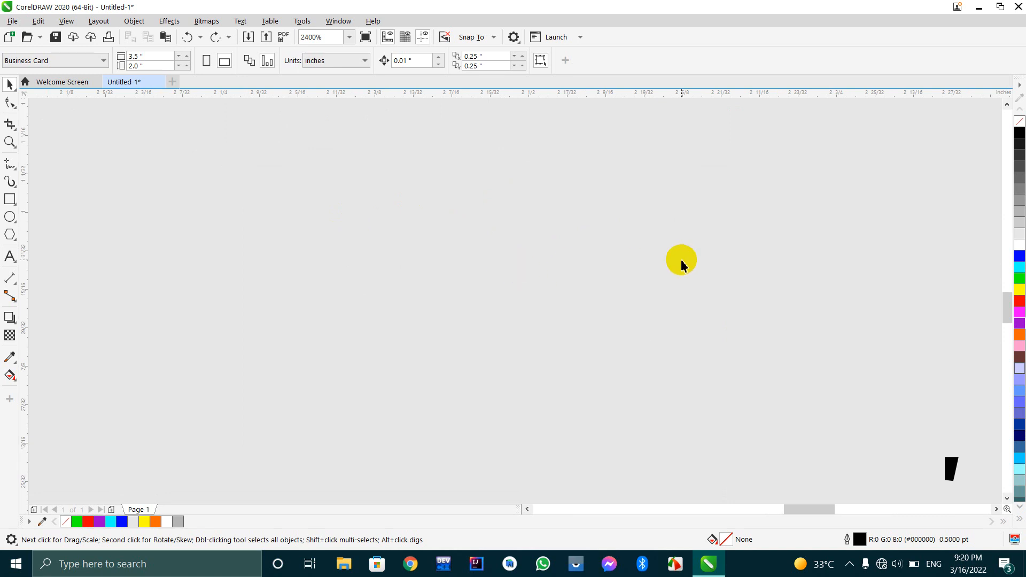
pyautogui.scroll(-6, 682, 264)
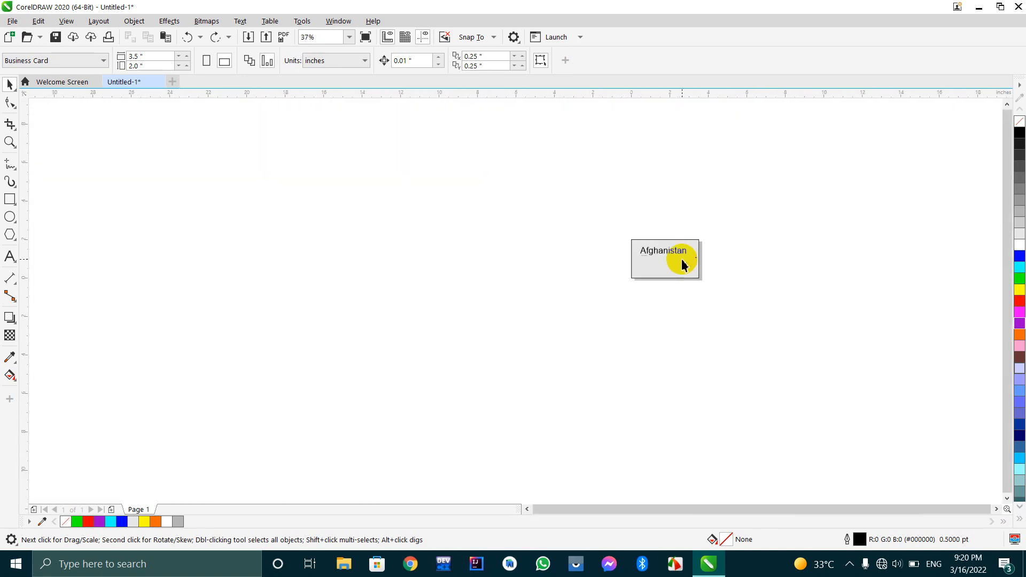
pyautogui.scroll(2, 683, 244)
pyautogui.scroll(-1, 682, 243)
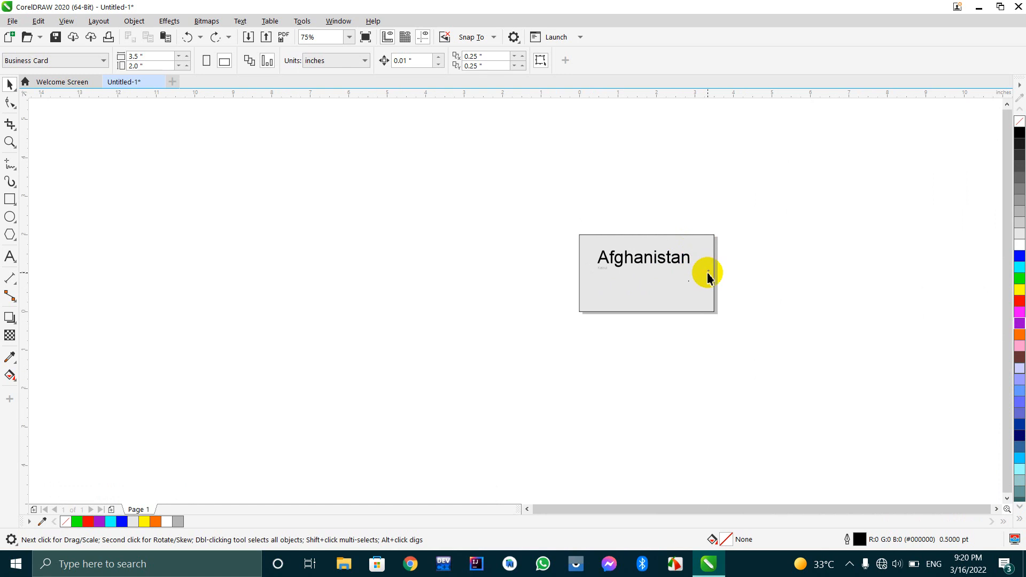
# Scale the tiny ellipse near the card's right edge down from its upper-left corner to about 0.024 by 0.021 inches.
pyautogui.scroll(2, 707, 276)
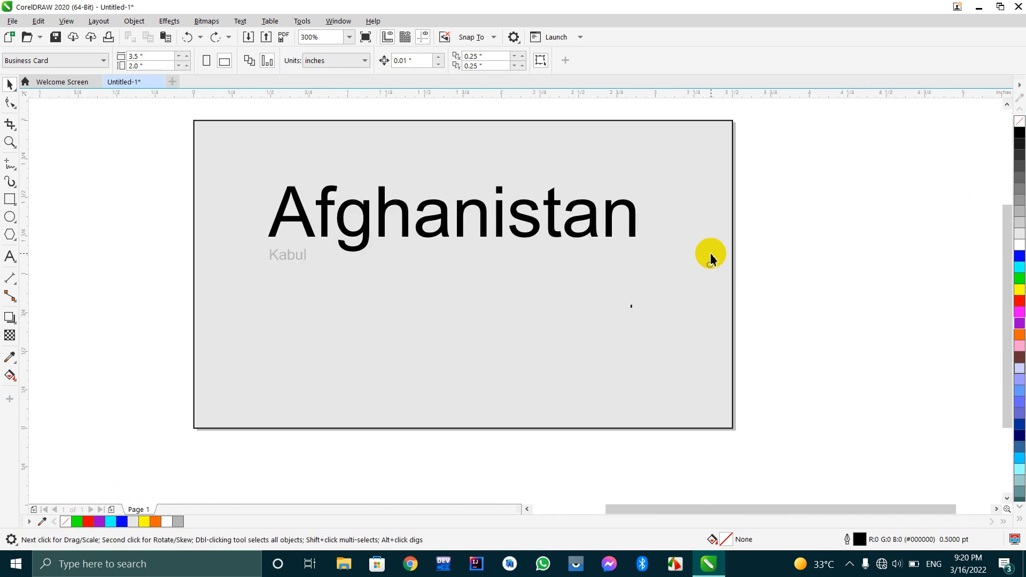
pyautogui.scroll(1, 689, 260)
pyautogui.scroll(3, 732, 277)
pyautogui.scroll(-4, 719, 274)
pyautogui.scroll(4, 719, 276)
pyautogui.scroll(2, 717, 273)
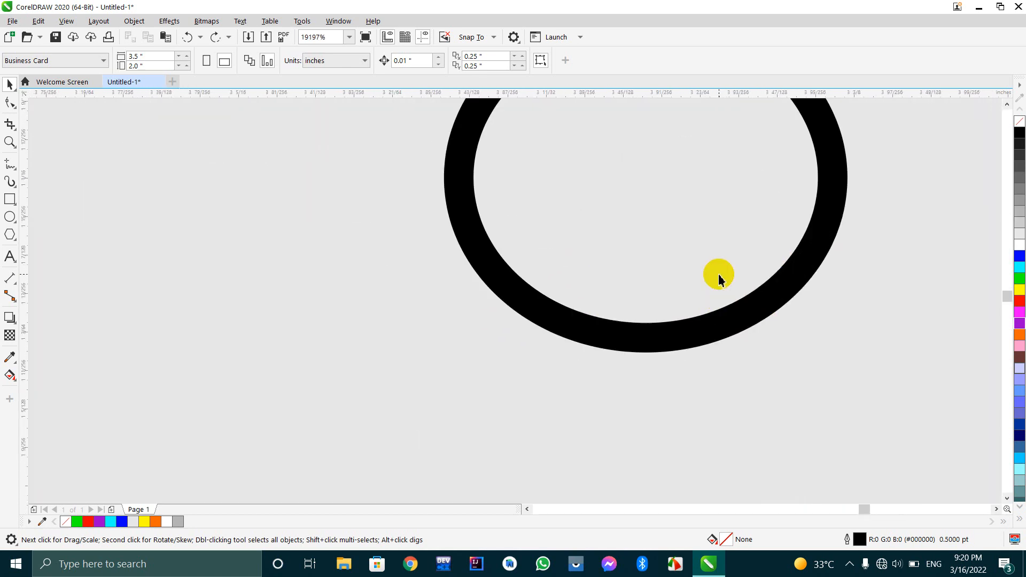
pyautogui.scroll(-2, 706, 241)
pyautogui.scroll(3, 703, 231)
pyautogui.scroll(-1, 704, 225)
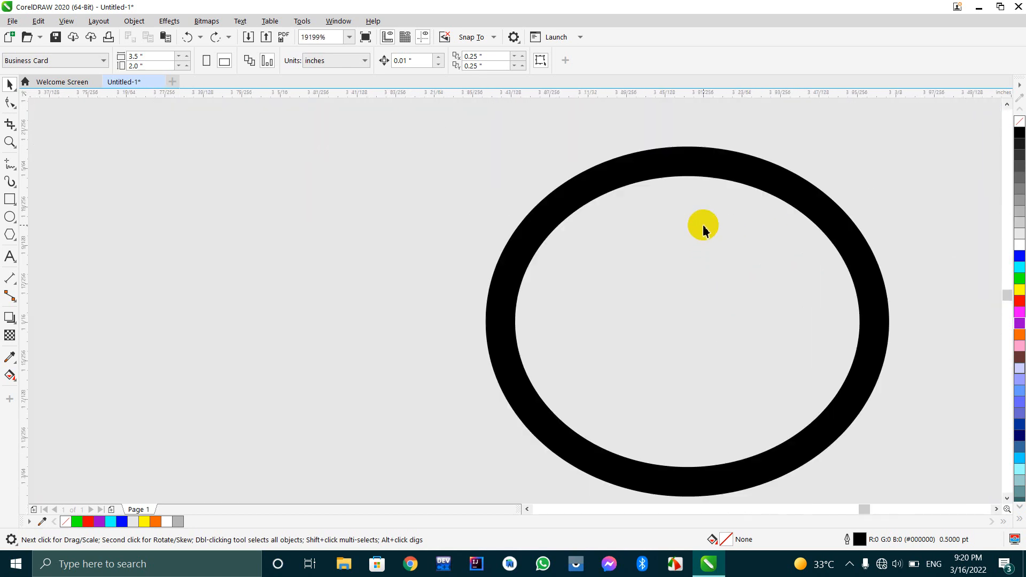
pyautogui.click(523, 235)
pyautogui.moveTo(496, 157); pyautogui.dragTo(611, 275)
pyautogui.scroll(-8, 611, 274)
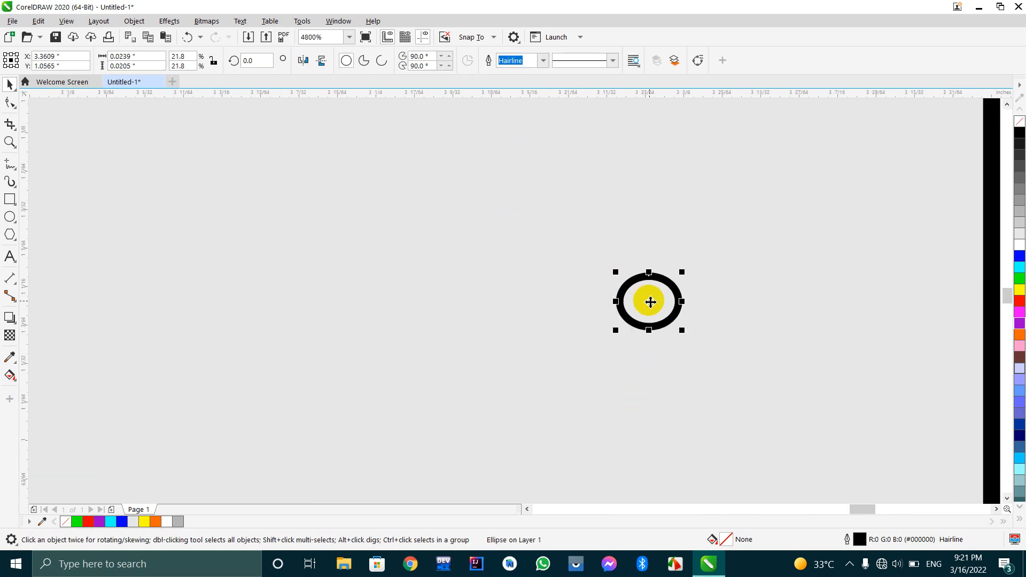
pyautogui.click(692, 319)
pyautogui.scroll(-3, 648, 303)
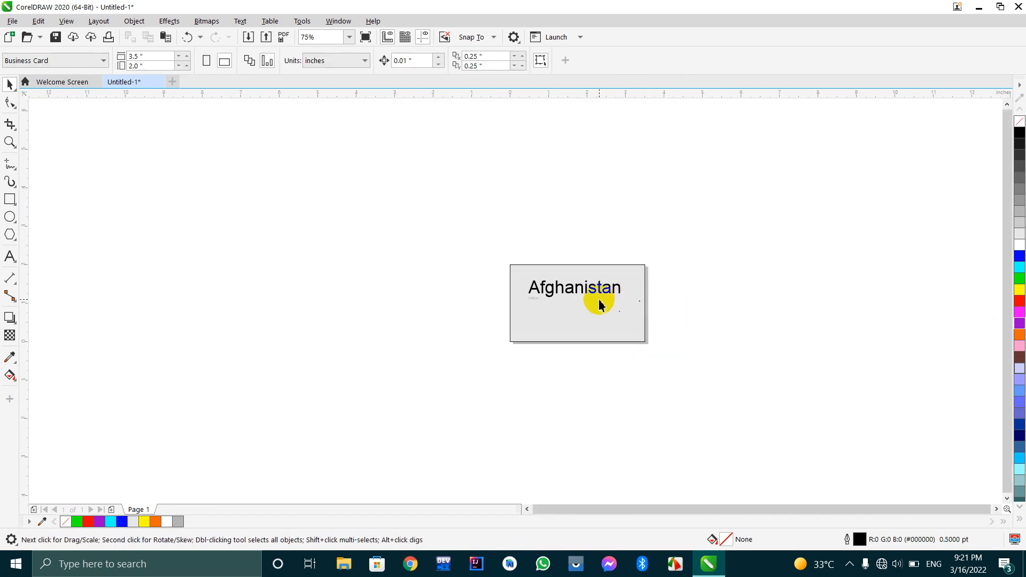
# Zoom out until the card is only a speck at 1%, and bring it back into view with Zoom to page.
pyautogui.scroll(3, 606, 305)
pyautogui.scroll(-10, 598, 303)
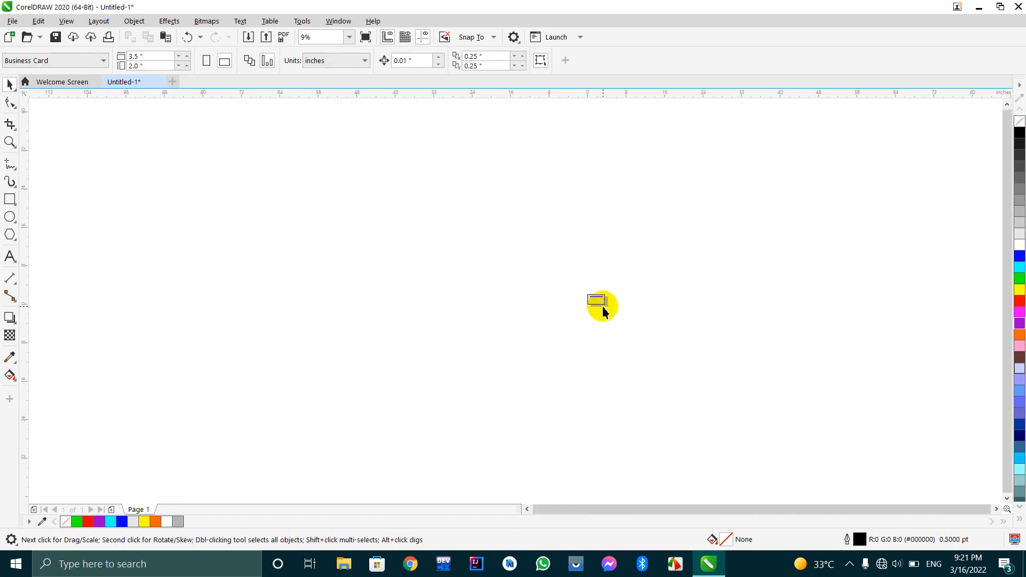
pyautogui.scroll(-2, 597, 305)
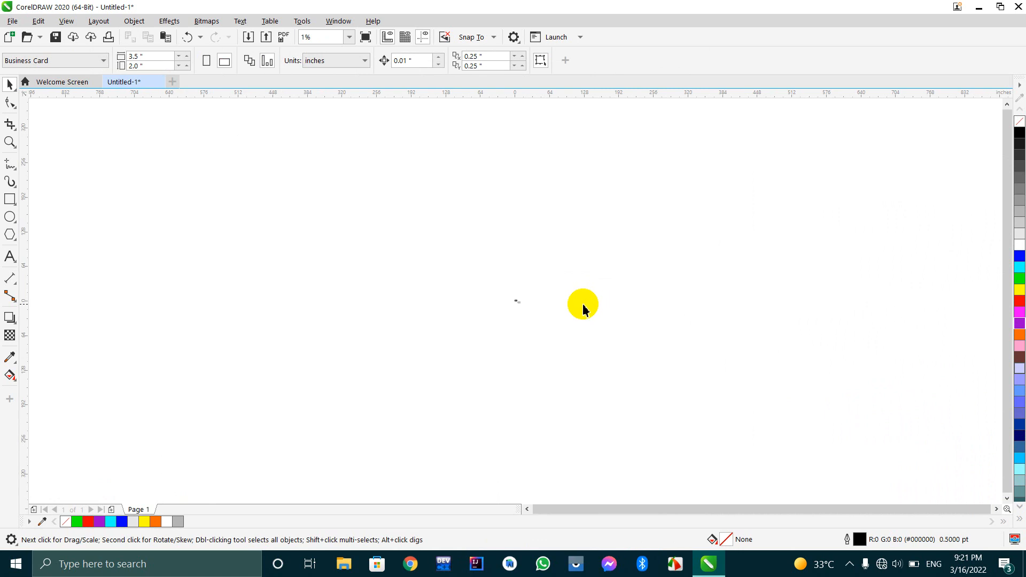
pyautogui.click(9, 142)
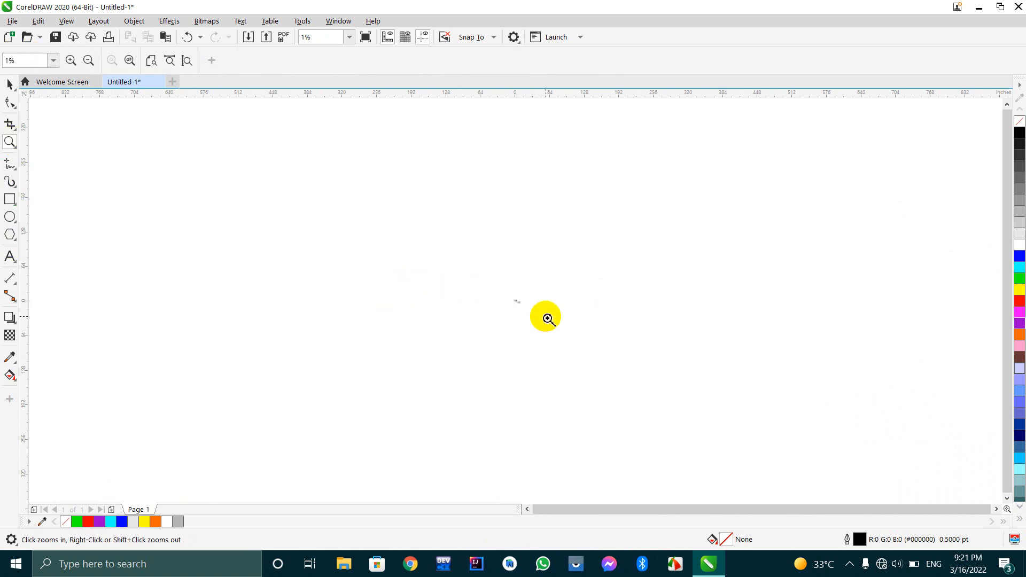
pyautogui.click(498, 308)
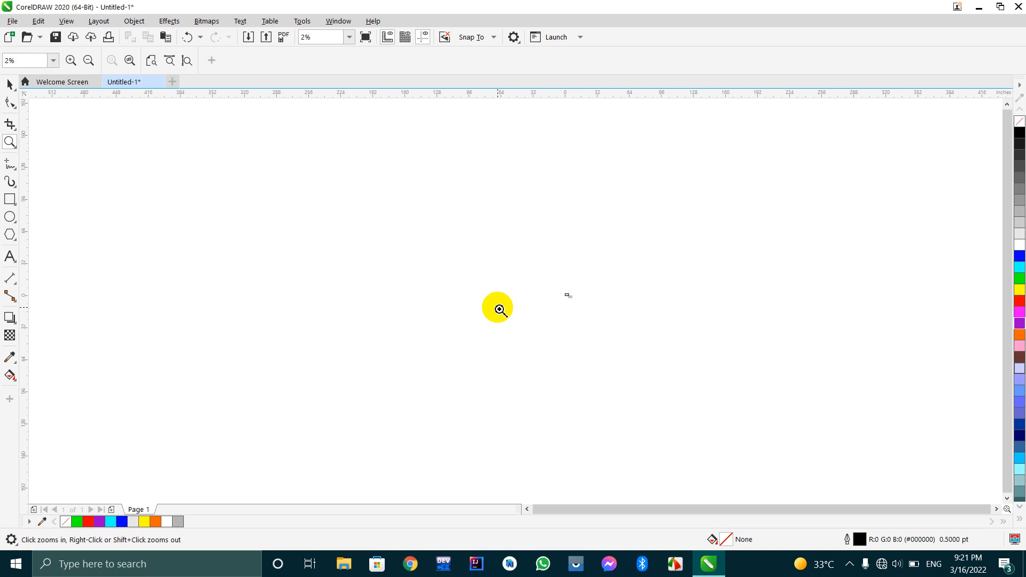
pyautogui.click(152, 62)
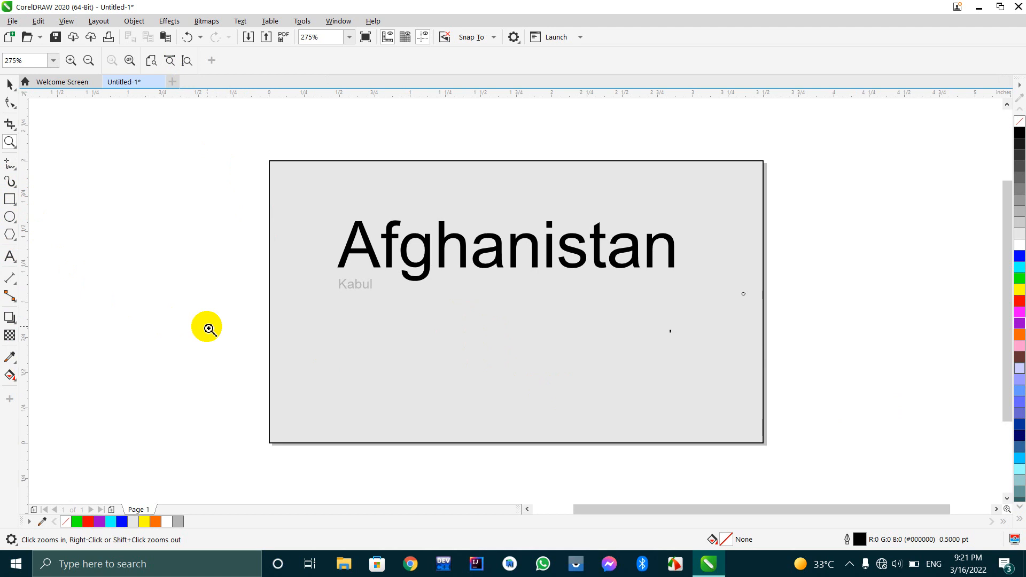
pyautogui.click(187, 255)
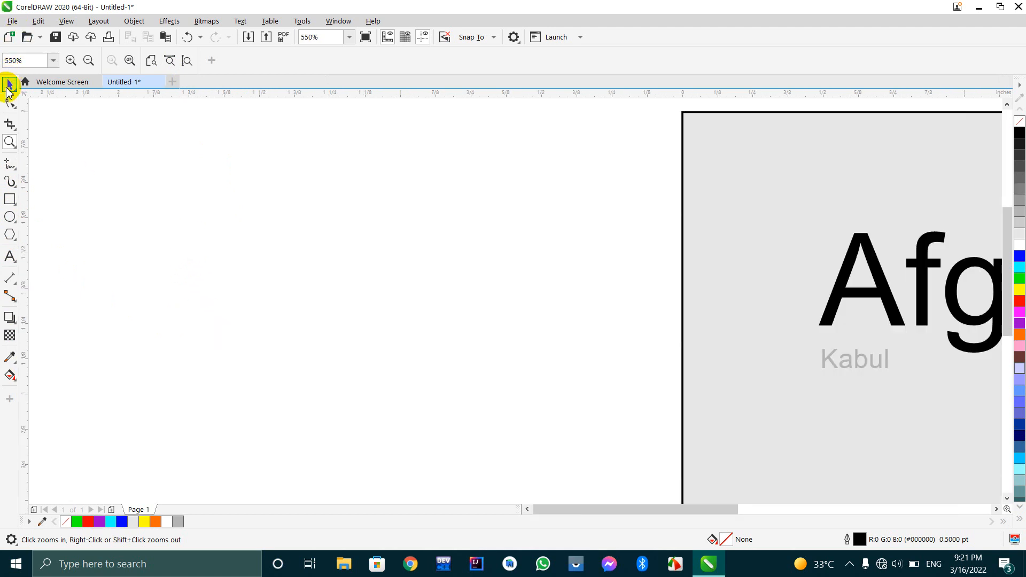
pyautogui.click(6, 88)
pyautogui.scroll(-2, 650, 292)
pyautogui.scroll(1, 981, 321)
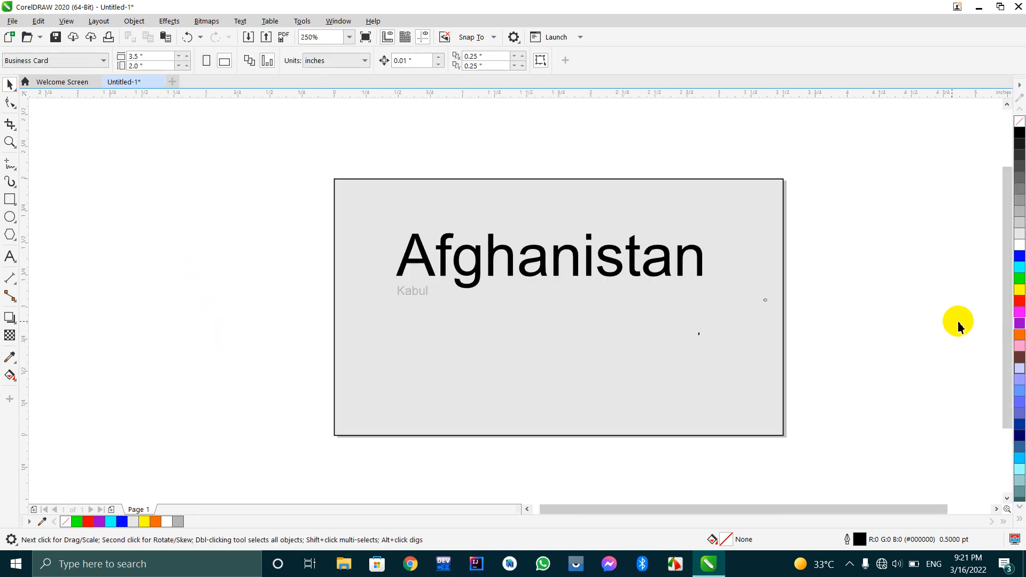